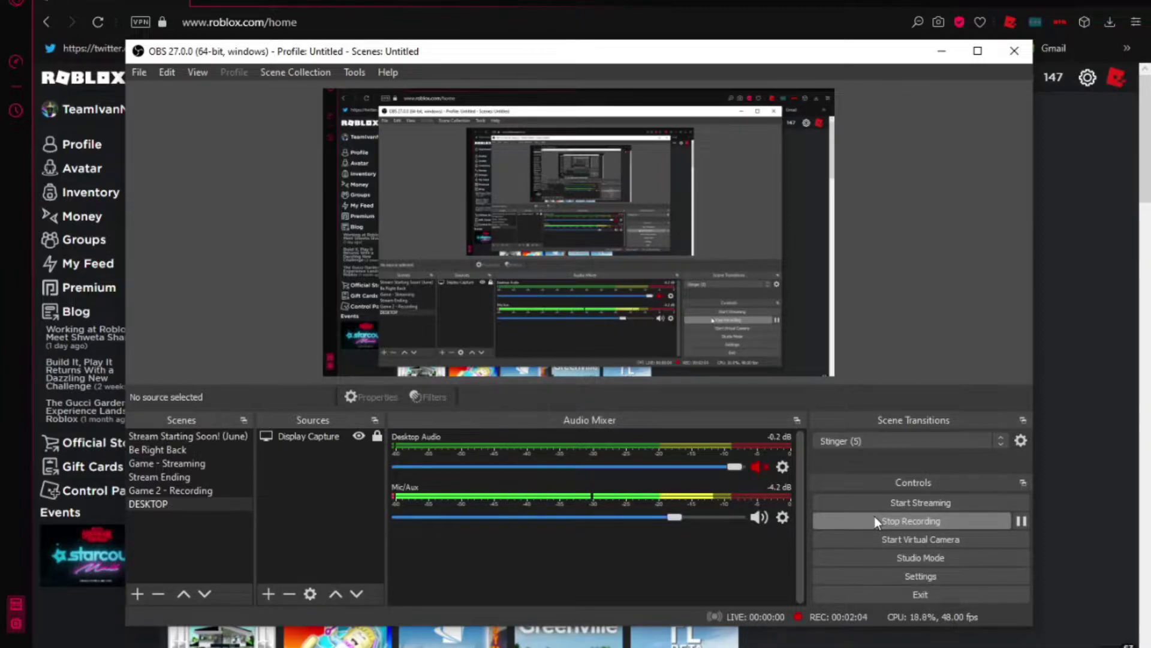
Step: Pause the running OBS Studio recording from the Controls dock
click(1021, 520)
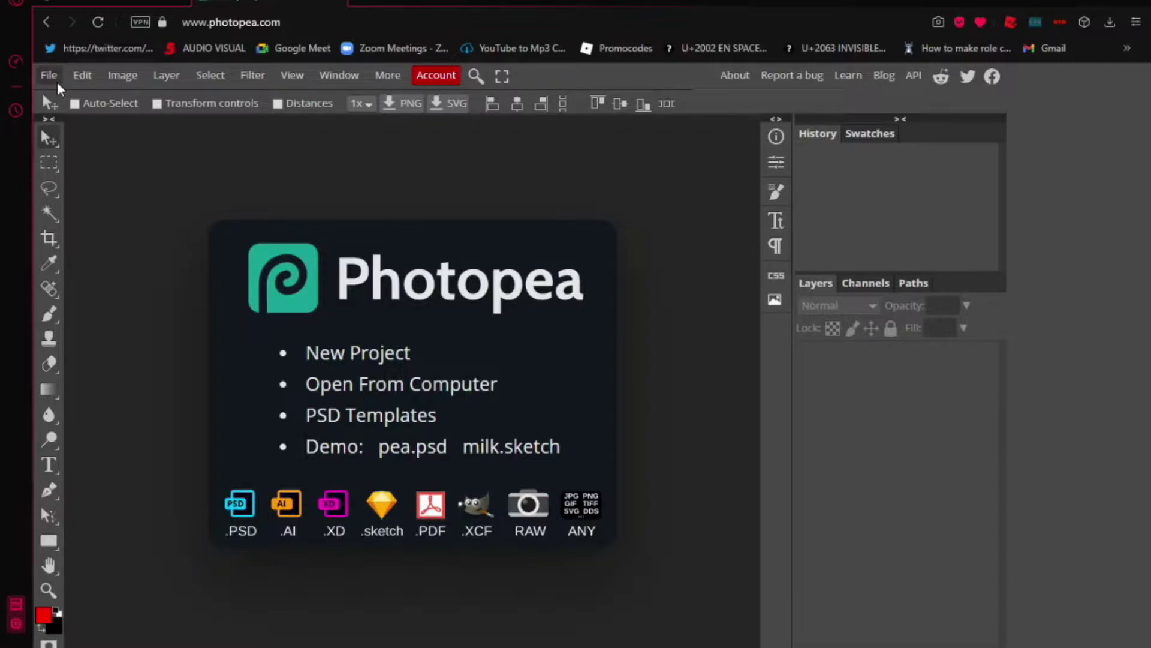
Step: Open Photopea's New Project dialog from the File menu
click(56, 83)
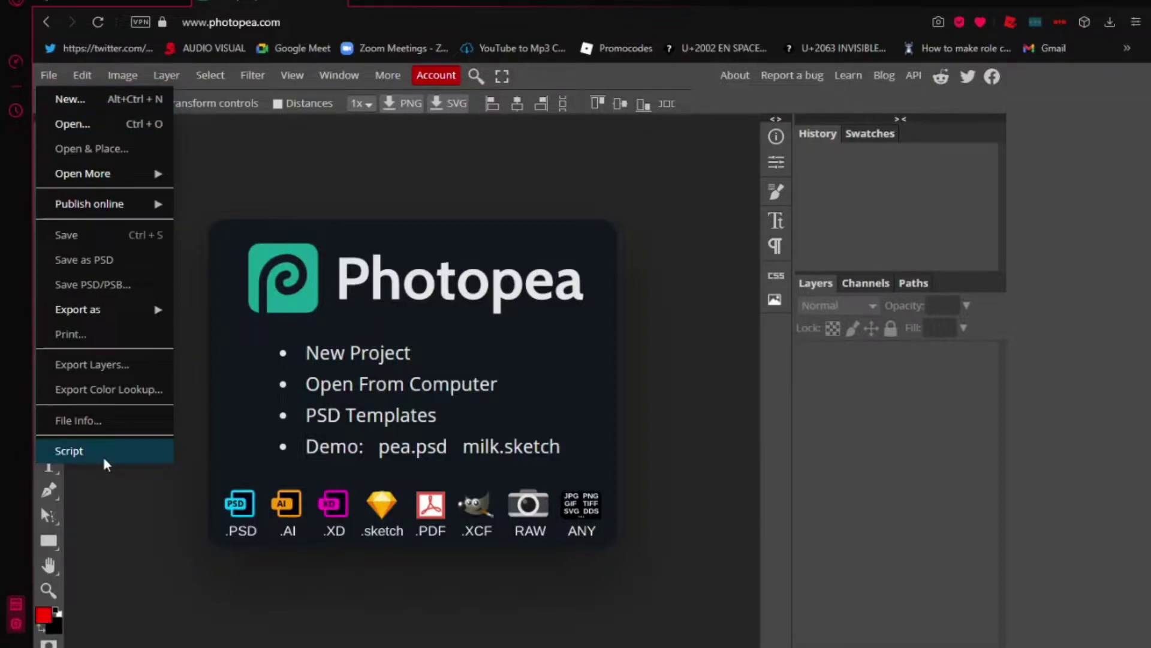
mouse_move(128, 309)
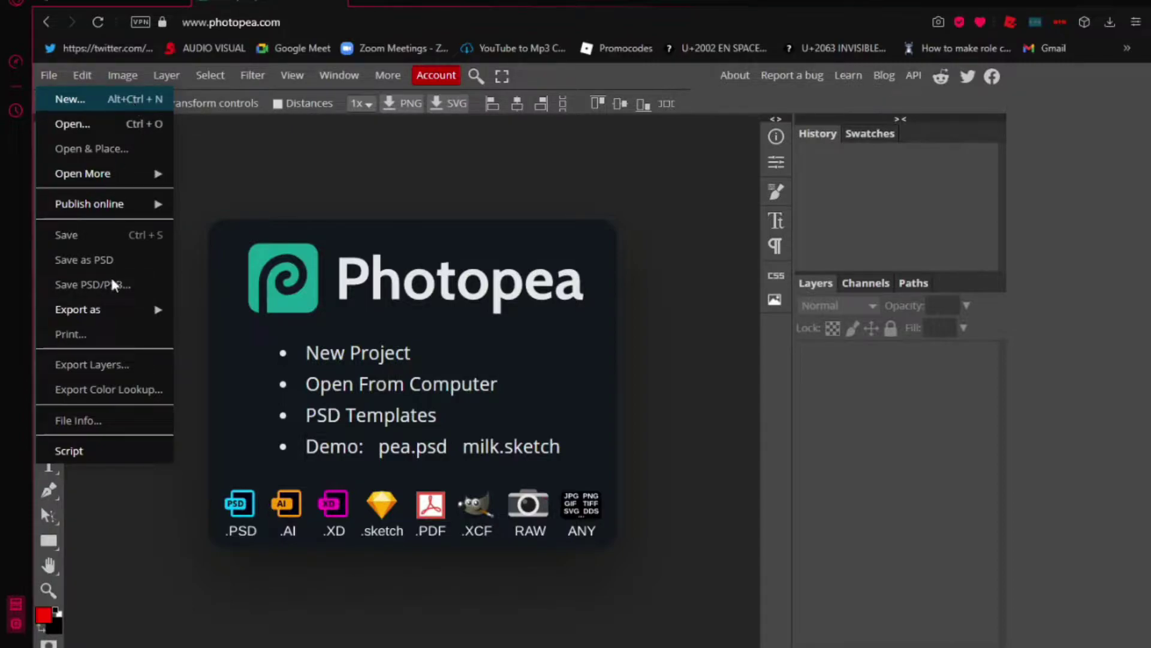
click(112, 96)
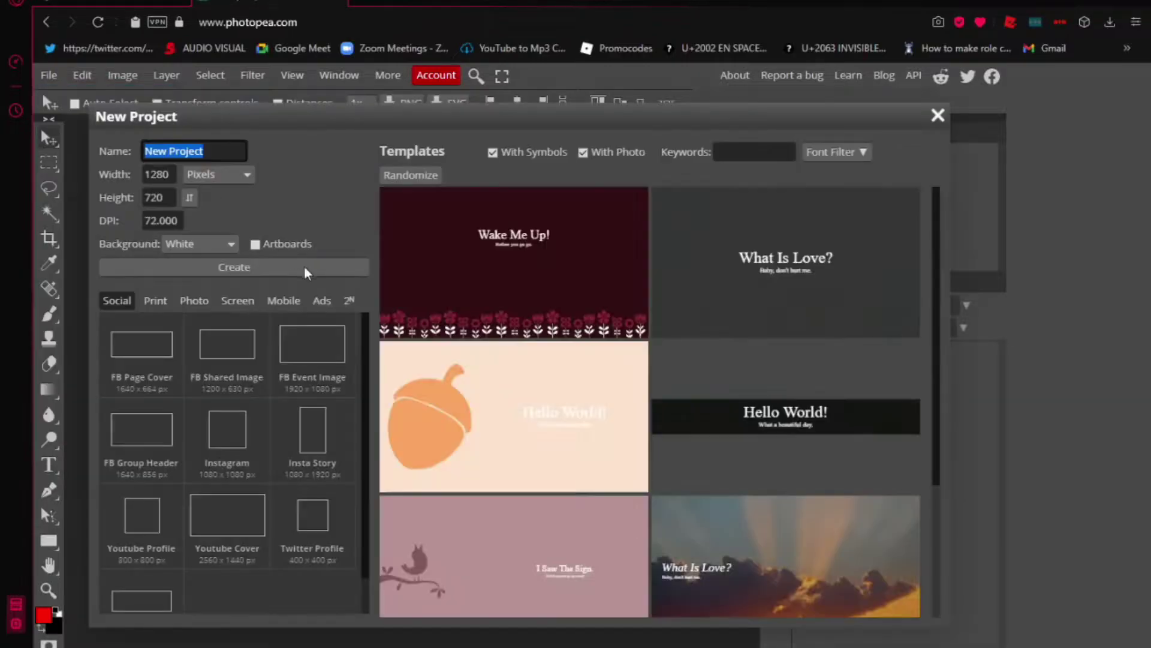
Step: Create a blank 1280 × 720 px project with a White background
drag(432, 114, 529, 110)
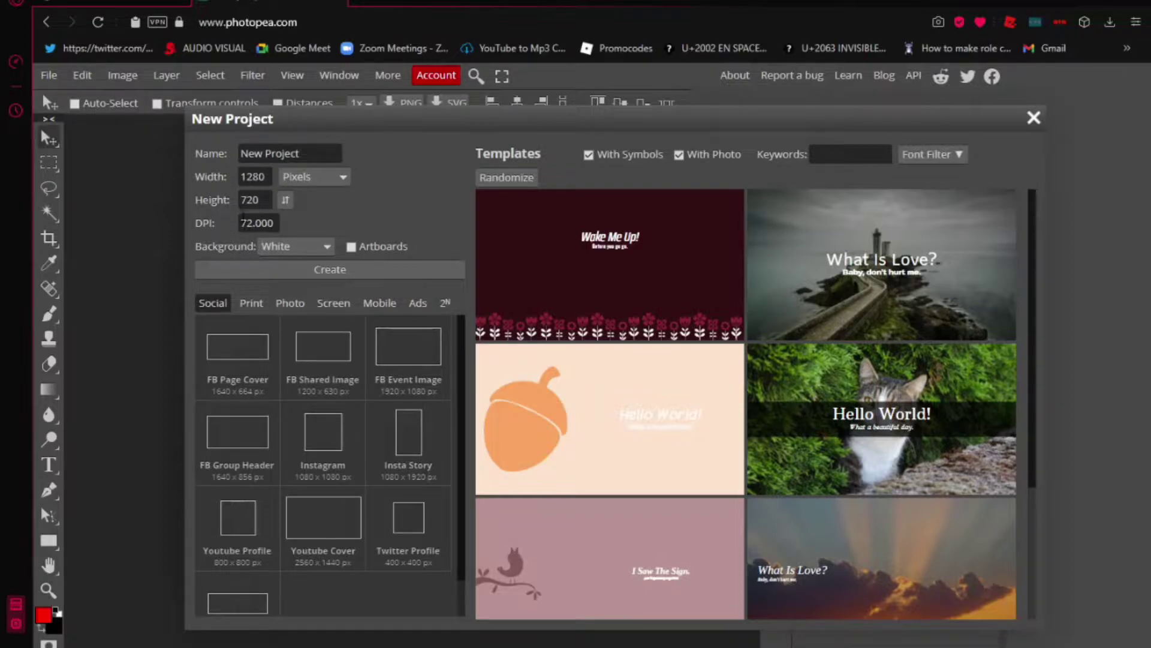
double_click(248, 177)
key(Right)
key(Tab)
click(302, 206)
click(294, 243)
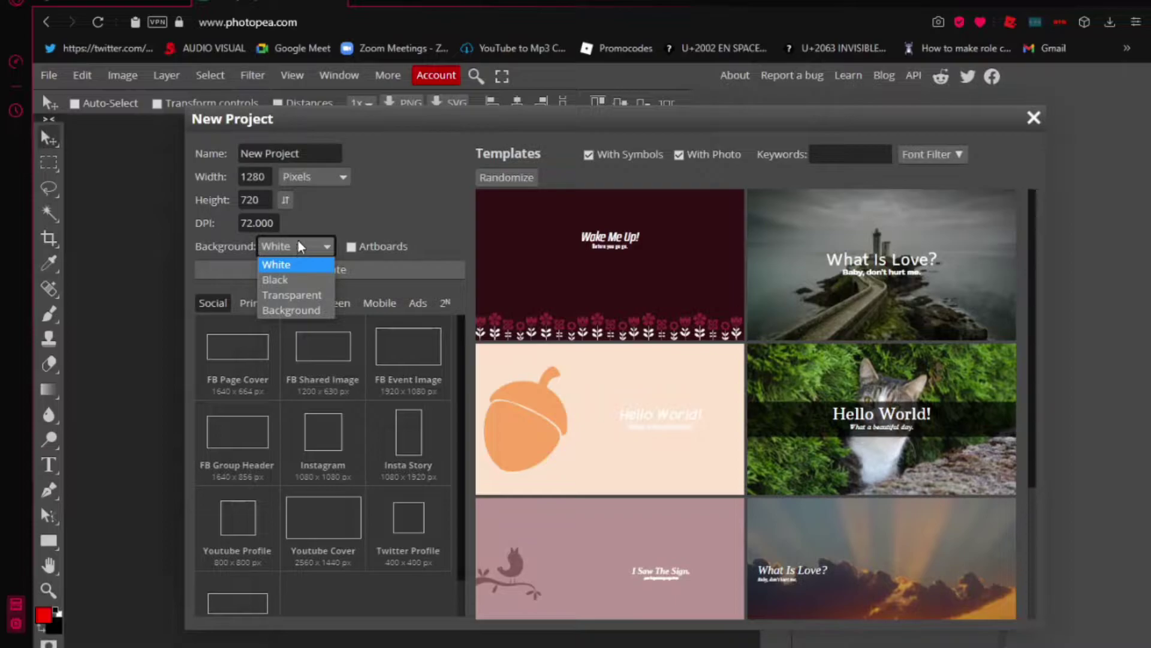
click(298, 240)
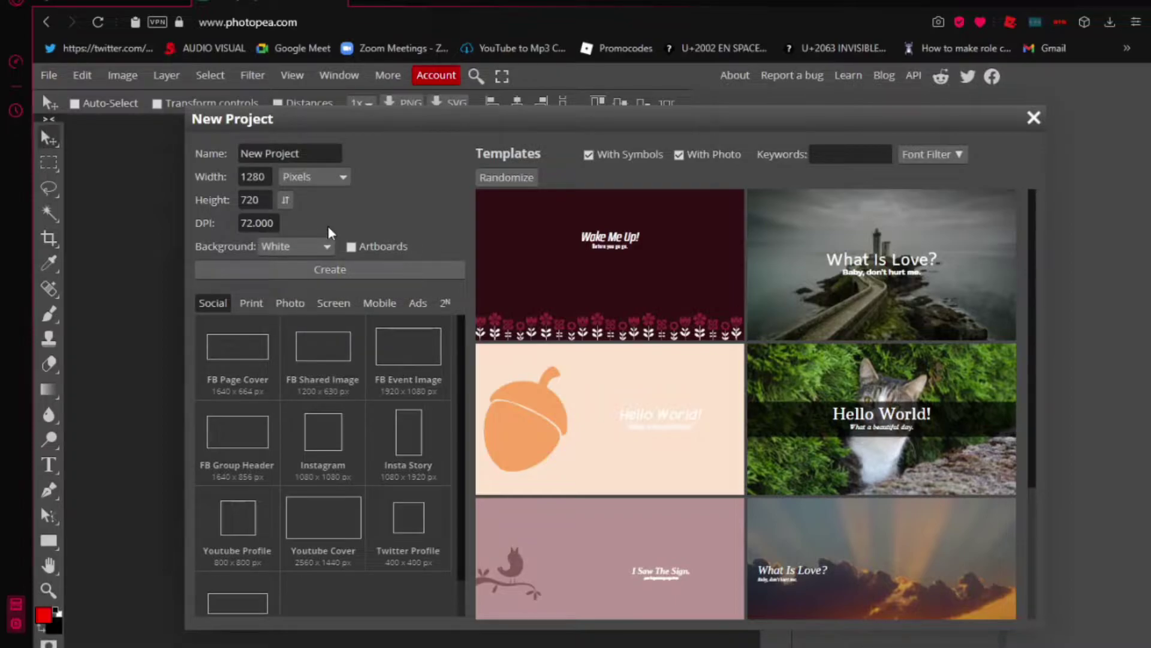
click(324, 246)
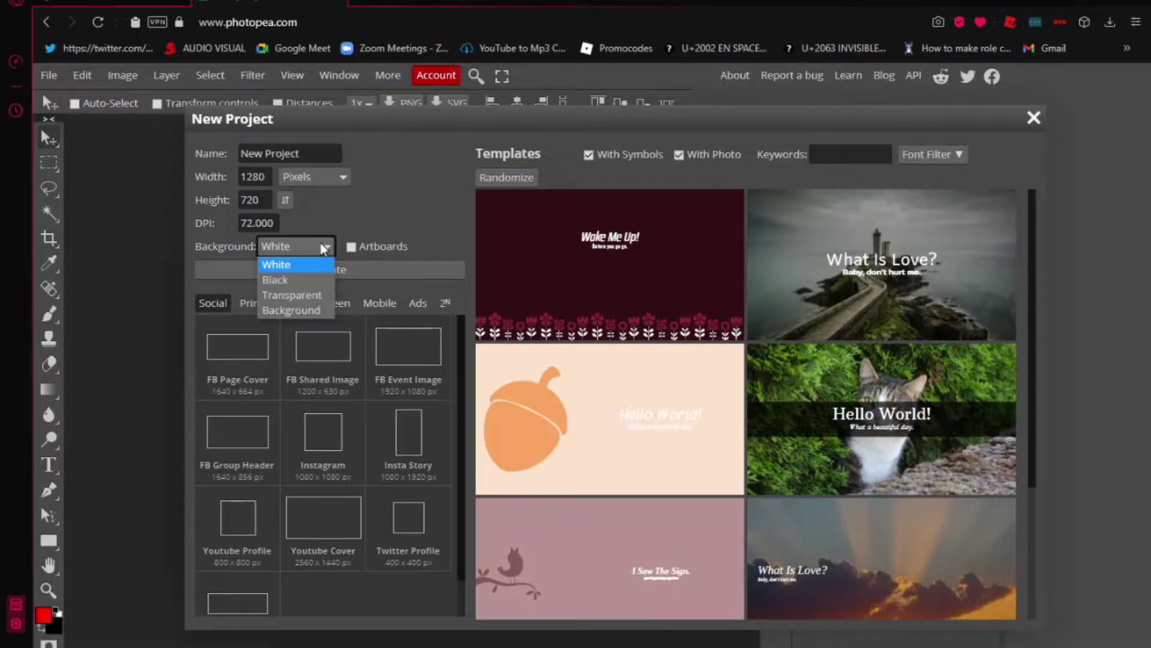
click(322, 247)
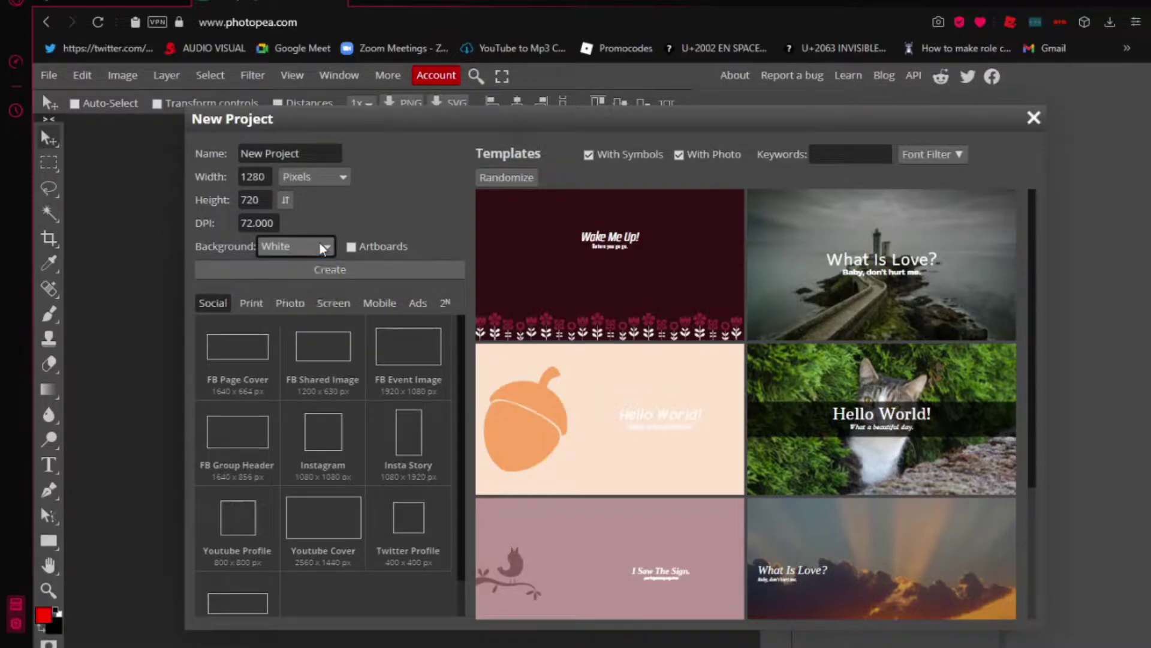
click(345, 275)
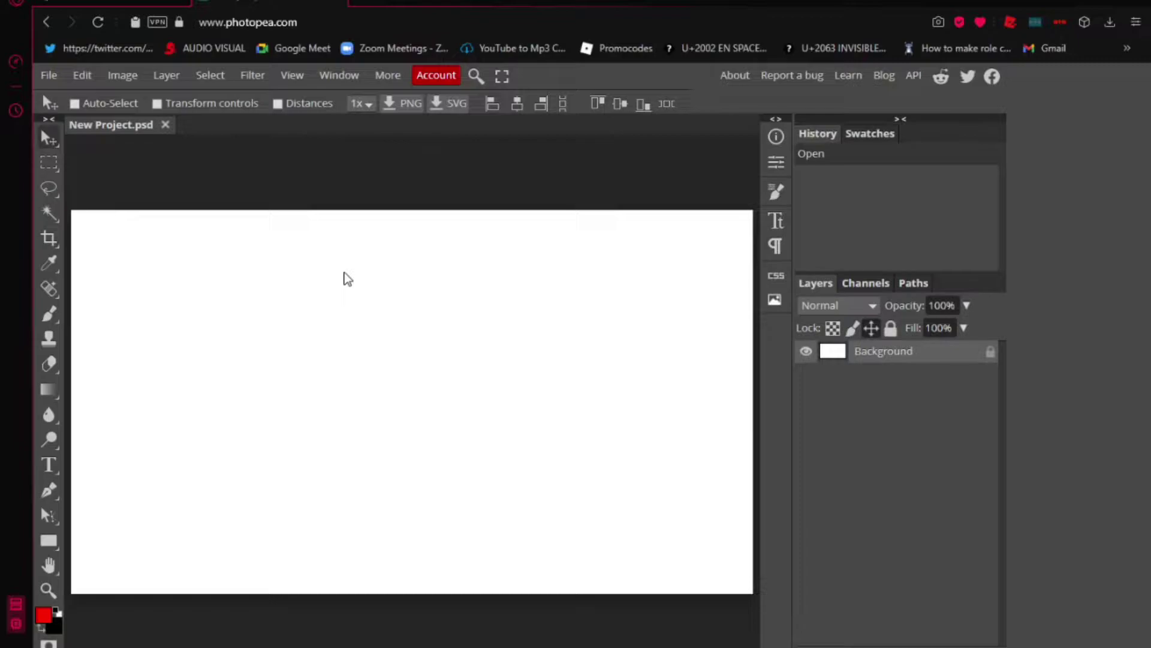
click(54, 78)
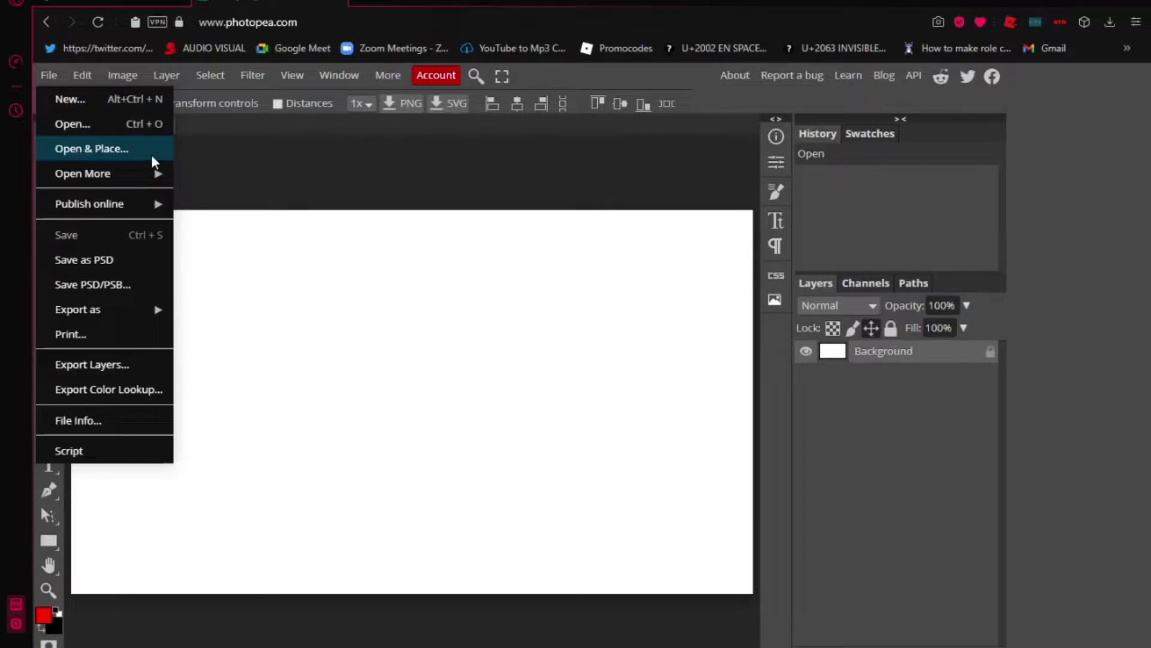
Step: Start Open & Place and browse to the Pictures > Roblox folder
mouse_move(135, 177)
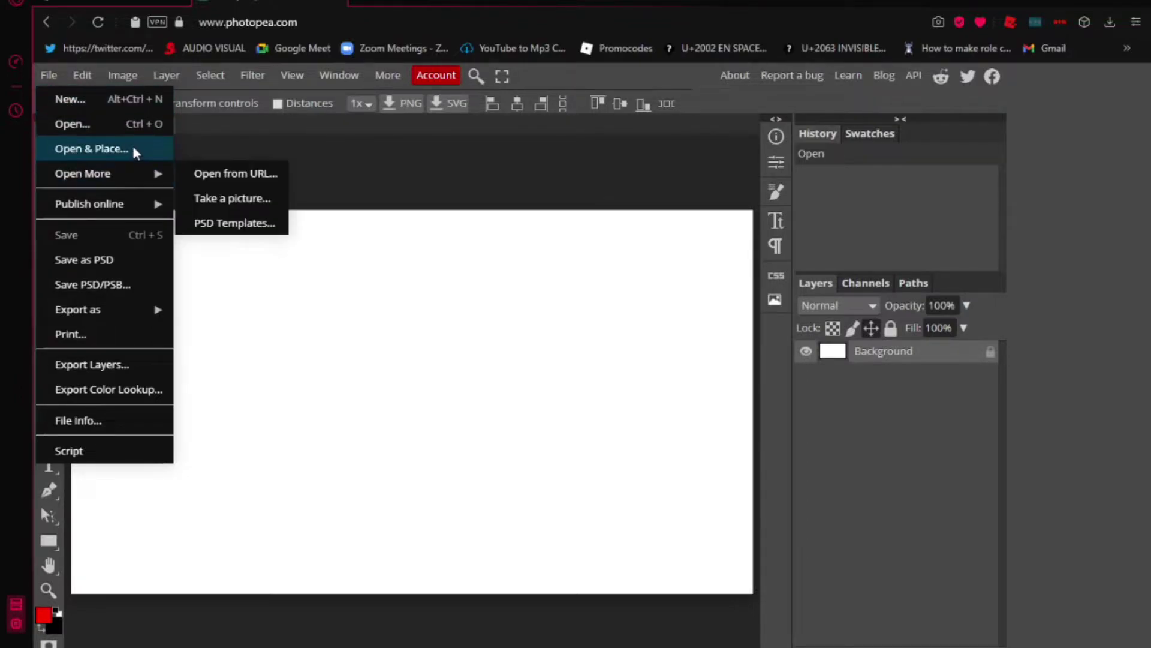
click(134, 151)
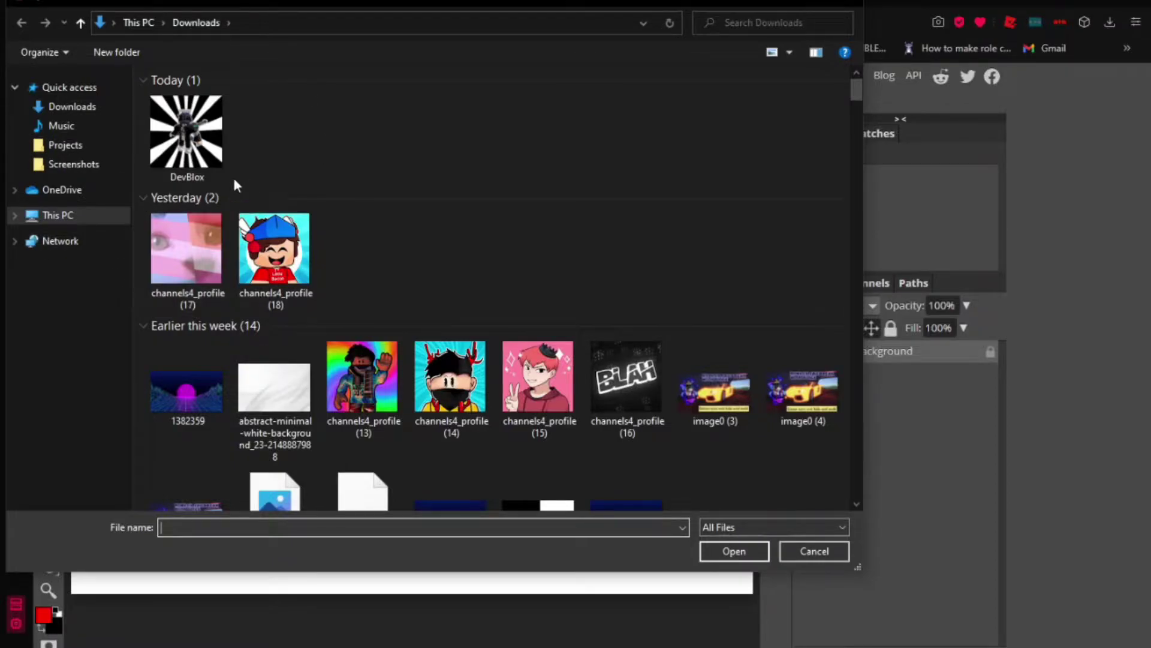
click(89, 334)
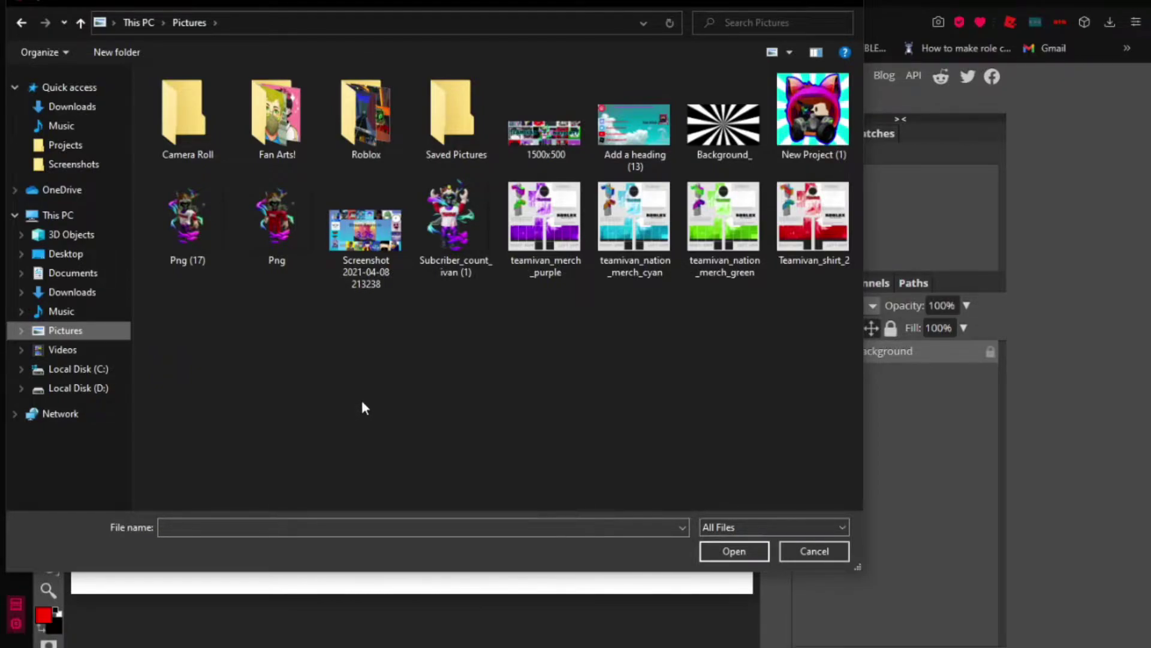
double_click(383, 149)
right_click(337, 323)
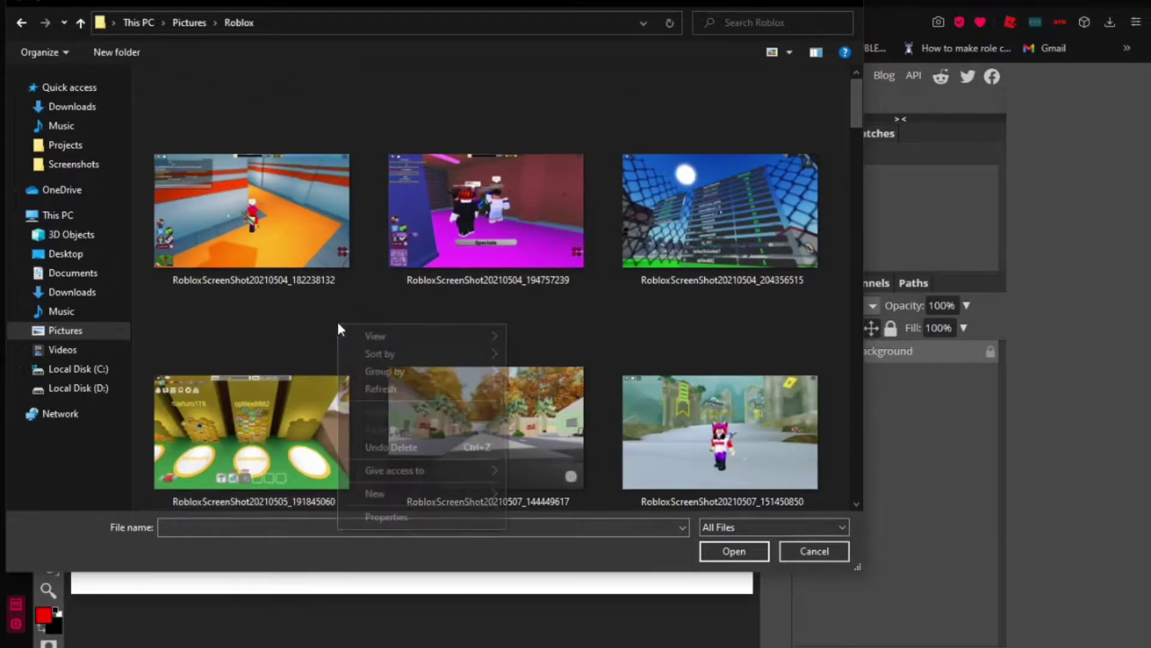
click(377, 290)
scroll(374, 290, down, 15)
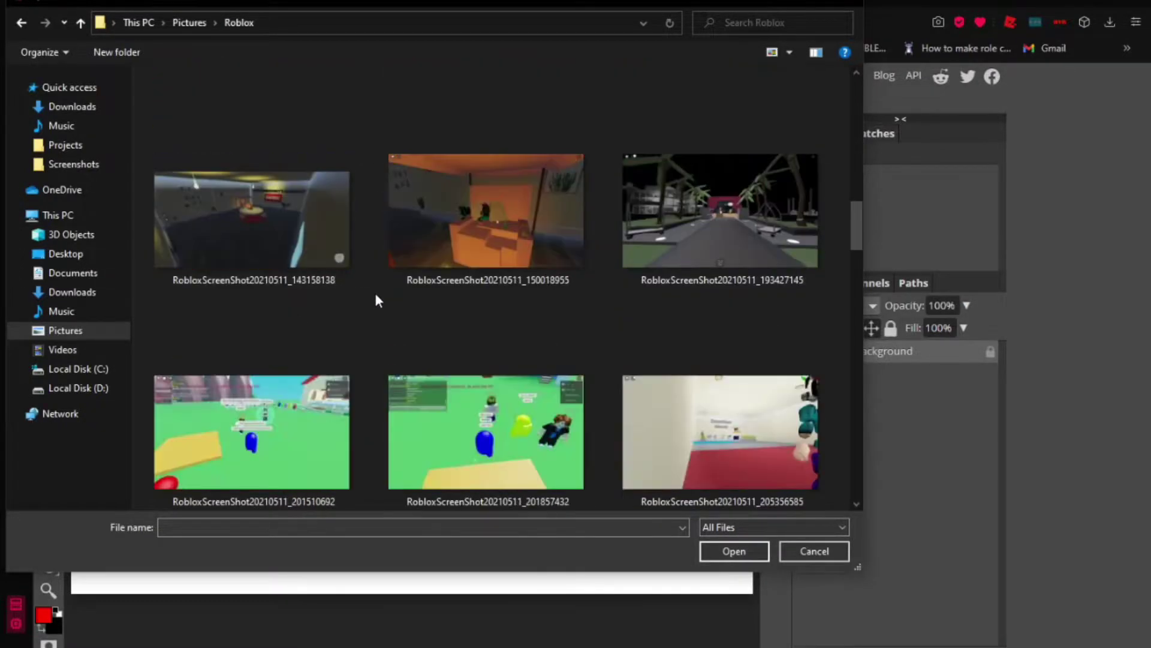
scroll(367, 358, up, 10)
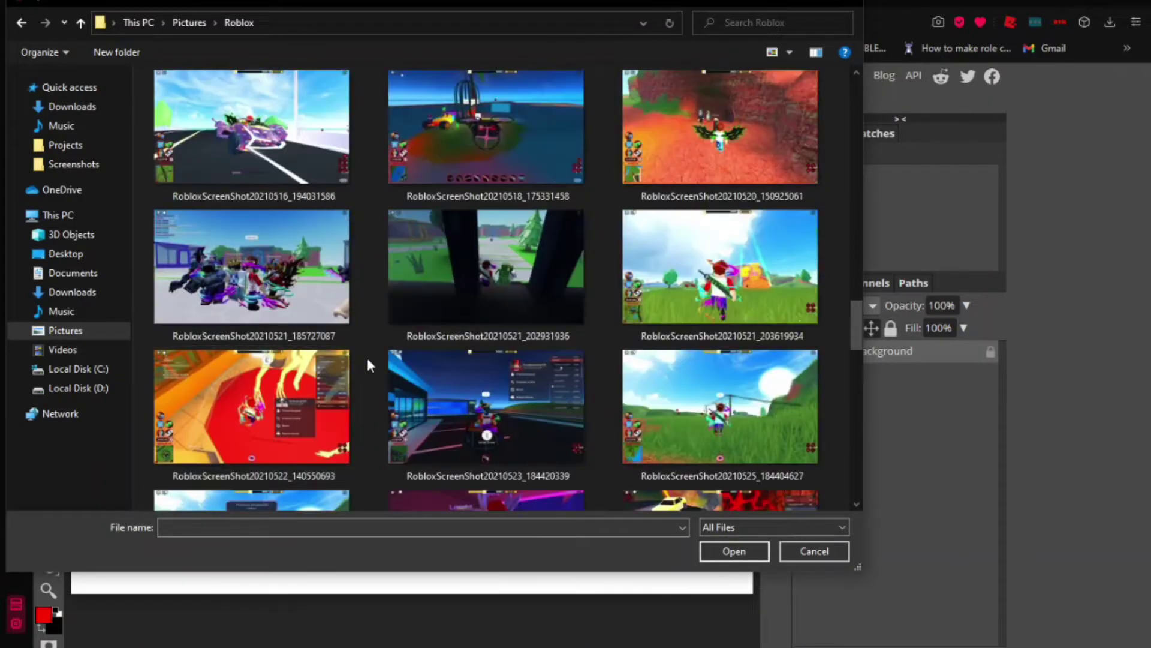
scroll(365, 358, down, 3)
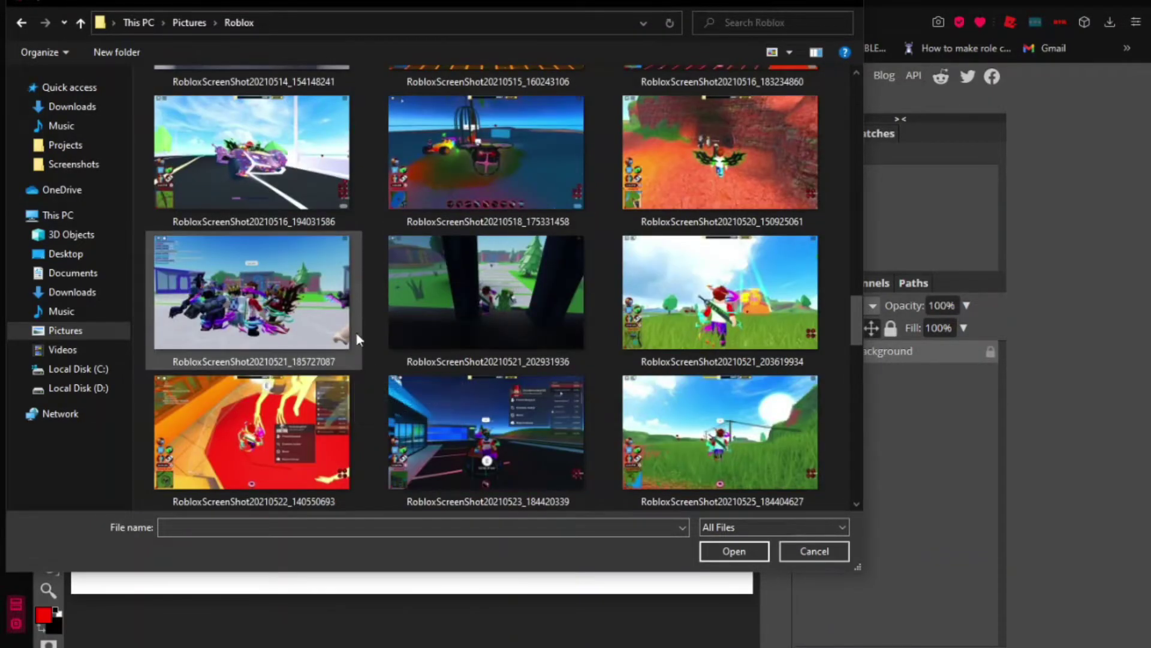
Step: Place RobloxScreenShot20210525_184404627 into the project
click(323, 335)
click(496, 318)
click(767, 353)
click(744, 471)
key(Up)
click(761, 477)
click(734, 552)
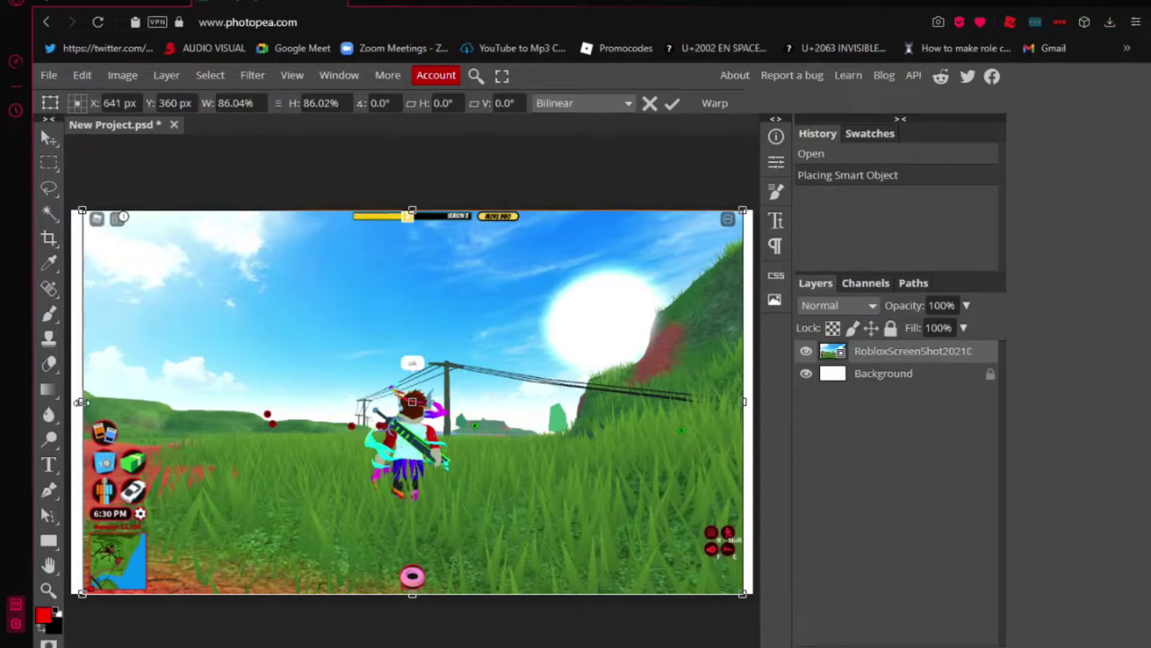
Step: Stretch the screenshot to the canvas's left and right edges and commit the transform
drag(82, 404, 70, 404)
drag(745, 401, 750, 406)
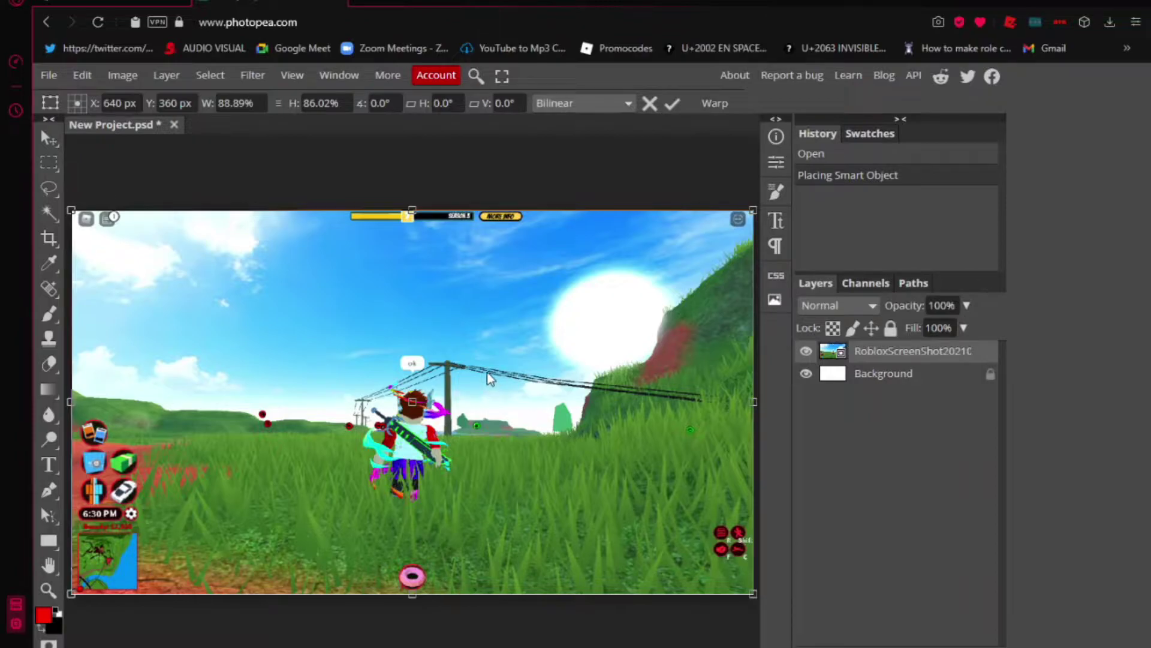
click(57, 138)
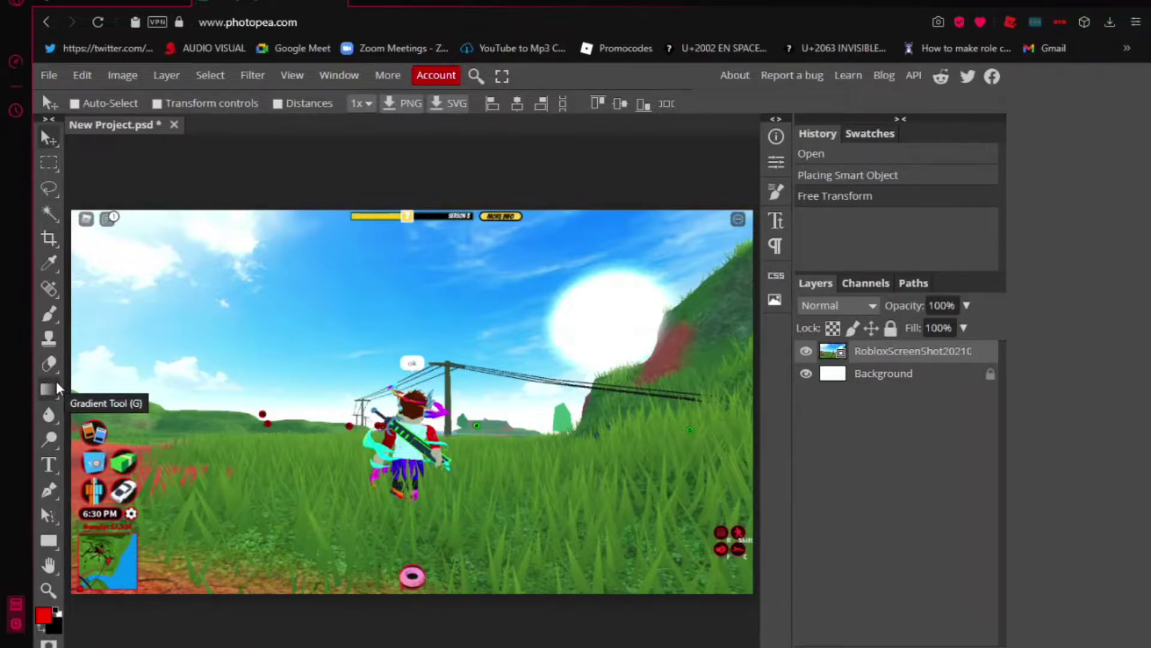
Step: Set the Blur Tool to 100% strength and 1000 px size, then rasterize the screenshot to blur it
click(45, 419)
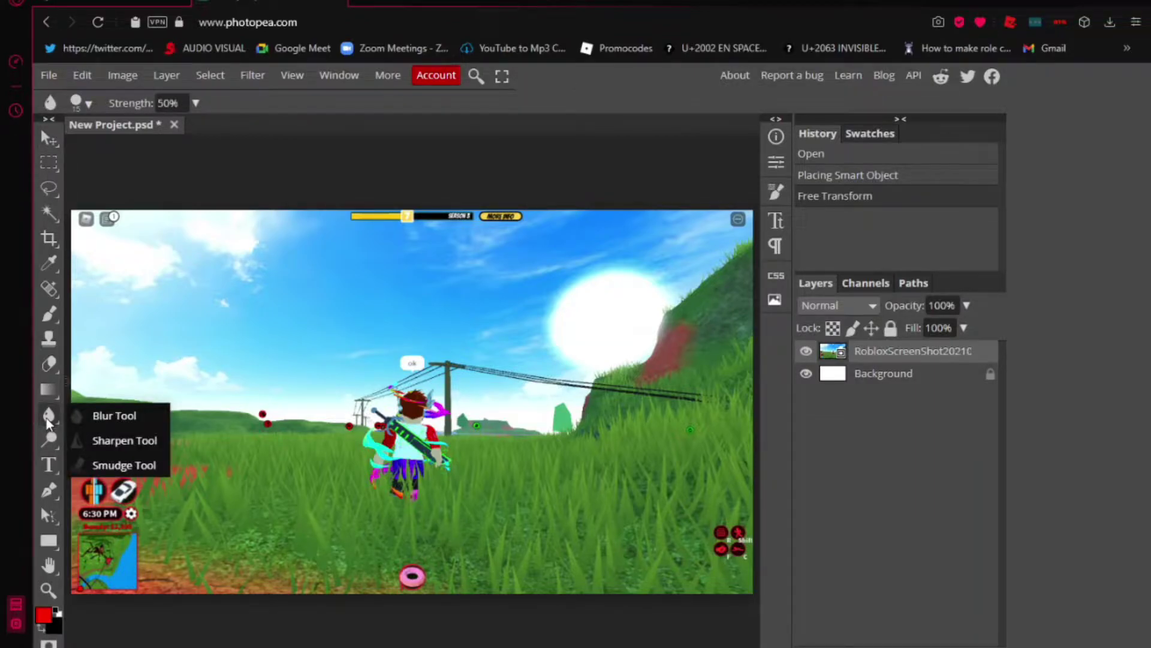
click(228, 106)
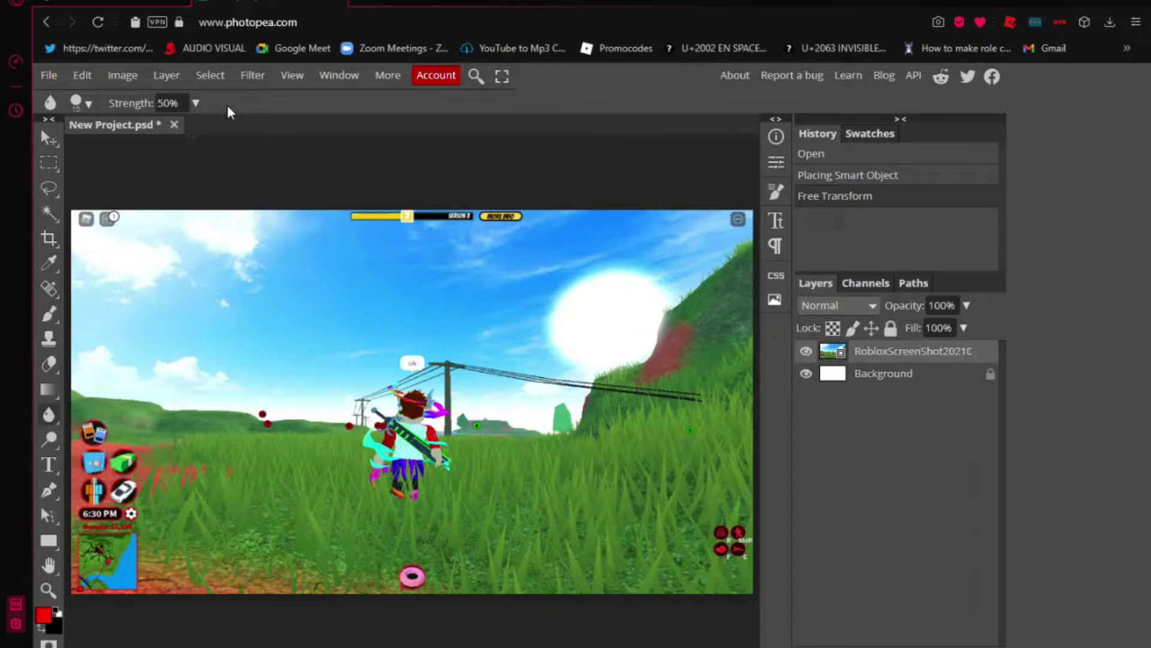
click(196, 106)
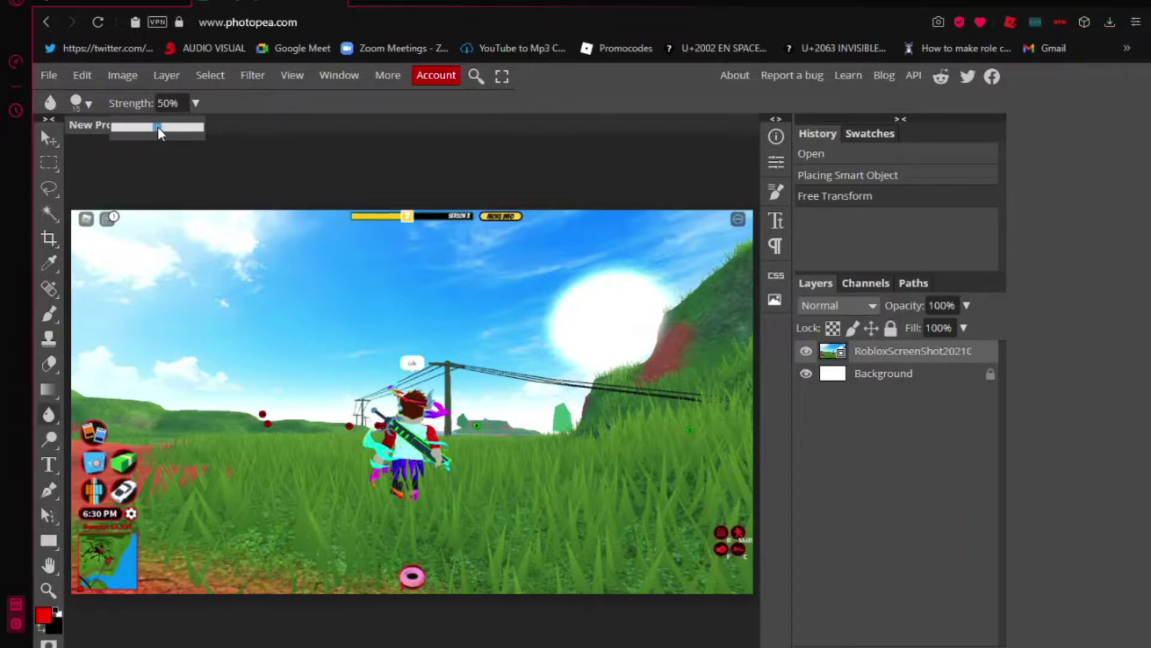
drag(200, 120, 201, 118)
click(197, 103)
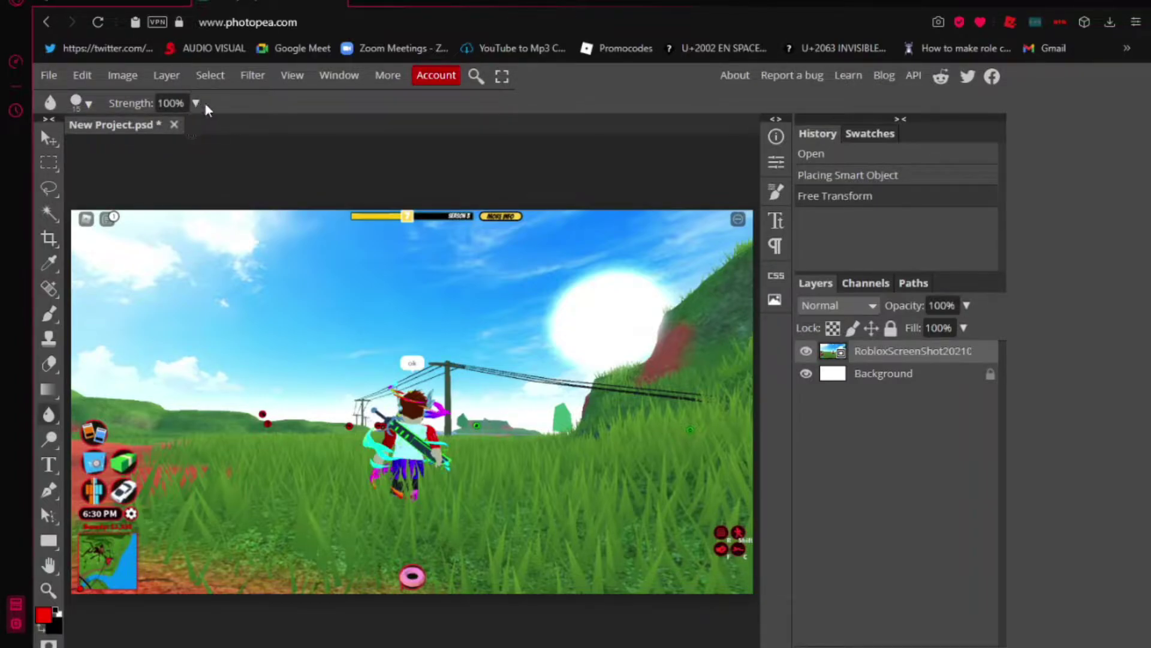
click(88, 105)
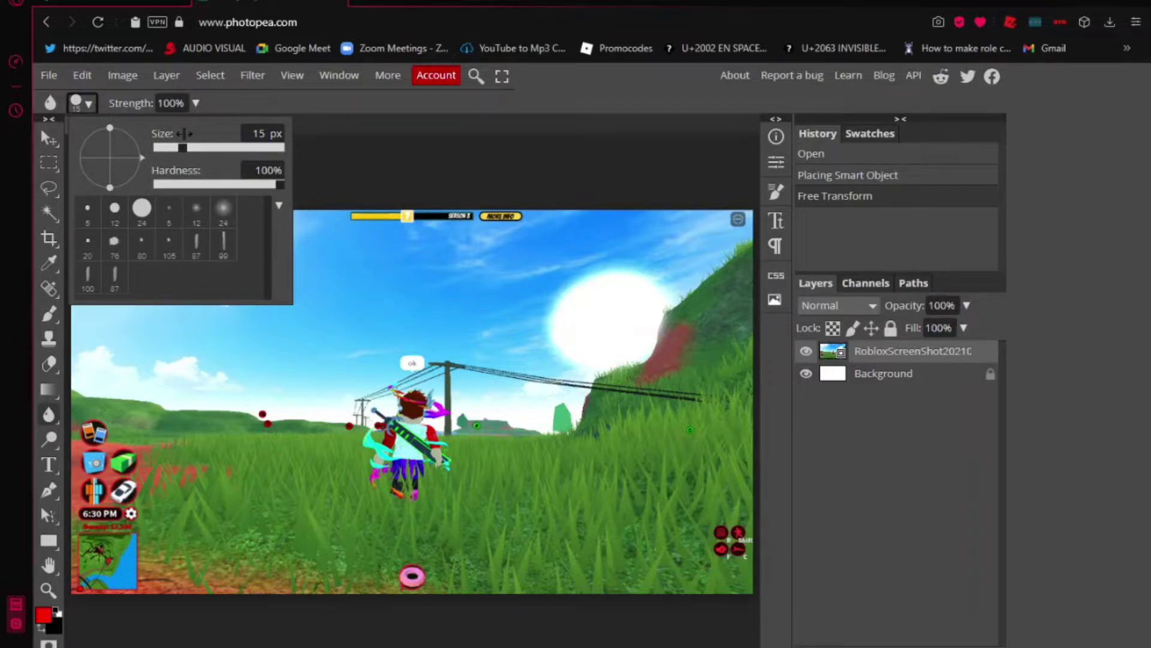
drag(182, 146, 288, 146)
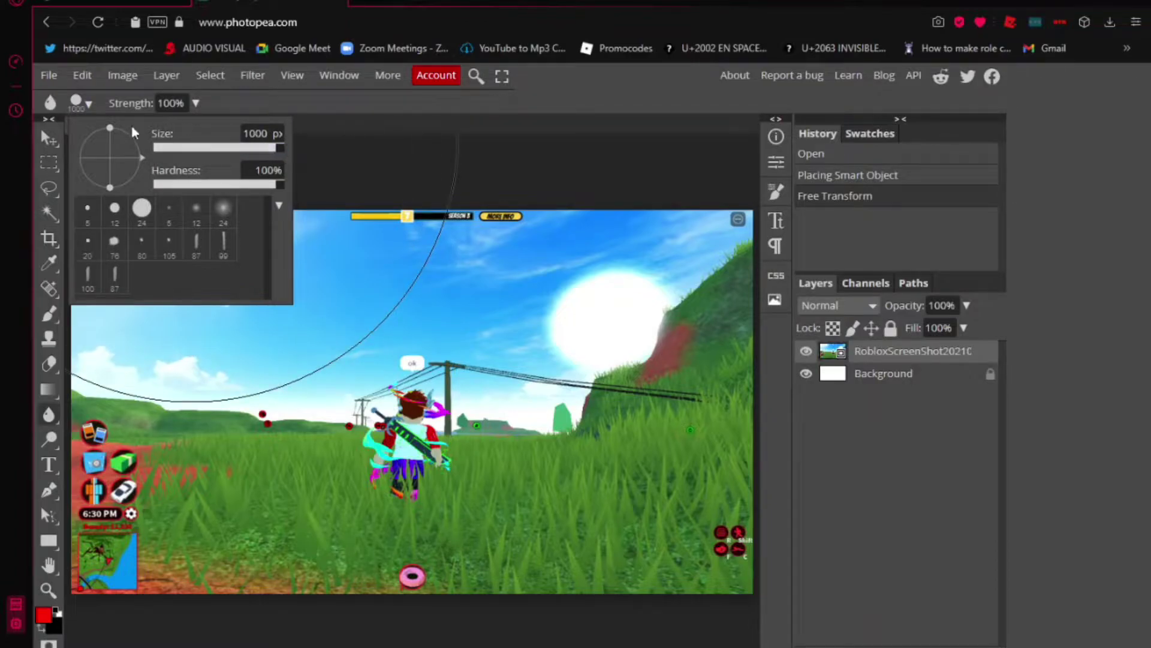
click(73, 103)
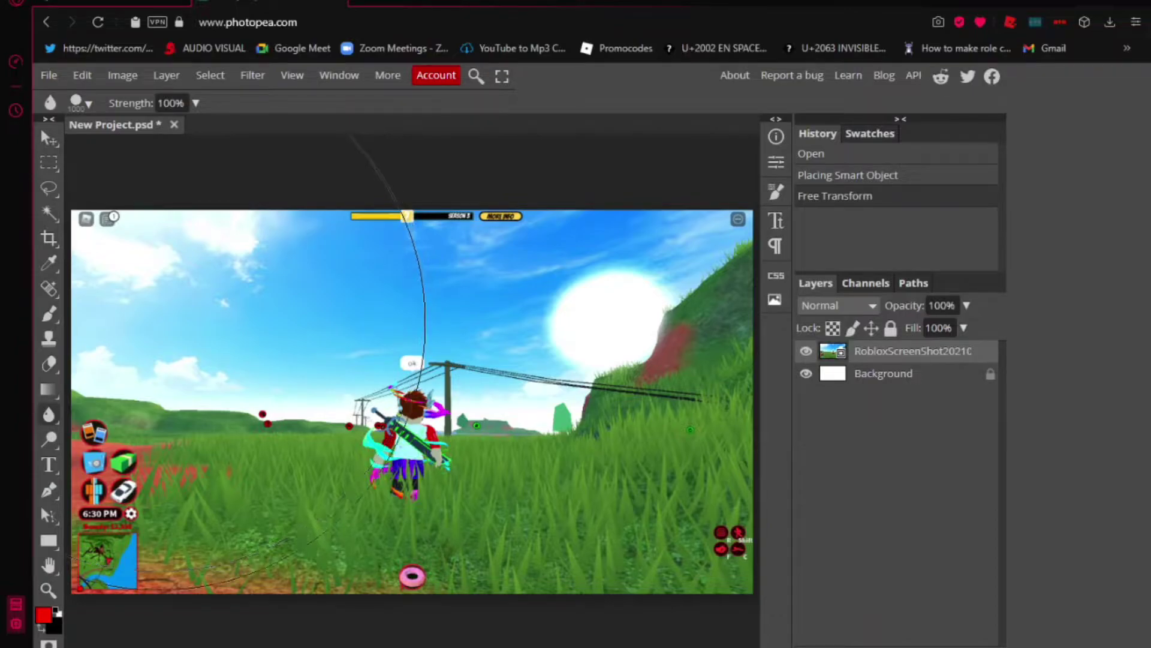
click(150, 311)
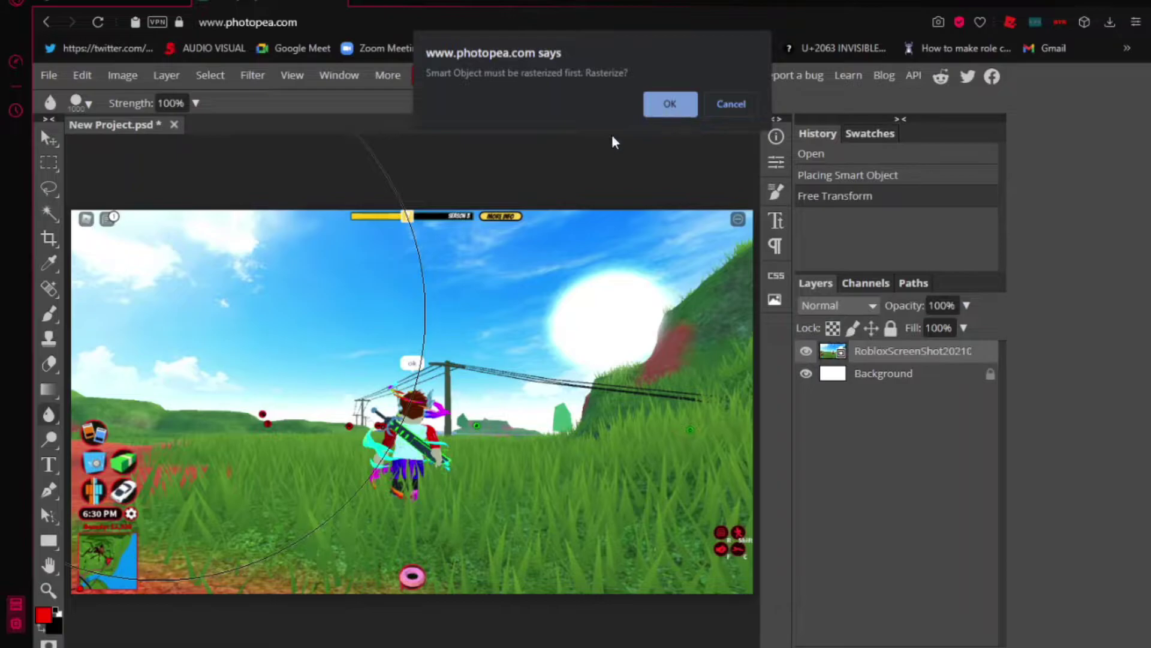
click(663, 109)
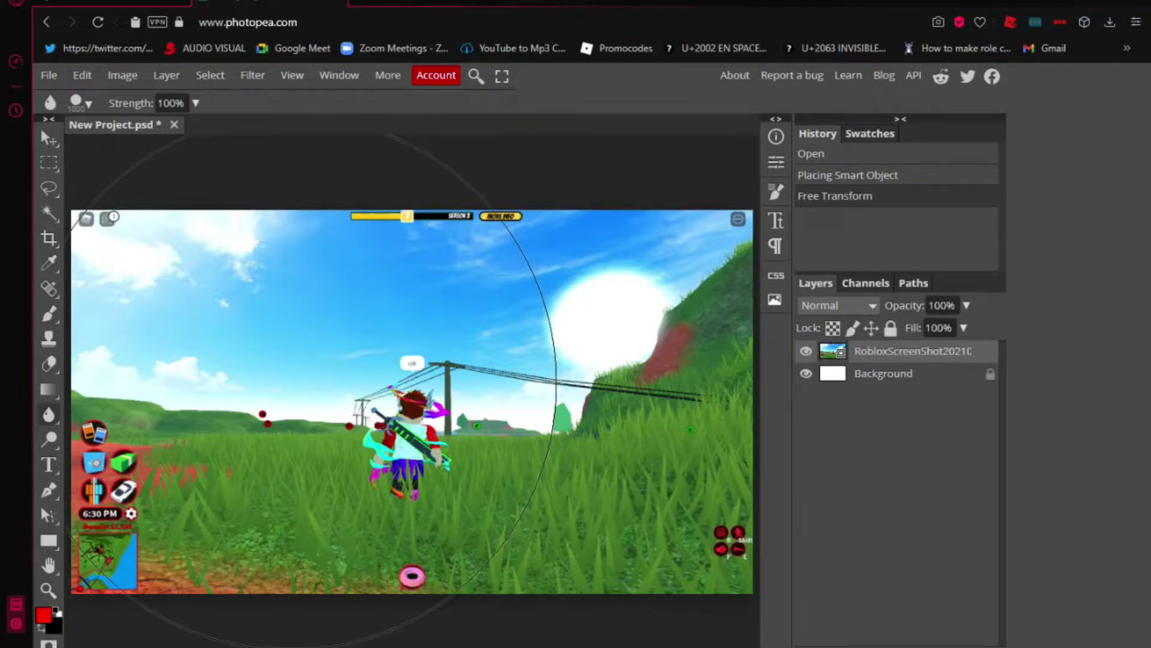
Step: Blur two more areas of the screenshot, including the upper right, then switch to the Move tool
mouse_move(300, 390)
mouse_down()
mouse_move(268, 428)
mouse_move(506, 395)
mouse_move(213, 375)
mouse_move(272, 321)
mouse_move(360, 415)
mouse_move(168, 398)
mouse_move(306, 337)
mouse_move(308, 452)
mouse_move(307, 355)
mouse_move(397, 442)
mouse_move(356, 319)
mouse_move(393, 473)
mouse_move(542, 287)
mouse_move(576, 358)
mouse_move(435, 434)
mouse_move(509, 328)
mouse_move(356, 511)
mouse_move(253, 402)
mouse_move(351, 514)
mouse_move(285, 354)
mouse_move(331, 493)
mouse_move(372, 346)
mouse_move(369, 509)
mouse_move(280, 382)
mouse_move(463, 425)
mouse_move(374, 408)
mouse_move(506, 398)
mouse_move(516, 341)
mouse_move(432, 351)
mouse_move(272, 442)
mouse_move(333, 482)
mouse_move(488, 452)
mouse_move(489, 338)
mouse_move(218, 335)
mouse_move(131, 479)
mouse_move(275, 512)
mouse_move(436, 459)
mouse_move(490, 372)
mouse_up()
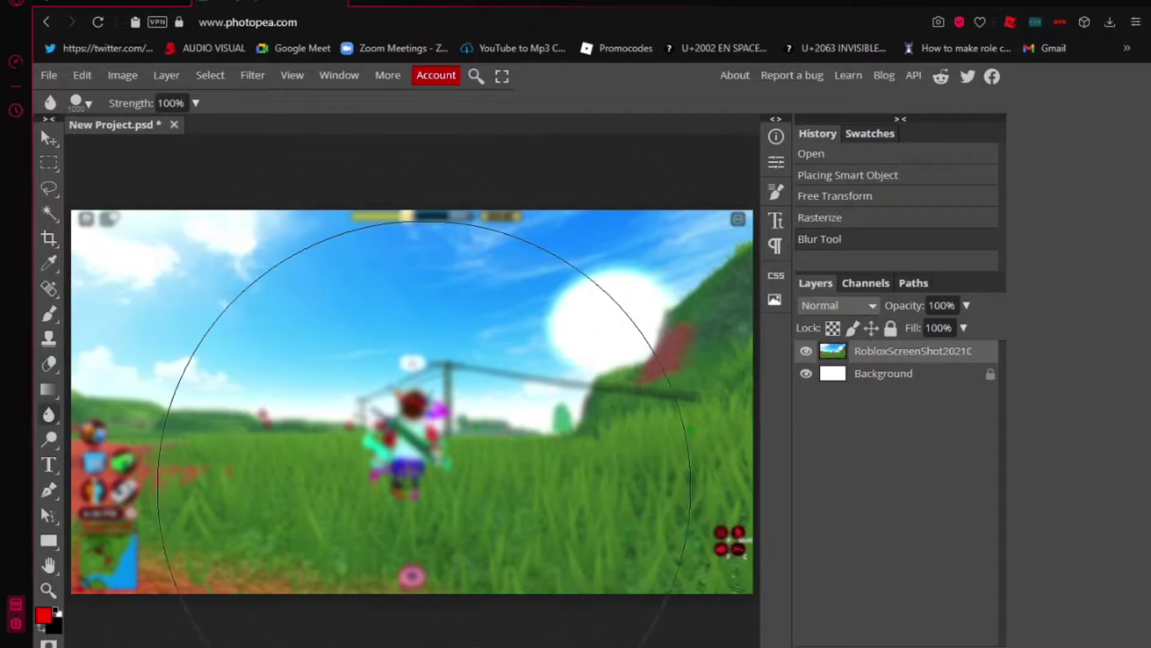
mouse_move(456, 537)
mouse_down()
mouse_move(514, 474)
mouse_move(527, 426)
mouse_move(546, 410)
mouse_up()
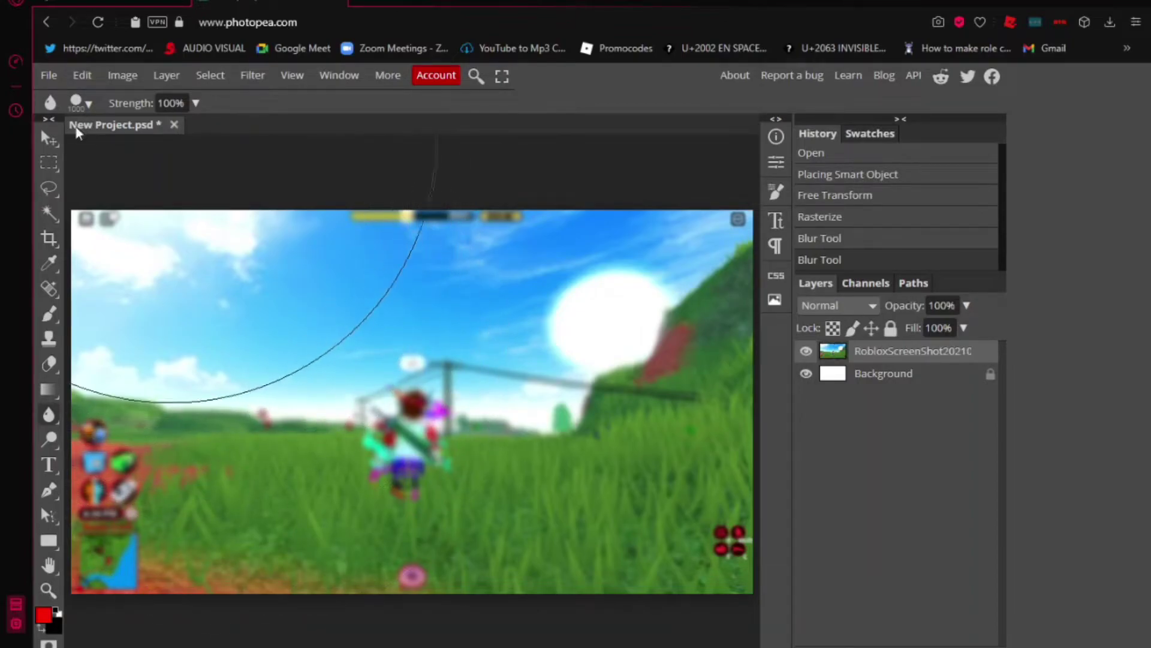
click(49, 140)
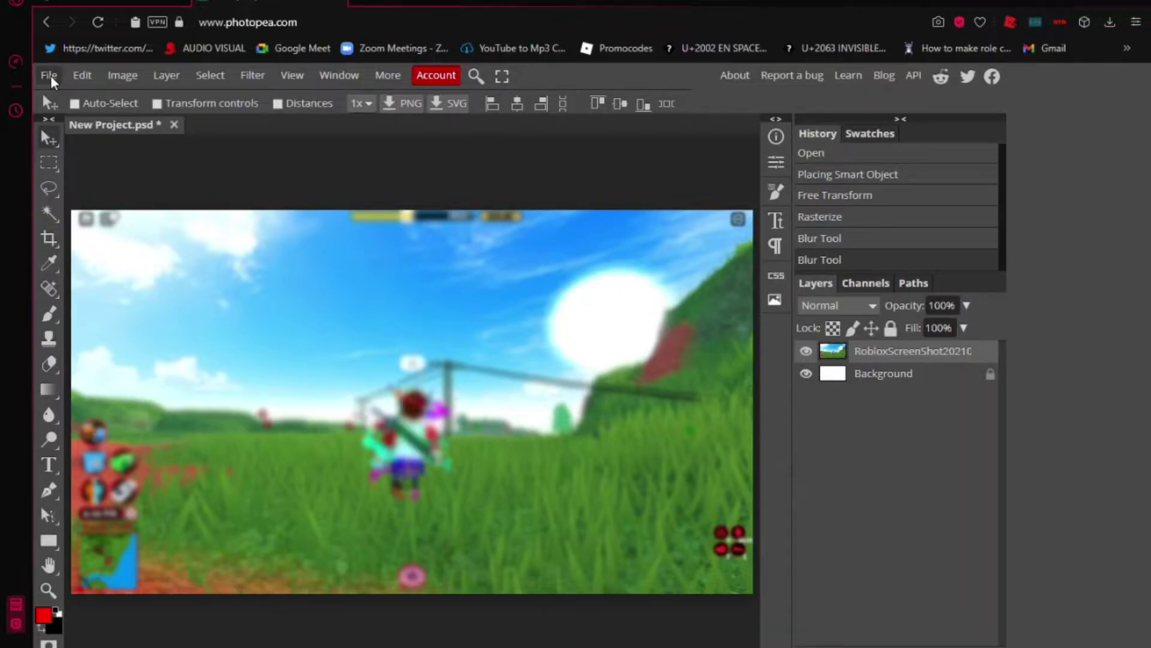
click(49, 77)
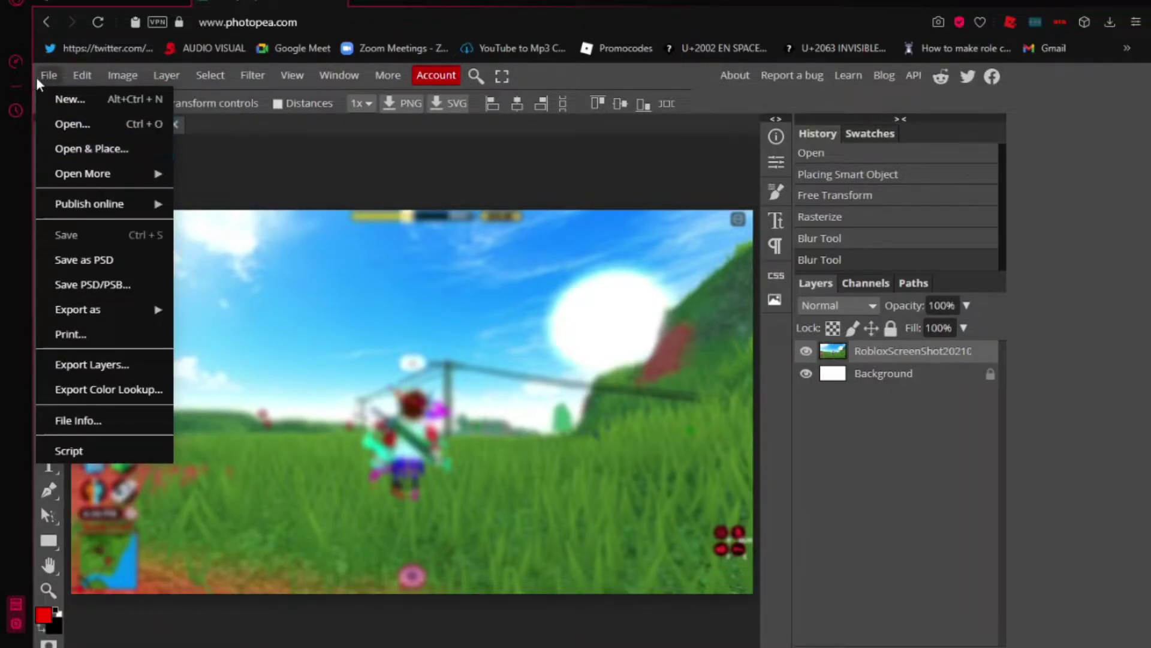
Step: Place the character image from Pictures and position it on the left of the scene
click(43, 149)
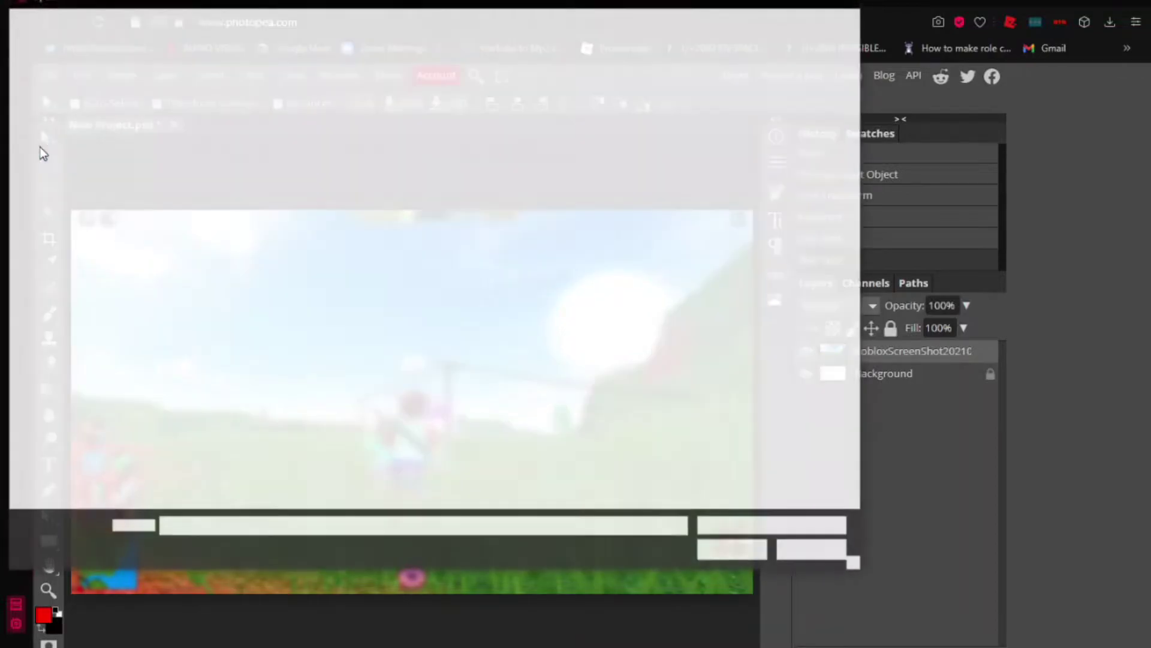
click(49, 329)
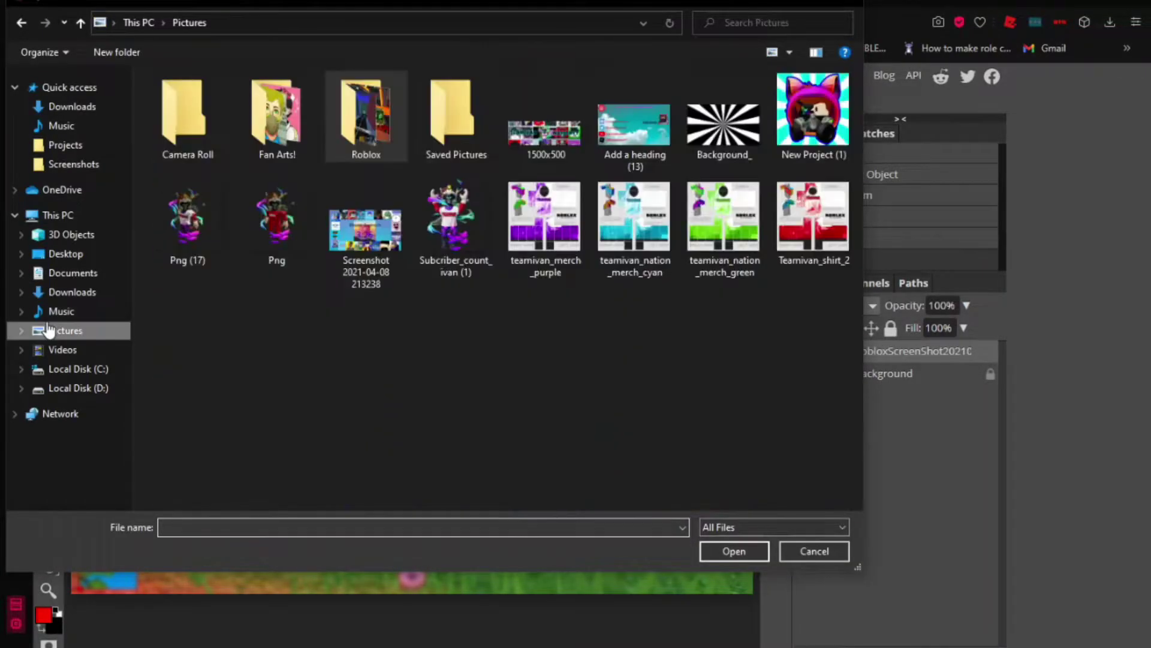
click(451, 272)
click(754, 554)
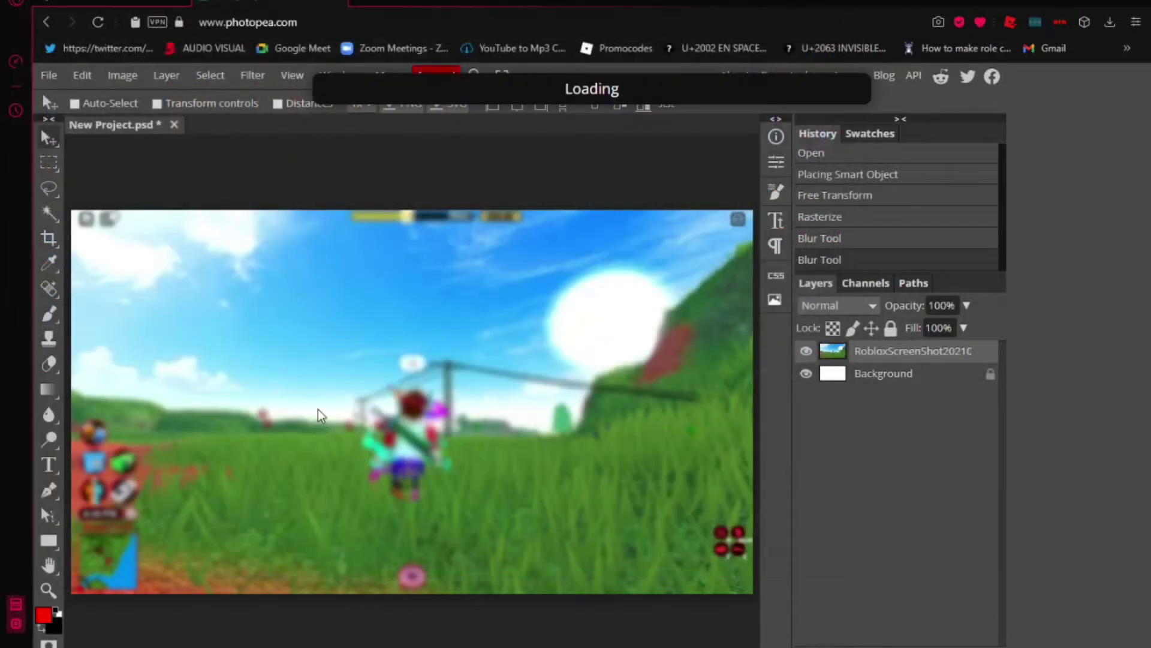
drag(192, 354, 240, 426)
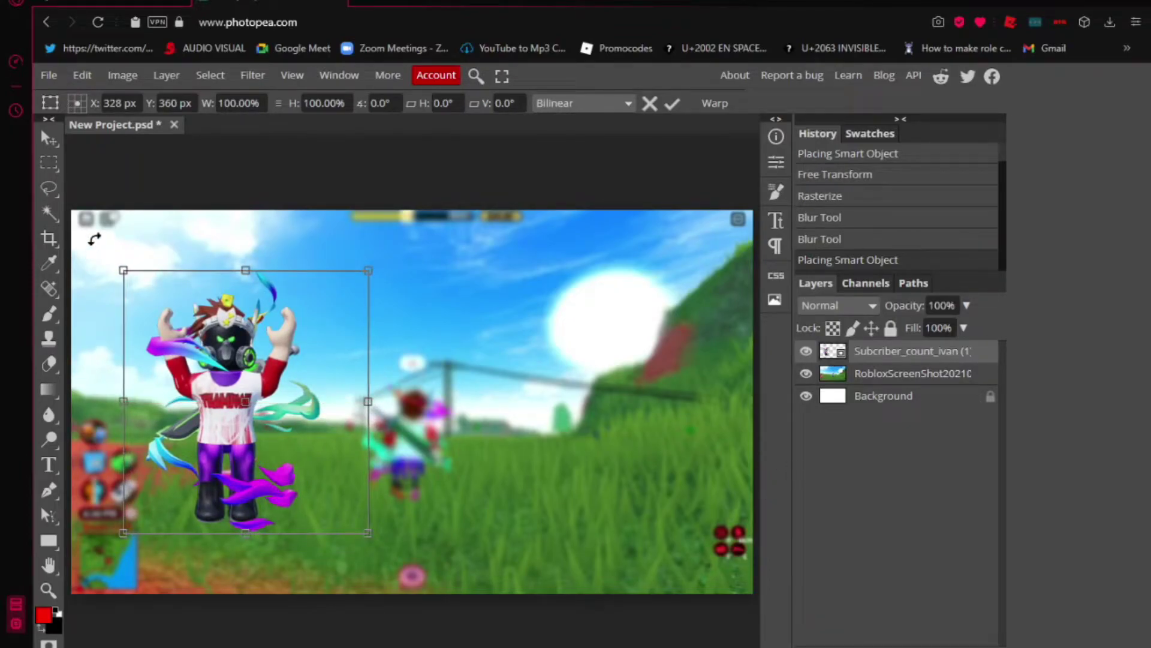
click(48, 136)
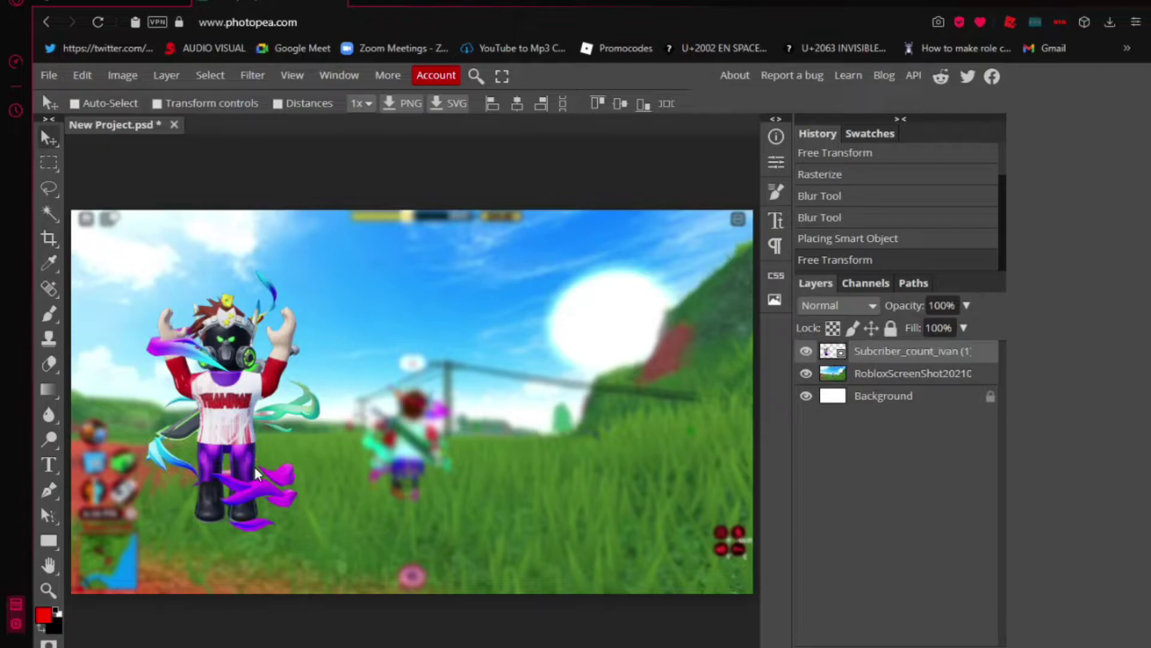
mouse_move(229, 423)
mouse_down()
mouse_move(243, 424)
mouse_move(228, 426)
mouse_up()
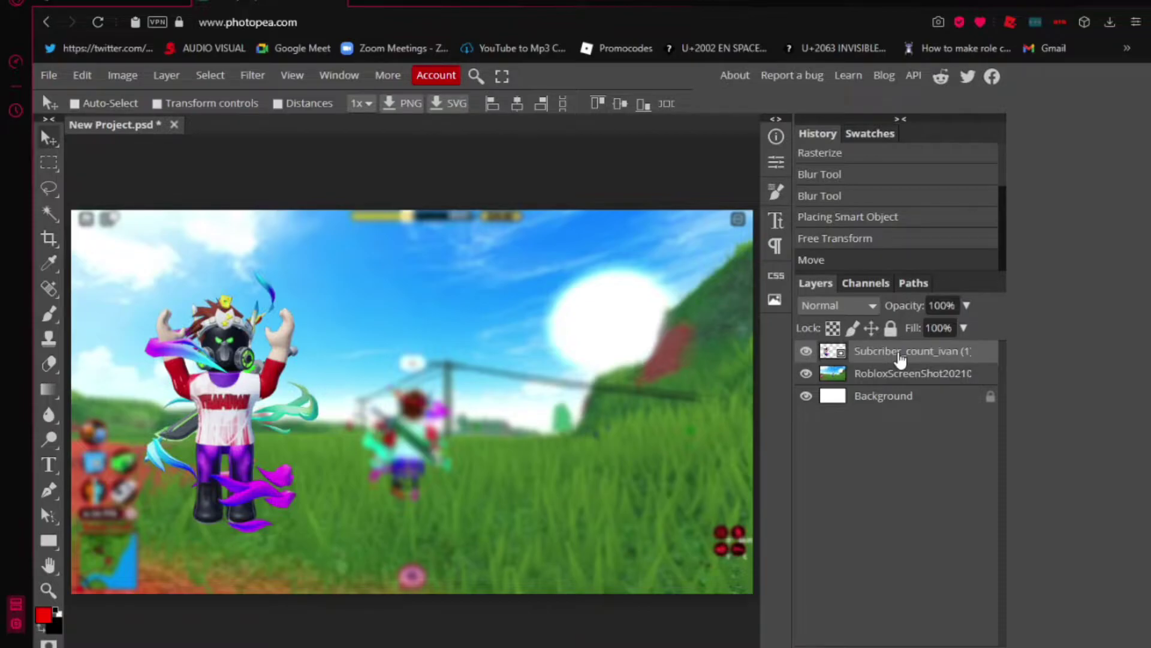
Step: Enable an 8 px Stroke on the character layer in Blending Options
right_click(900, 358)
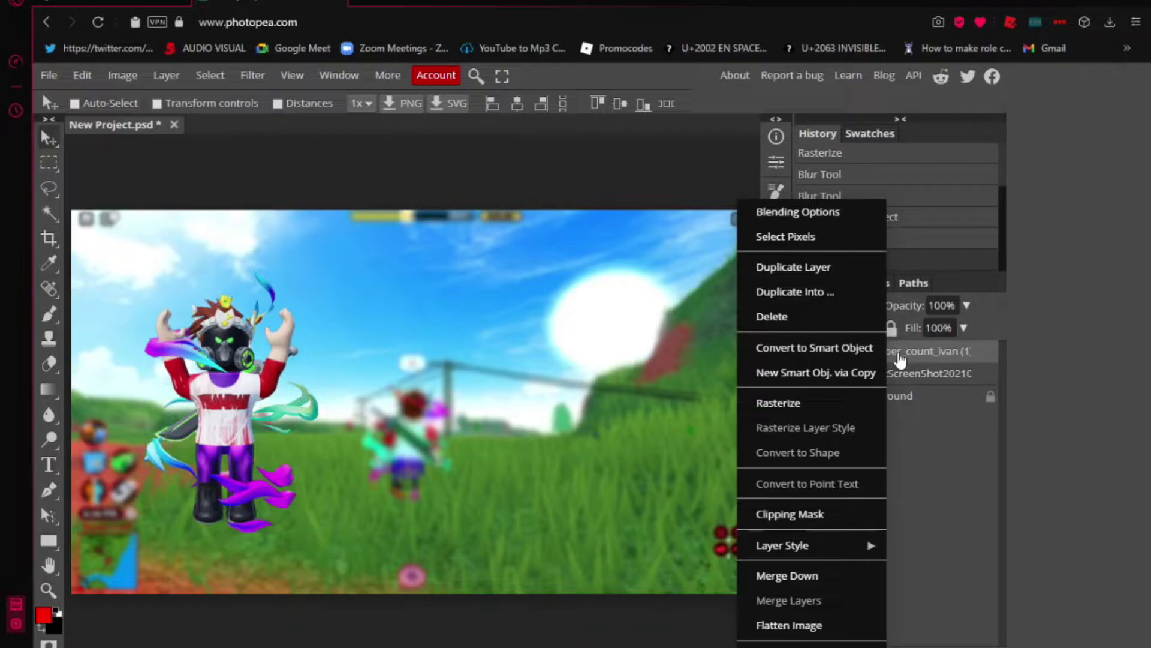
click(876, 222)
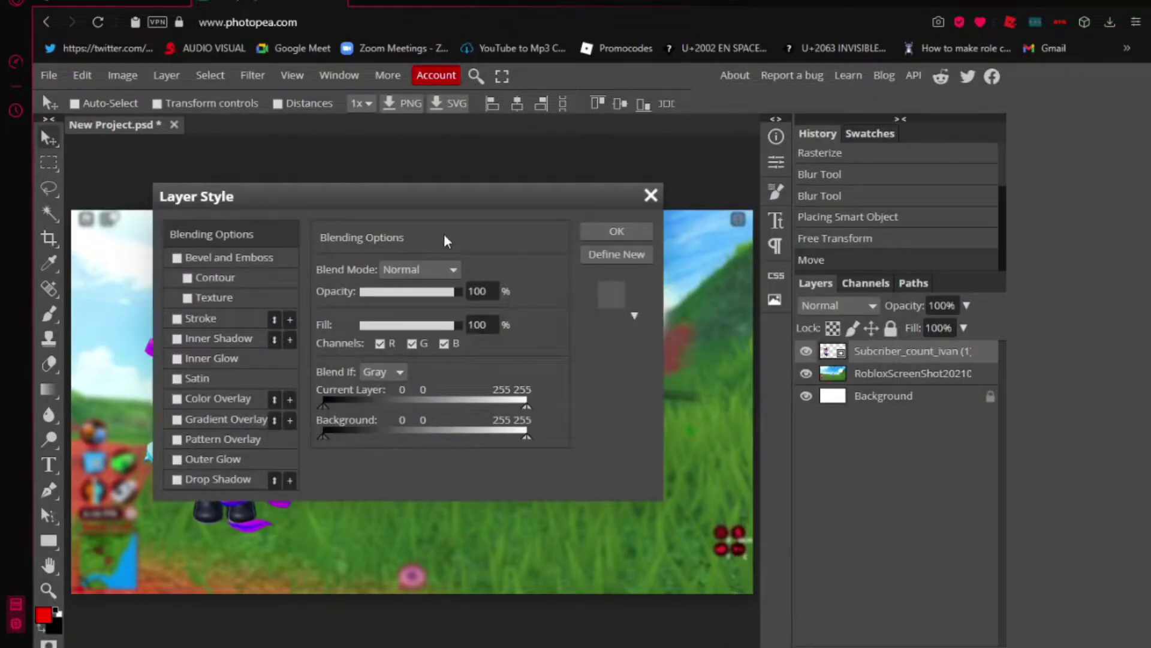
drag(329, 210, 526, 250)
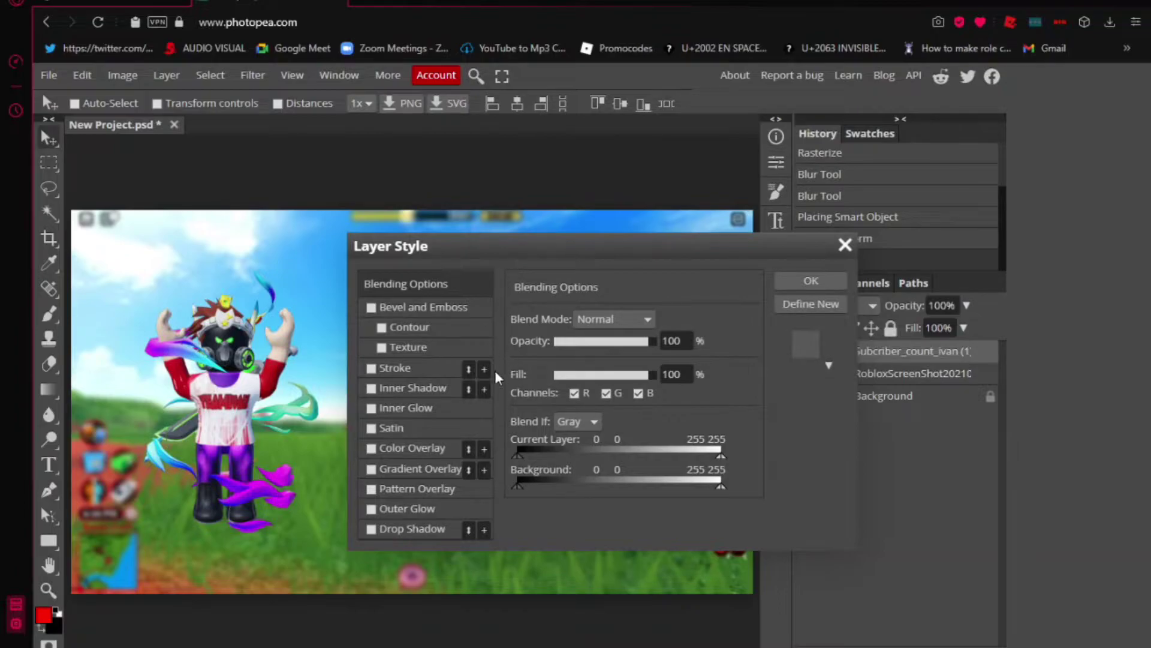
click(372, 368)
click(375, 373)
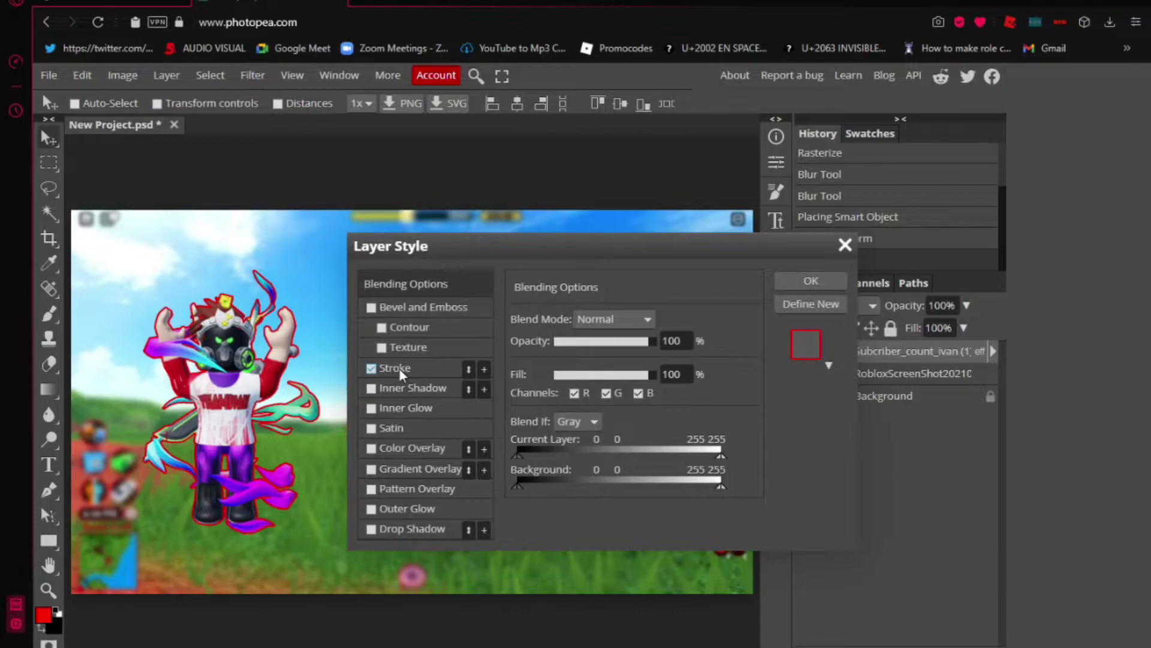
click(401, 370)
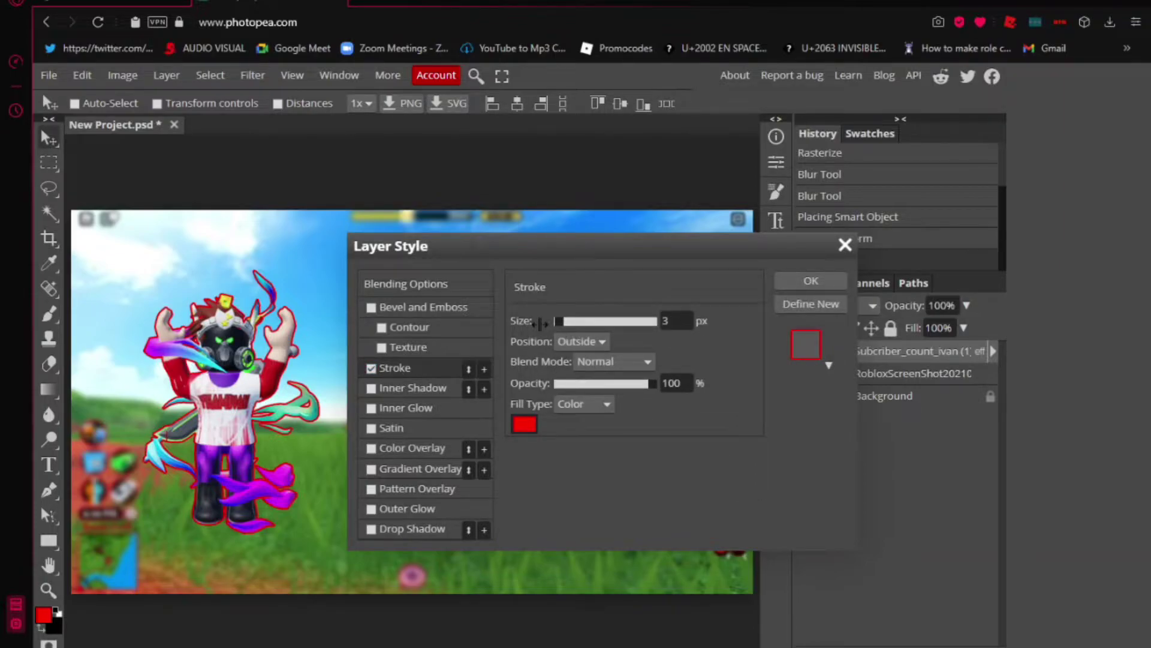
click(666, 321)
text(8)
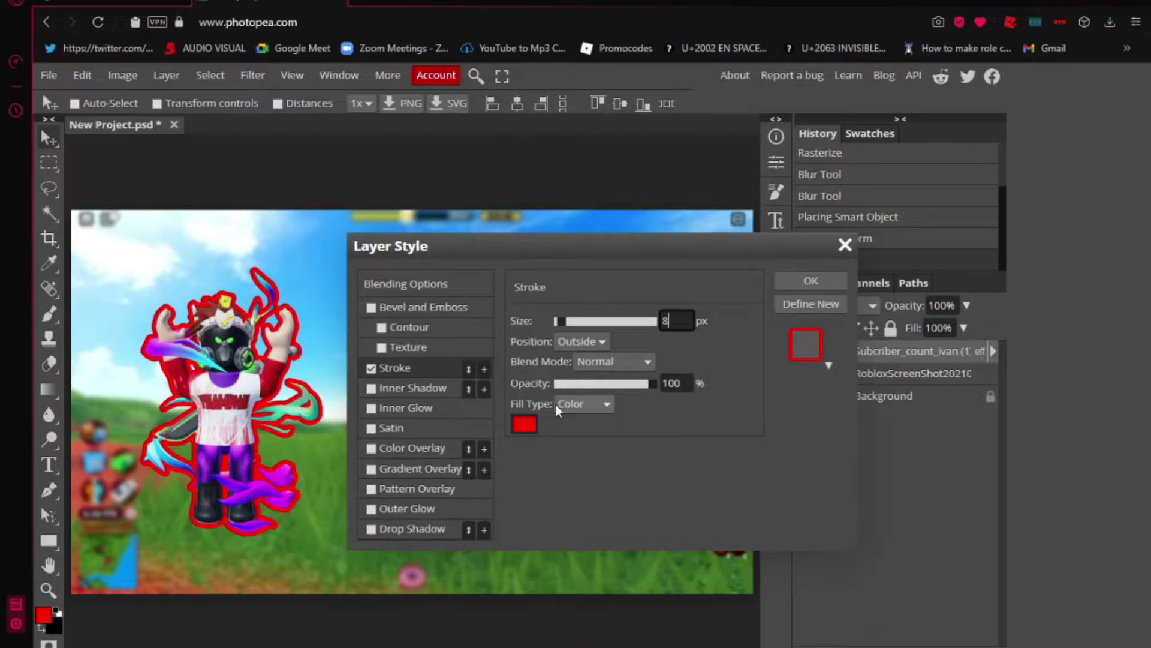
Step: Set the stroke colour to dark blue 121787 and apply the layer style
click(524, 424)
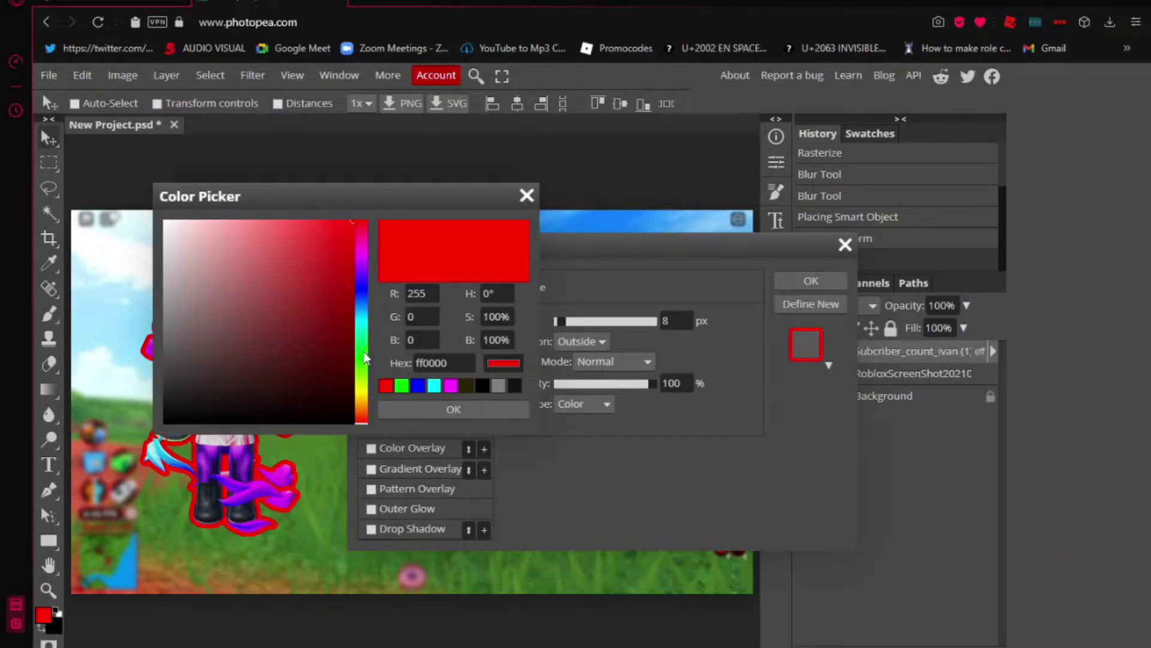
click(289, 301)
click(217, 364)
drag(216, 278, 185, 243)
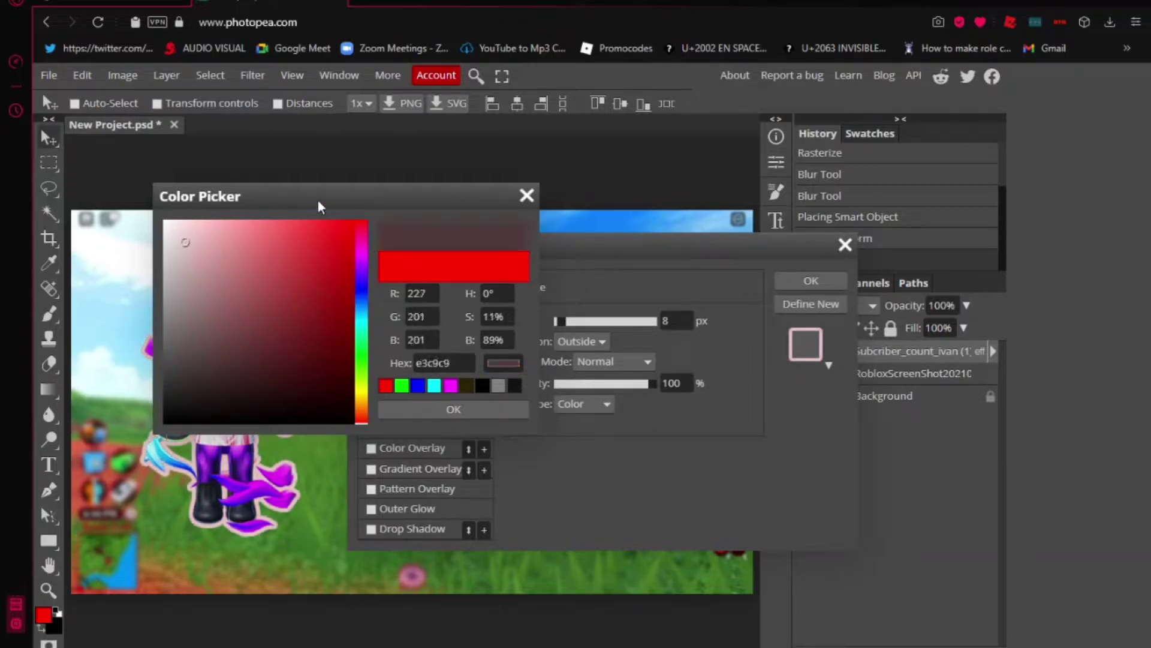
drag(318, 206, 722, 264)
mouse_move(591, 304)
mouse_down()
mouse_move(668, 391)
mouse_move(700, 384)
mouse_move(716, 321)
mouse_move(660, 303)
mouse_move(619, 318)
mouse_move(623, 471)
mouse_move(722, 468)
mouse_move(732, 374)
mouse_move(767, 370)
mouse_move(768, 353)
mouse_up()
click(766, 384)
click(834, 468)
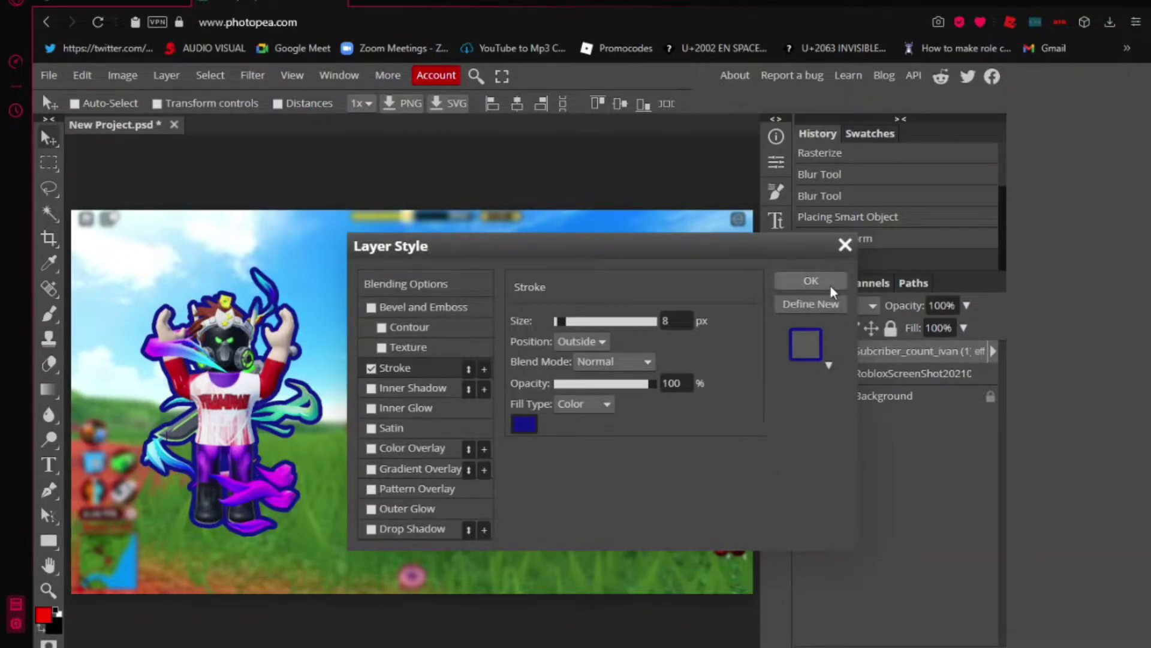
click(523, 424)
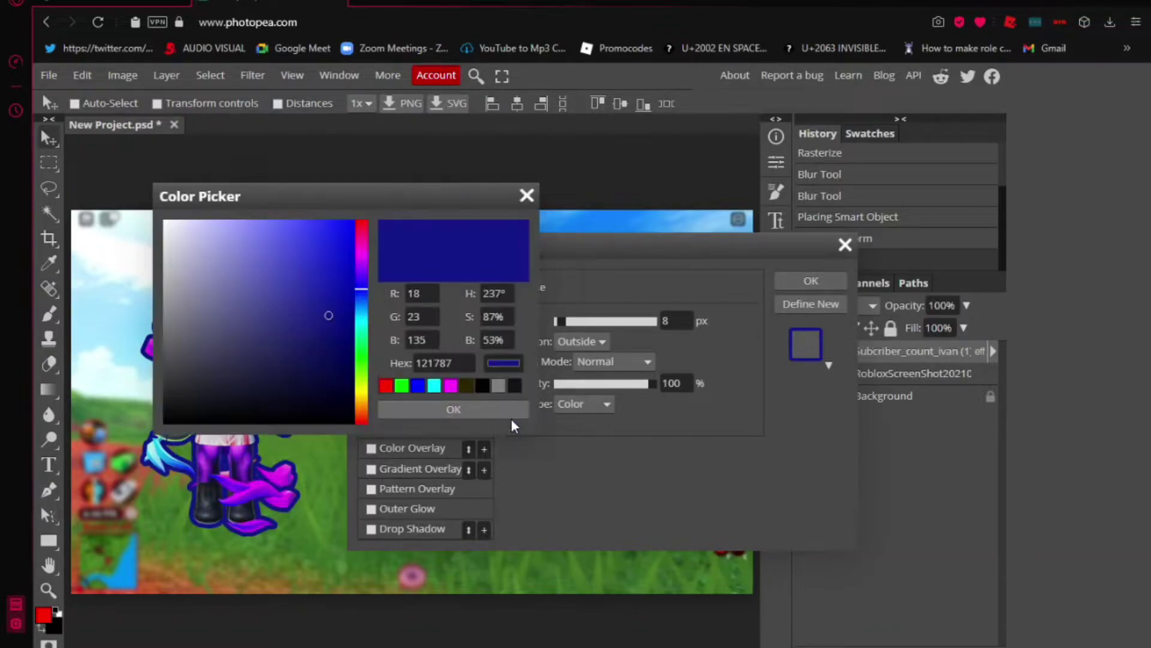
click(435, 410)
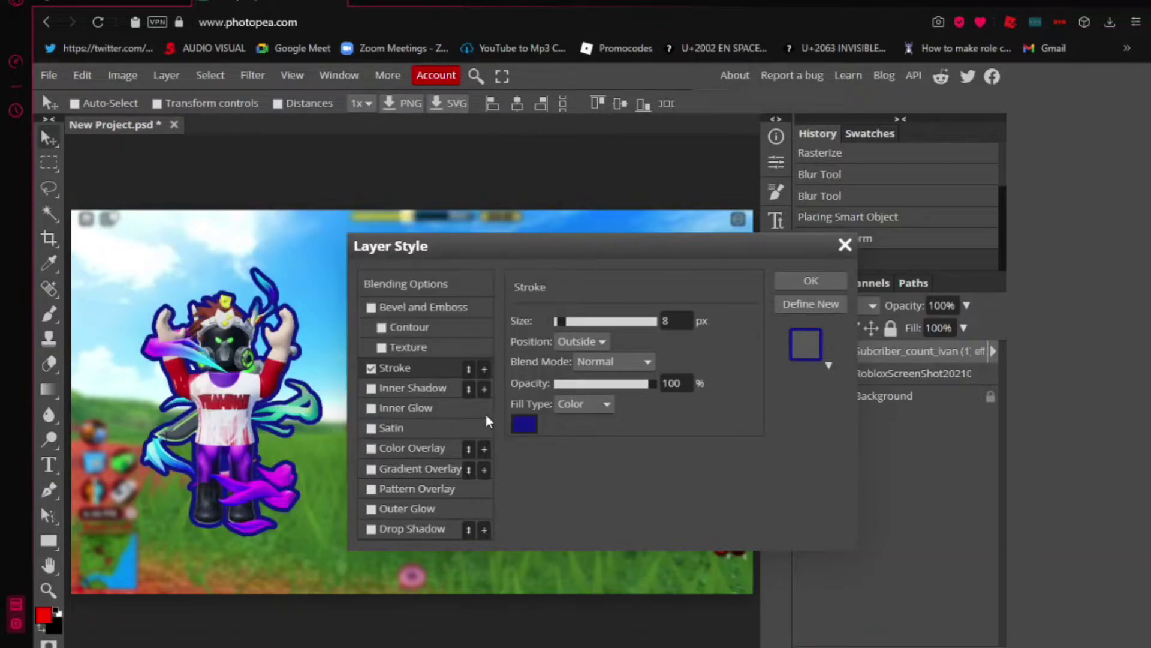
click(811, 280)
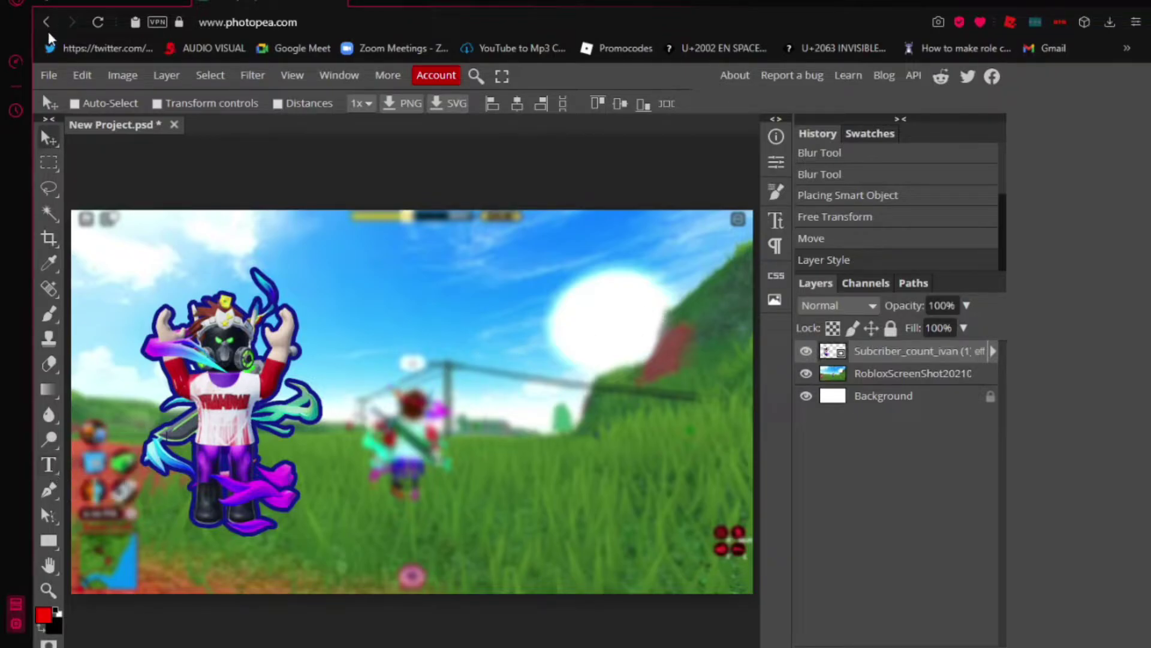
Step: Select the Type tool with the Firecat font chosen
click(43, 478)
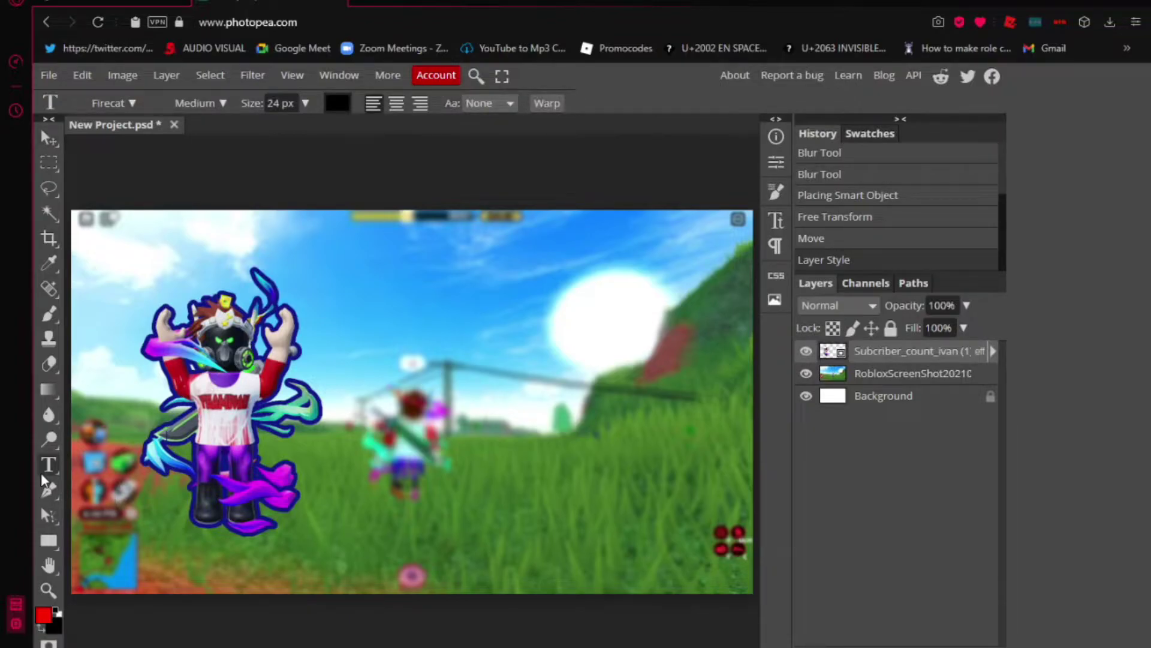
click(105, 106)
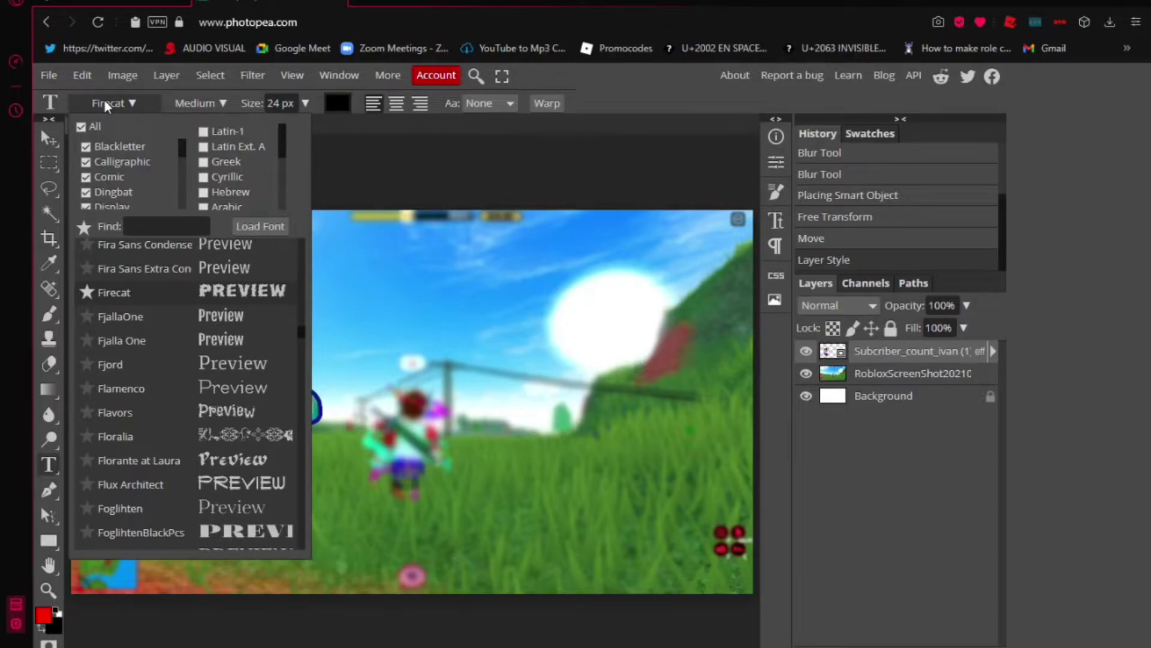
click(104, 103)
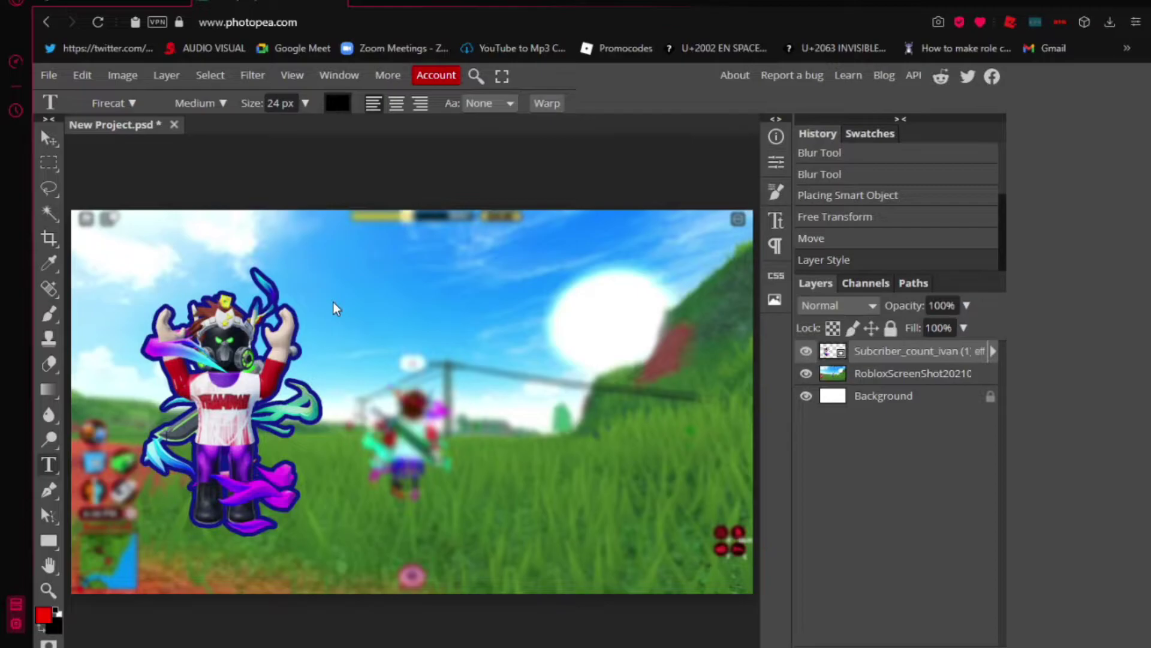
Step: Add a text box on the right of the canvas reading 'SAMPLE THUMBNAIL!'
drag(333, 298, 749, 520)
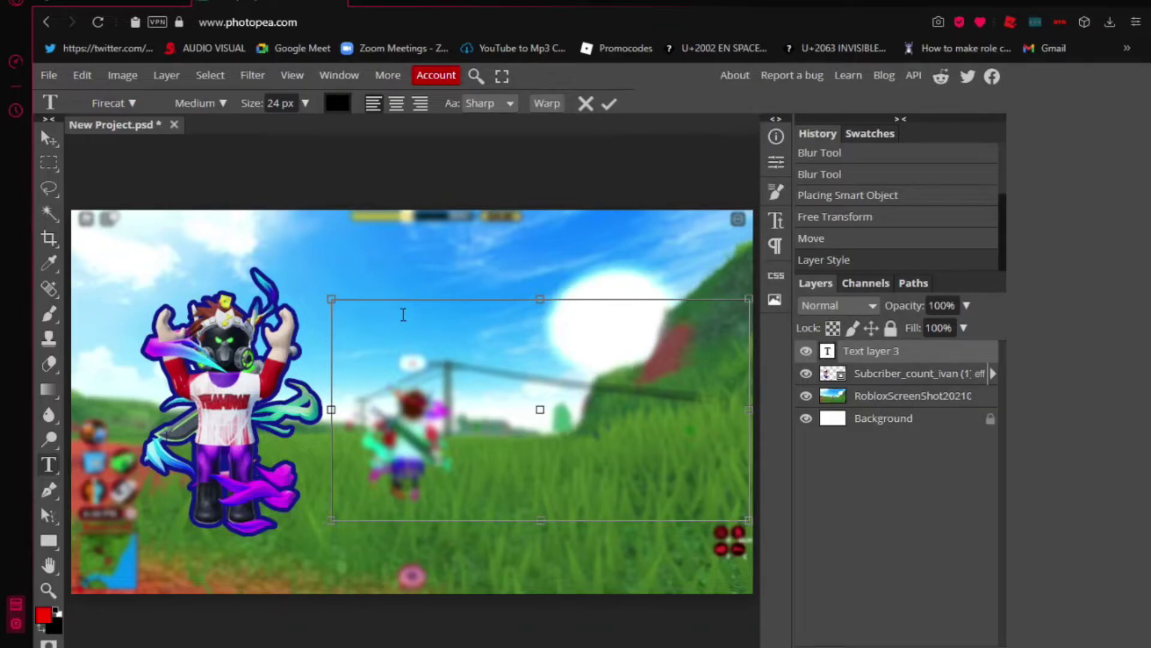
text(SAMPLE THUMBNAIL!)
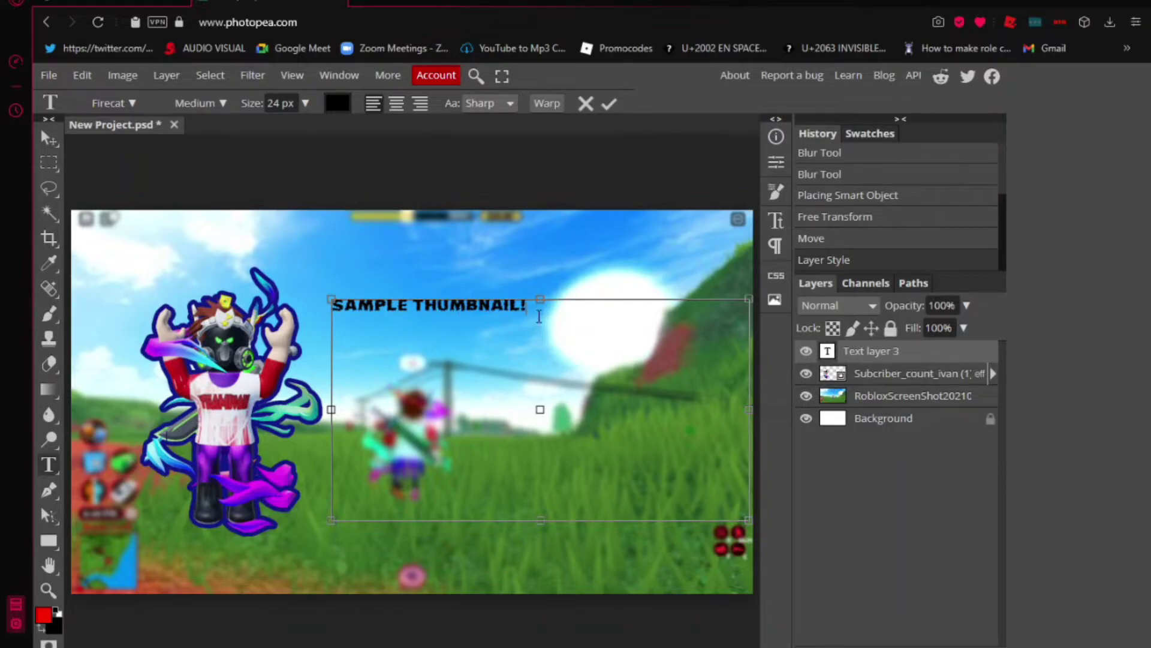
Step: Set the heading to 48 px and move it down toward the middle of the canvas
drag(539, 316, 338, 310)
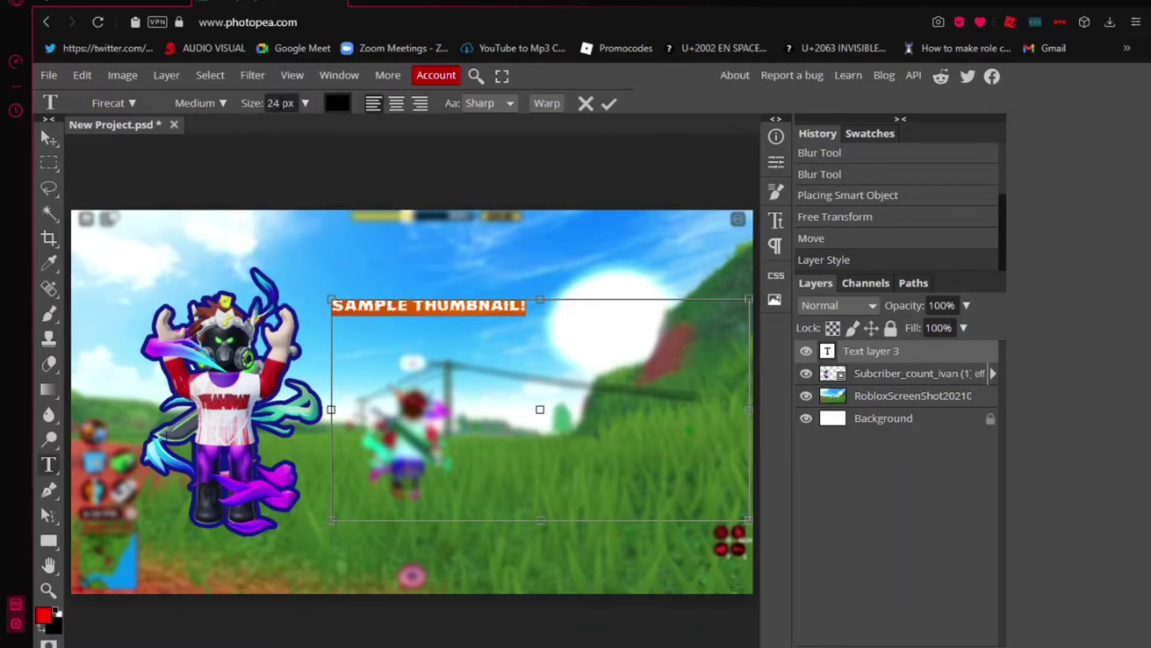
double_click(273, 103)
key(Return)
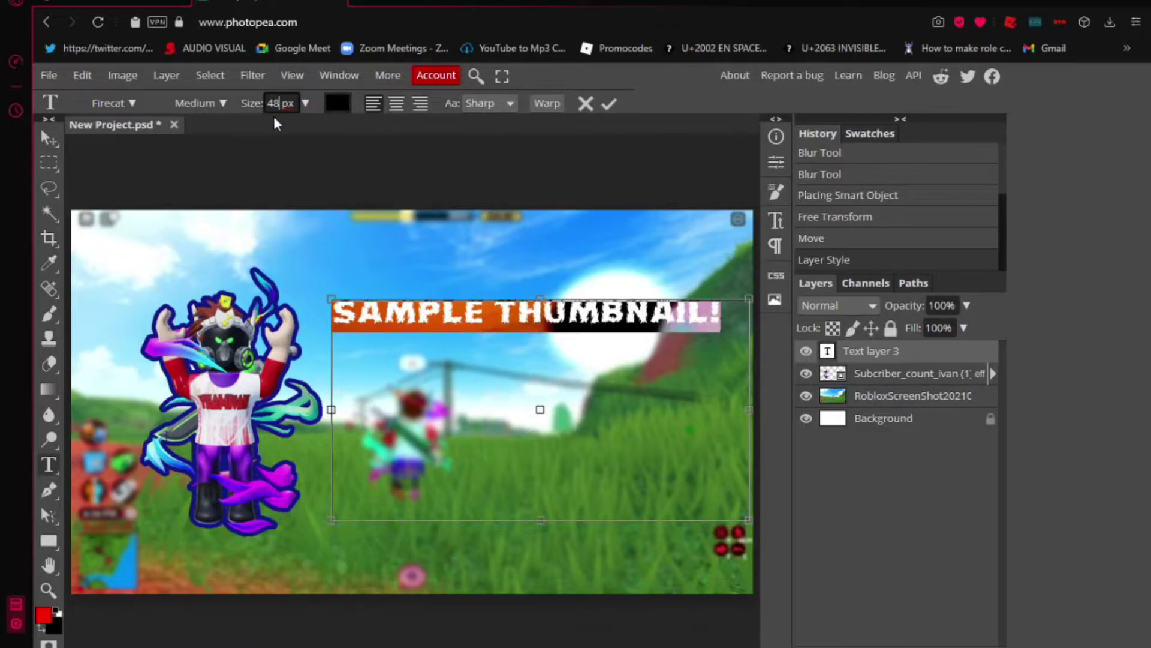
click(54, 142)
drag(532, 312, 546, 410)
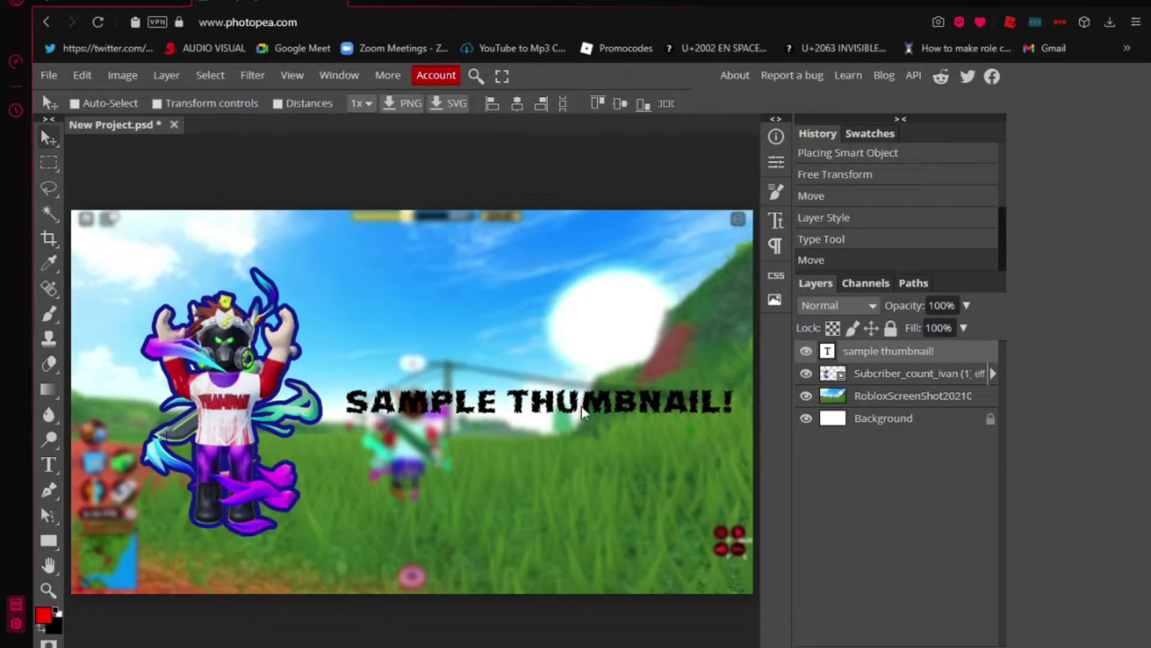
Step: Enable a stroke in the heading layer's Blending Options and set its colour to green
right_click(855, 353)
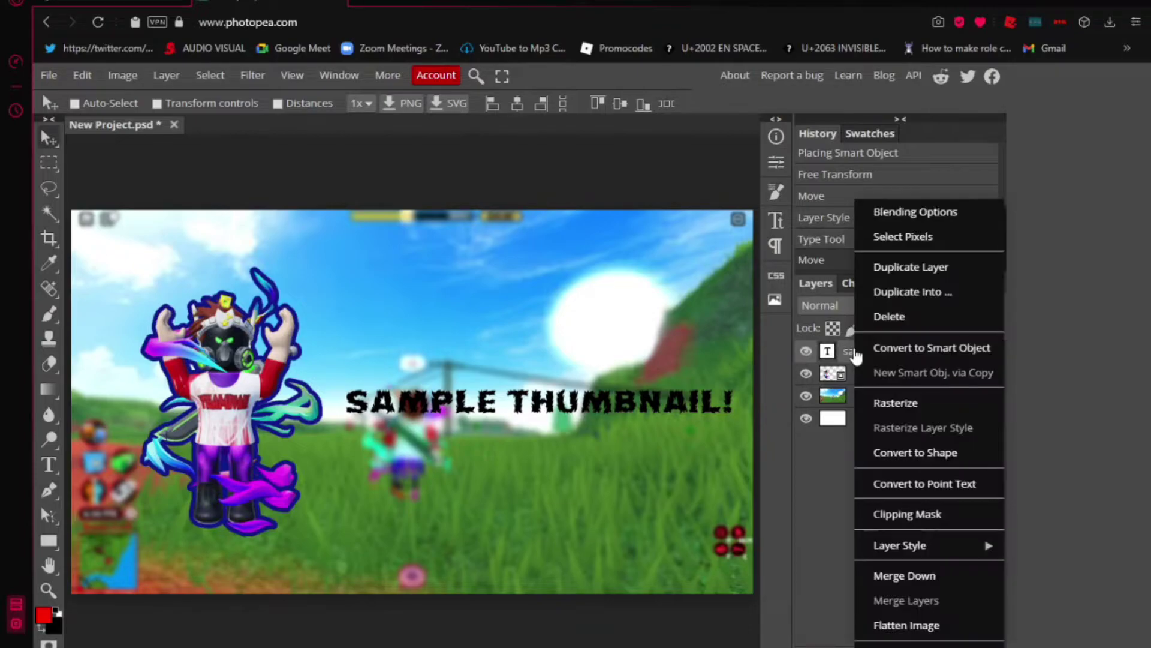
click(907, 220)
click(369, 369)
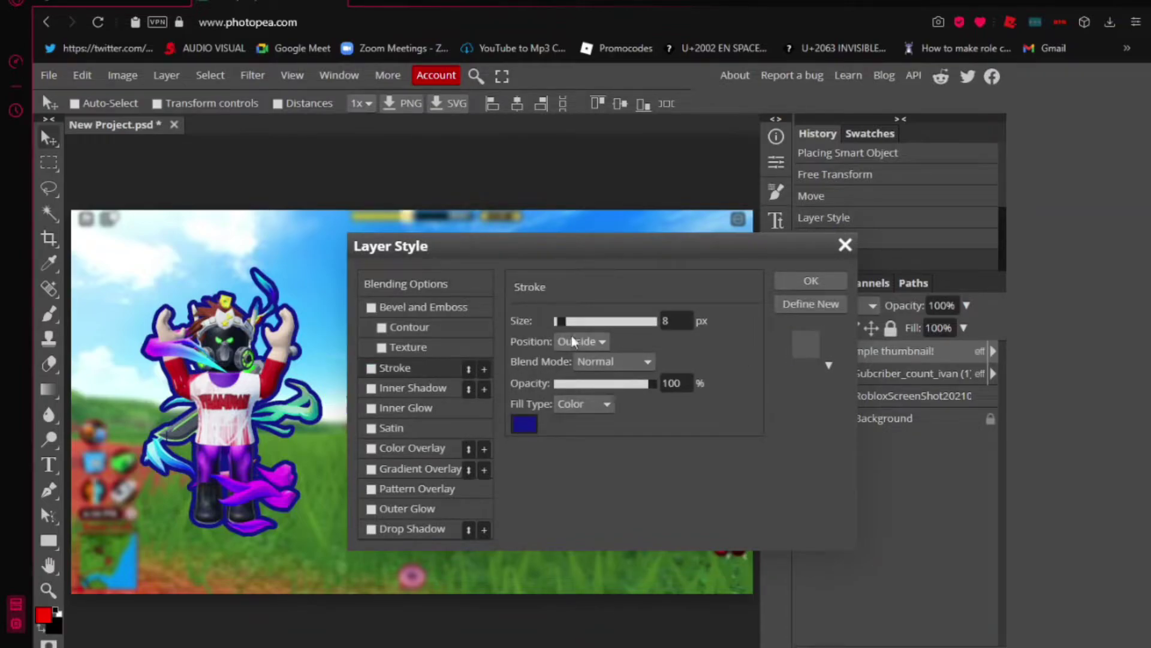
click(524, 423)
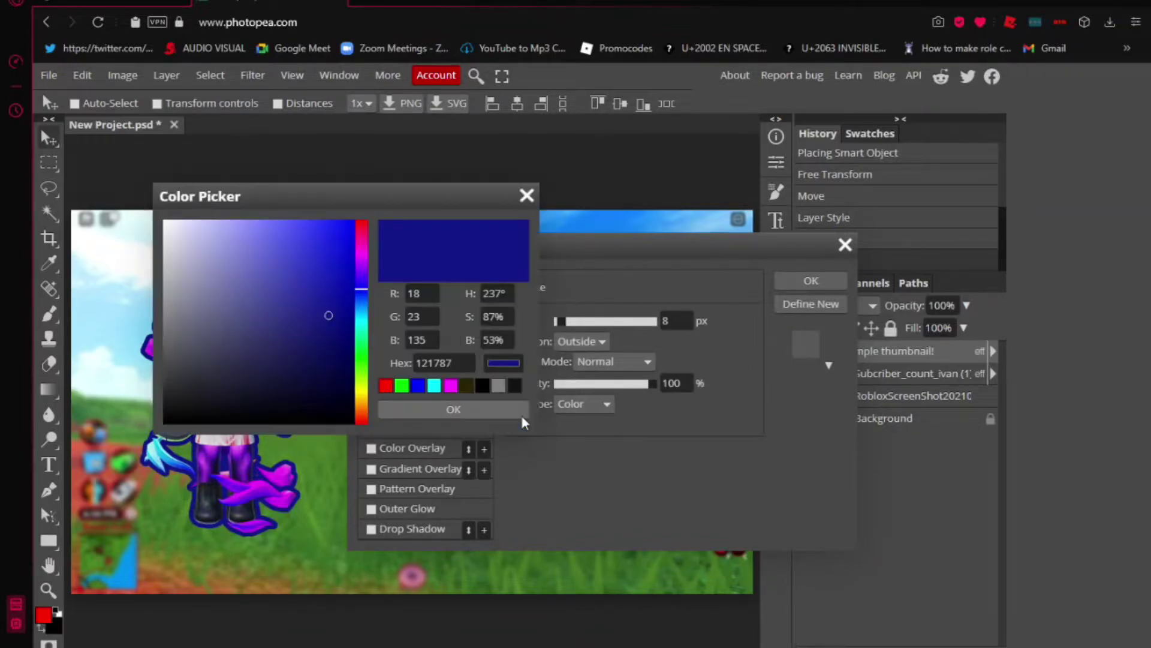
click(361, 352)
click(412, 409)
click(842, 285)
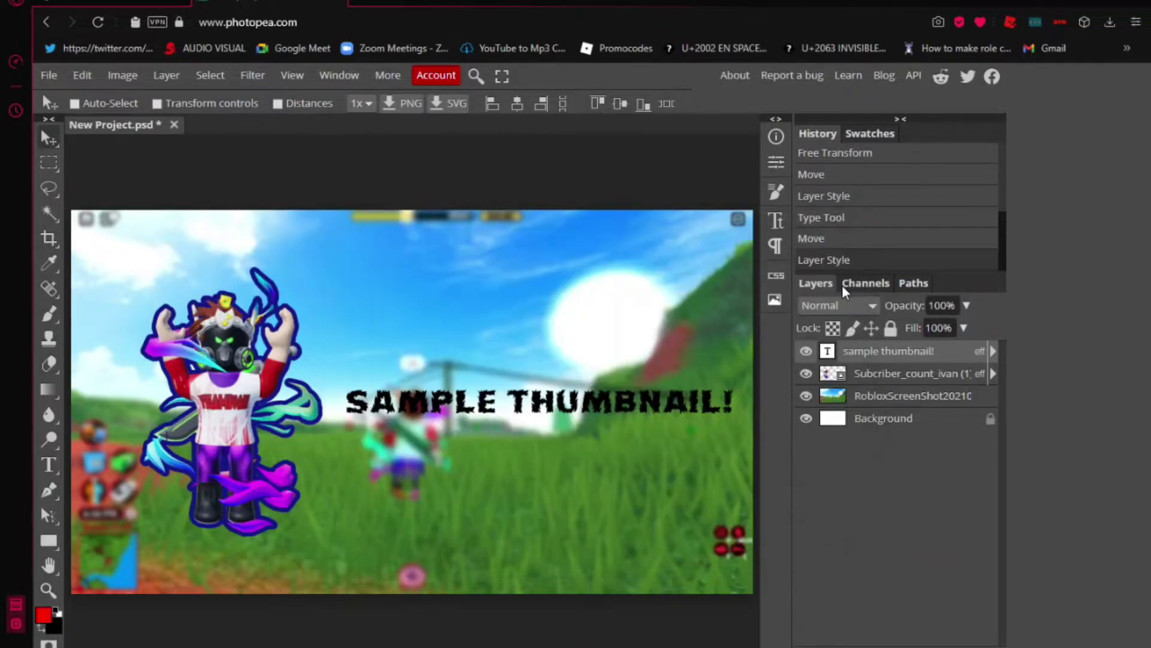
Step: Reopen the heading's layer style and reapply the green (12871b) stroke to the text
right_click(875, 353)
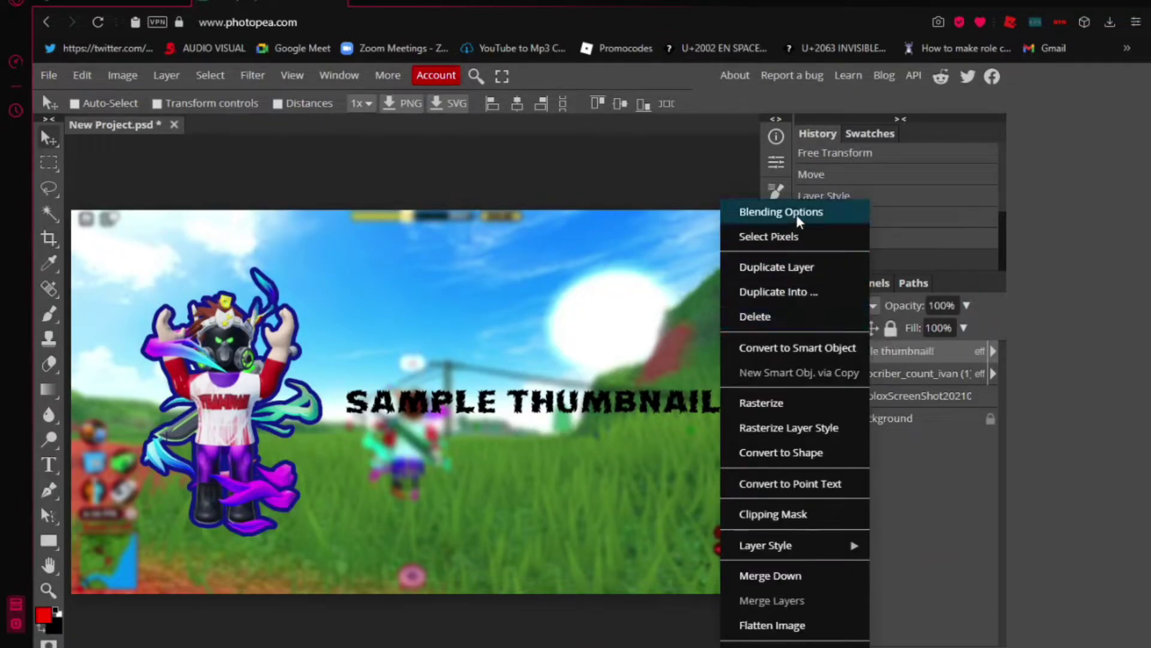
click(796, 215)
click(376, 370)
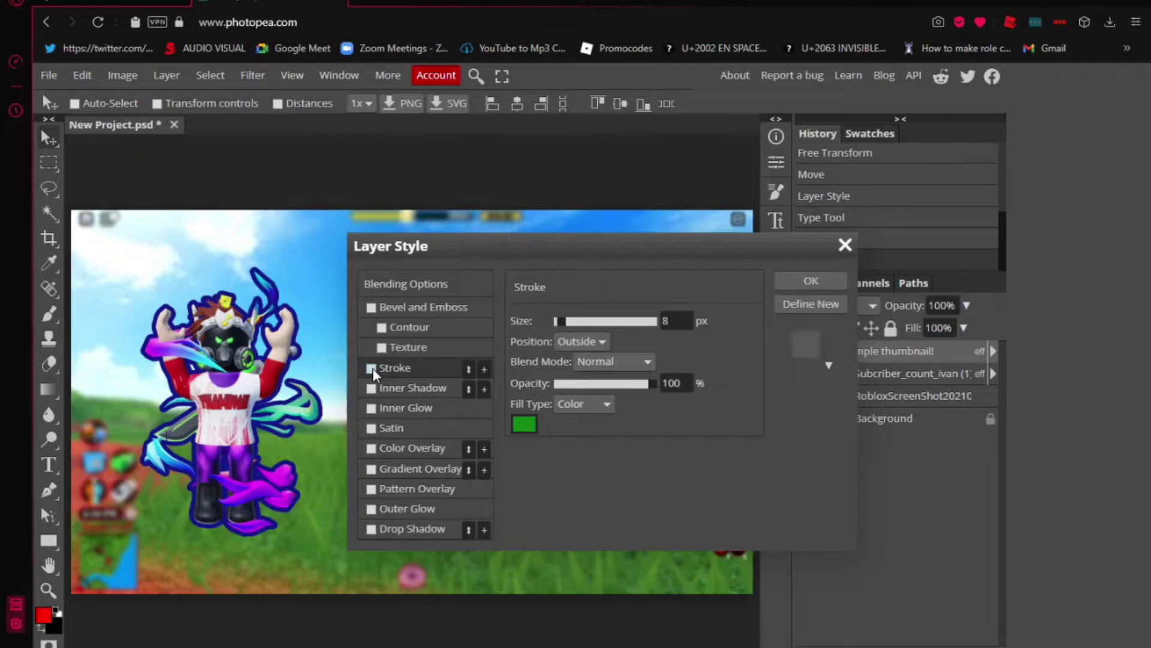
mouse_move(563, 246)
mouse_down()
mouse_move(1008, 229)
mouse_move(629, 473)
mouse_move(520, 441)
mouse_move(536, 356)
mouse_move(538, 220)
mouse_up()
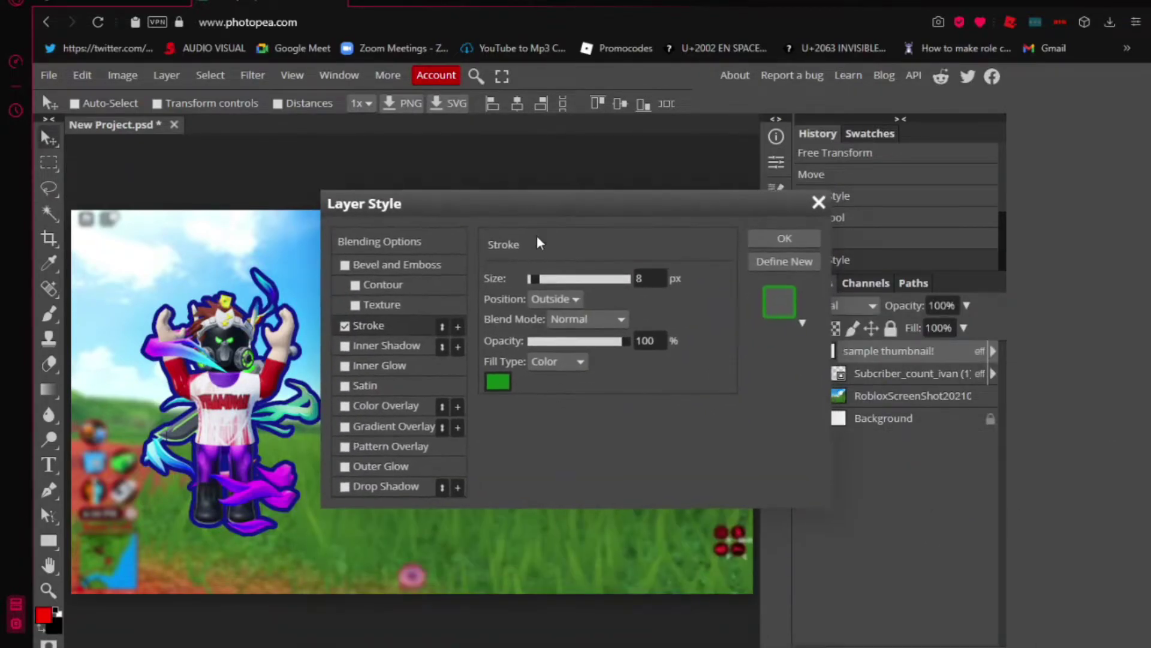
click(508, 389)
click(362, 354)
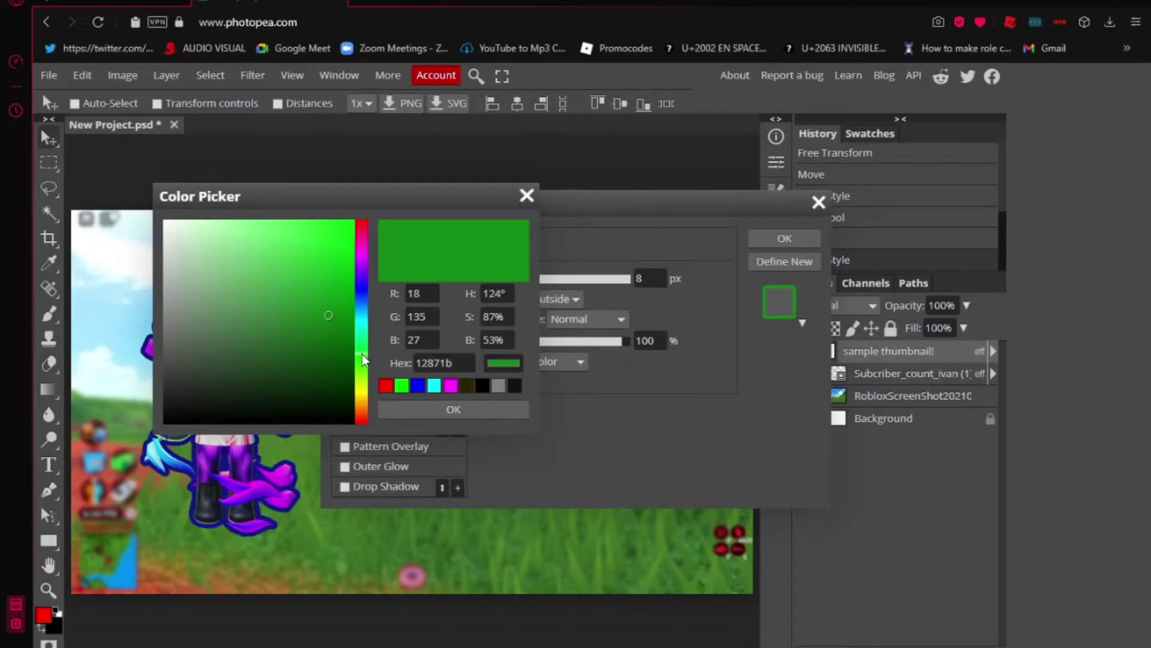
click(451, 409)
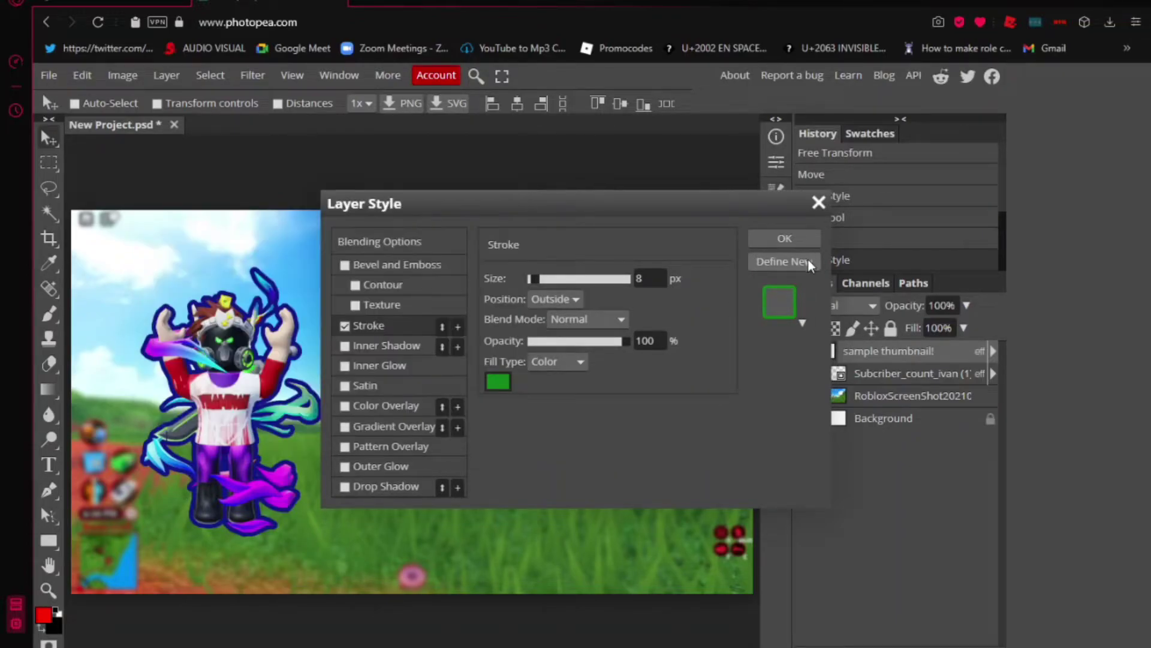
click(780, 238)
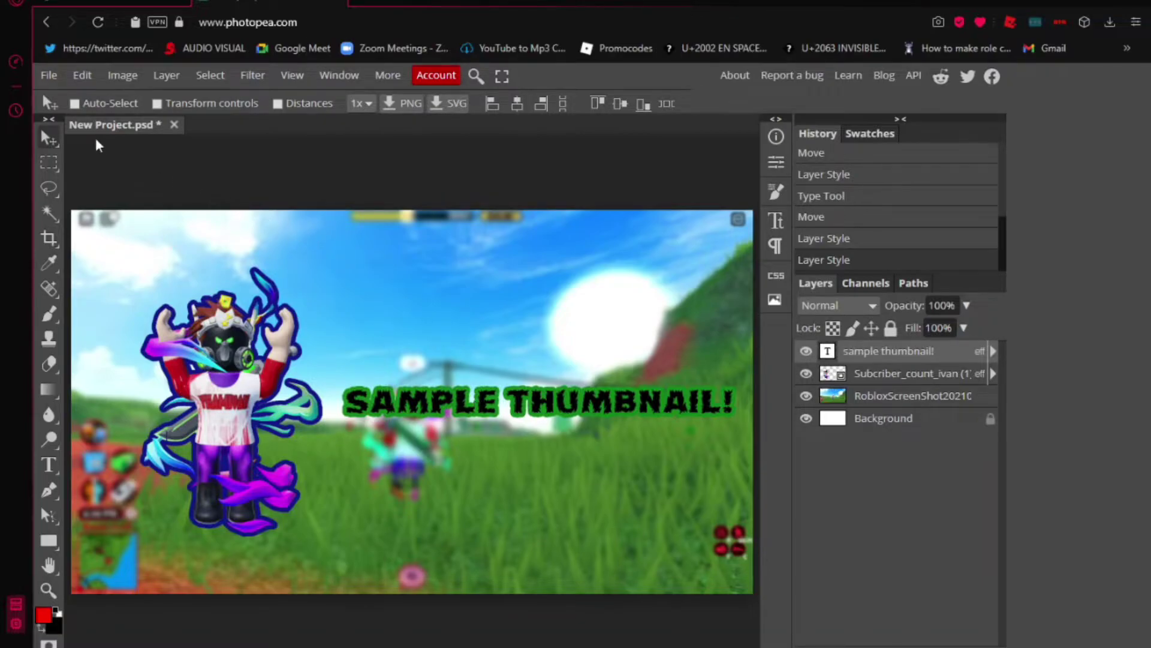
click(49, 75)
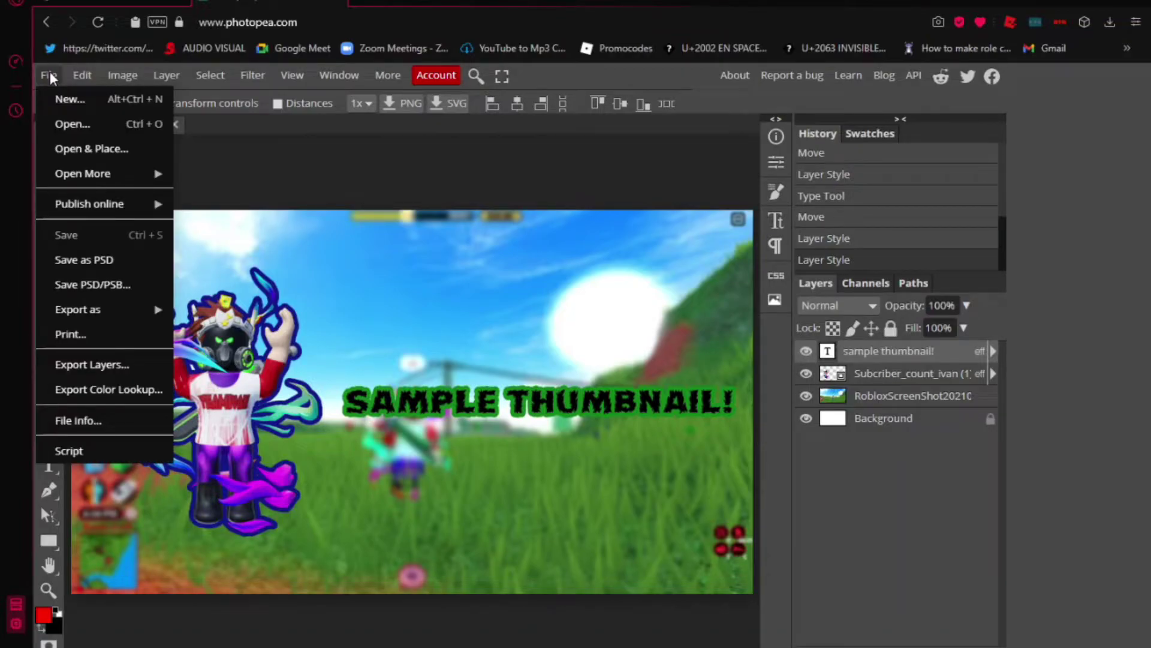
mouse_move(78, 315)
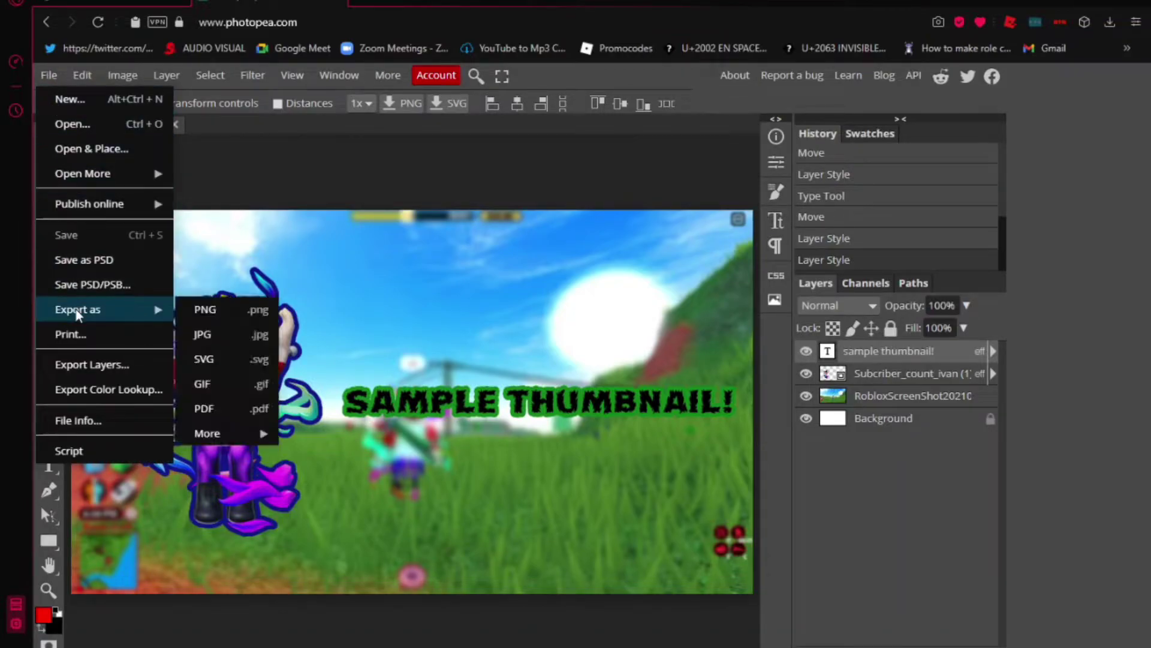
click(226, 310)
scroll(420, 399, down, 2)
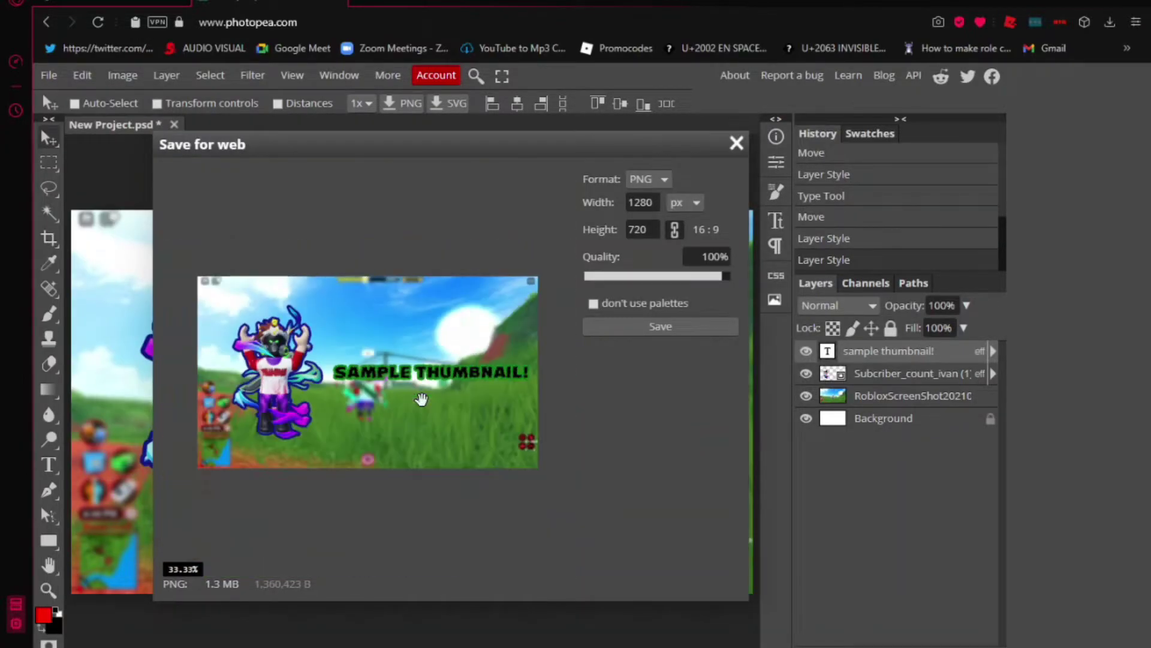
scroll(421, 398, down, 1)
scroll(421, 399, up, 1)
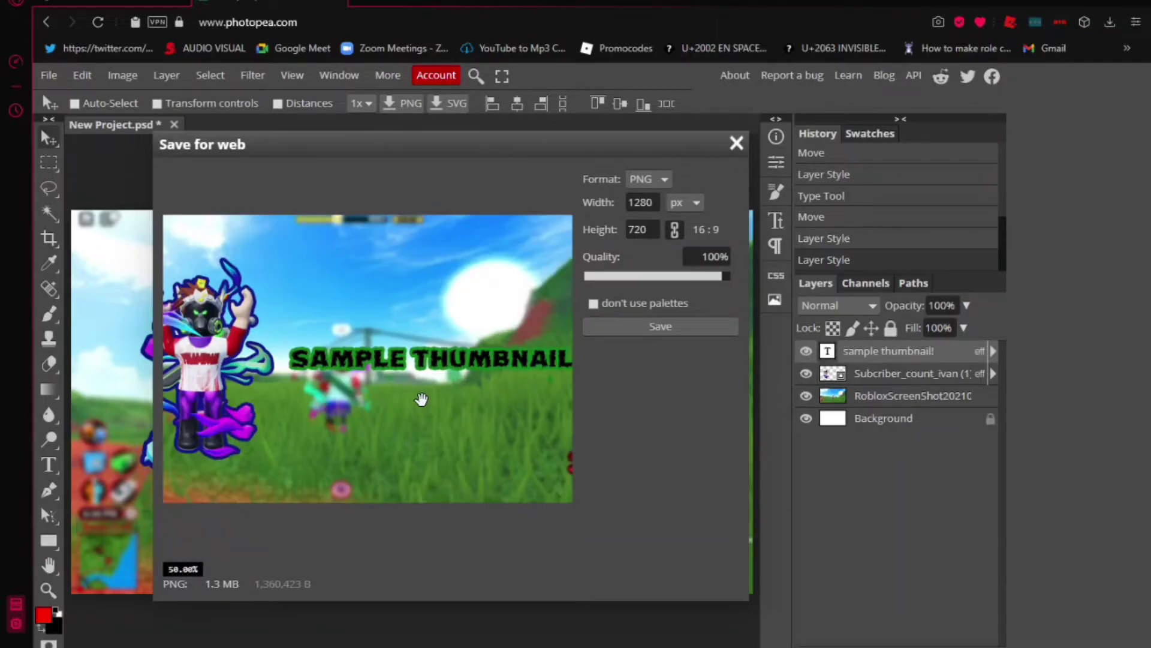
scroll(421, 399, down, 1)
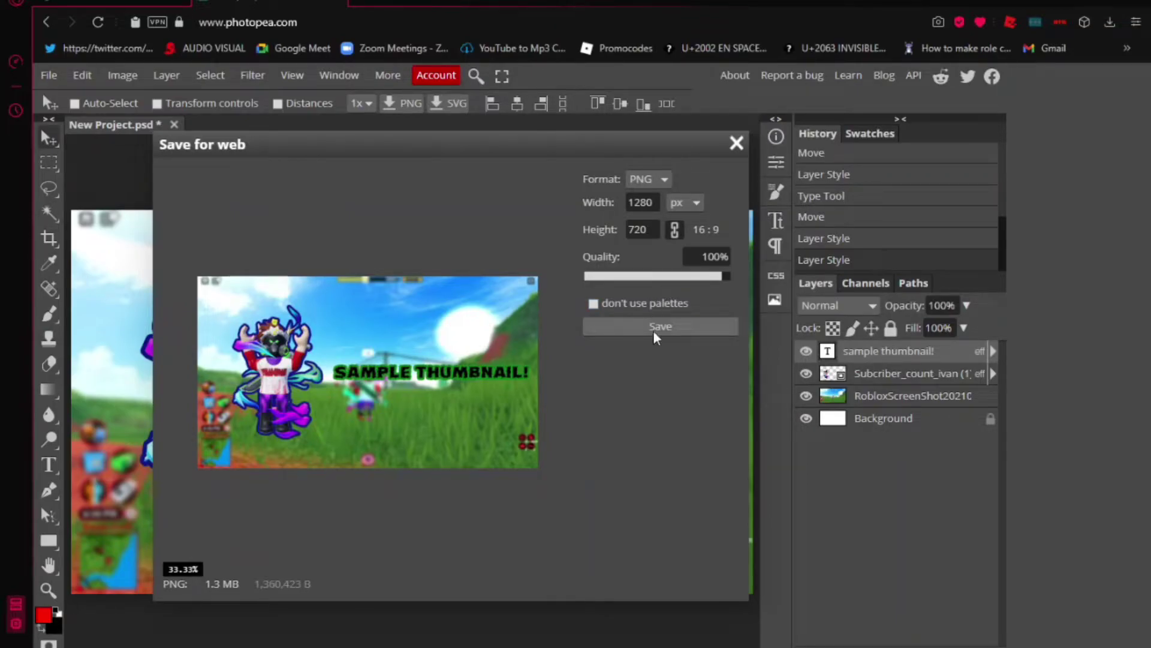
drag(447, 148, 504, 153)
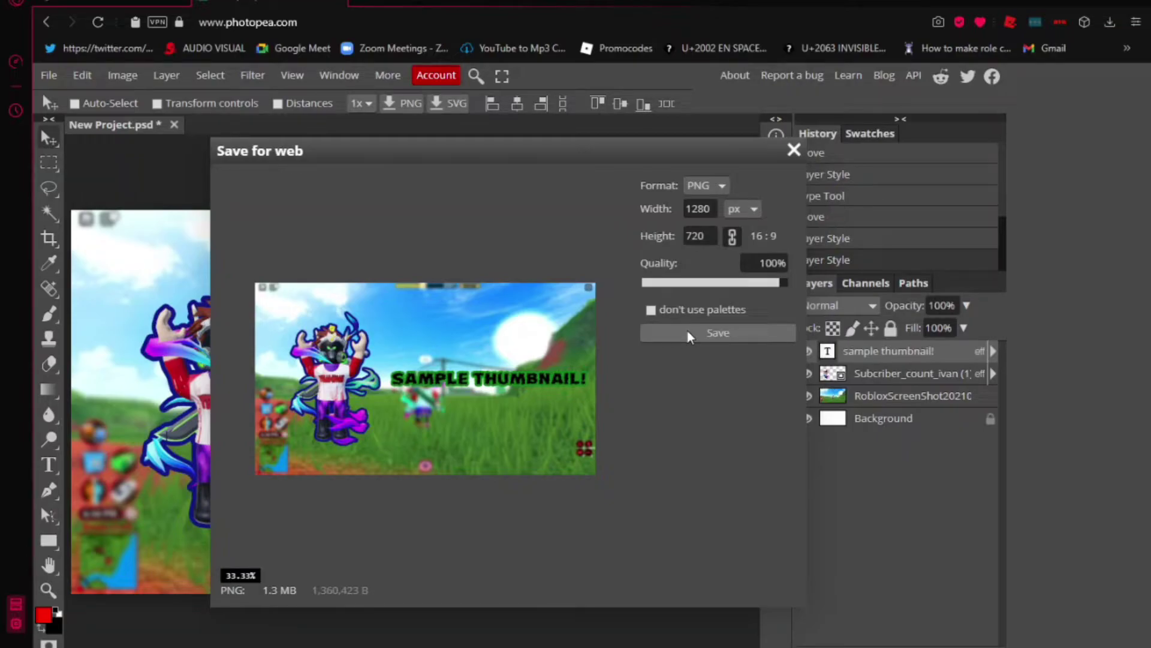
click(794, 151)
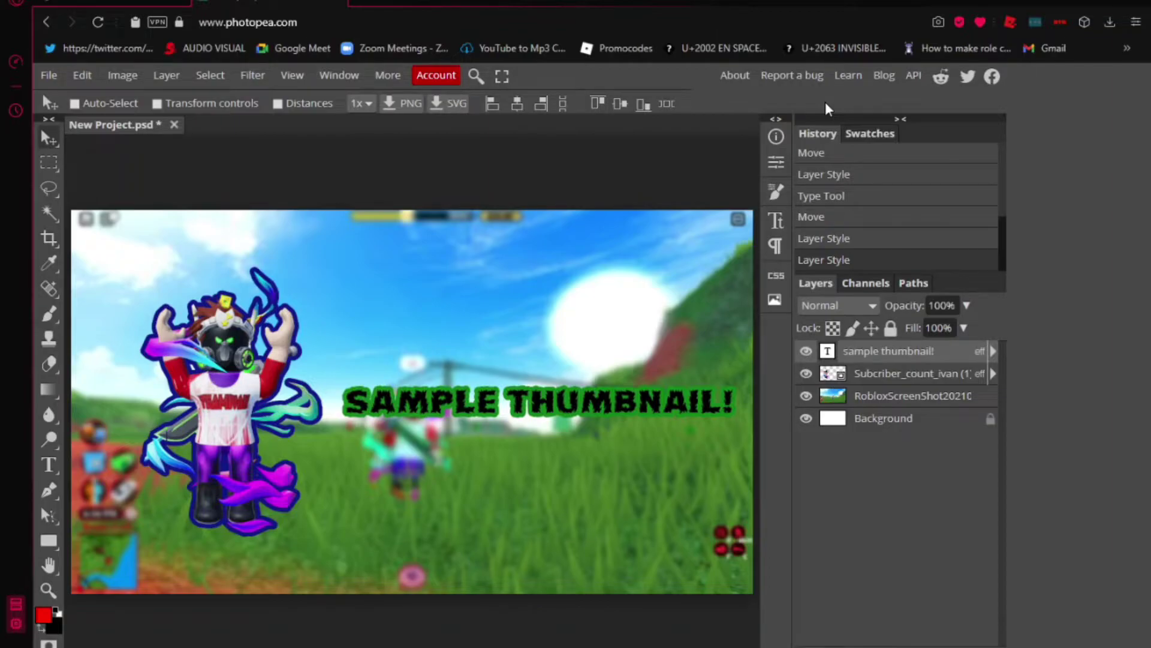
Step: Open the Downloads folder in File Explorer and inspect Thumbnail8
key(super+e)
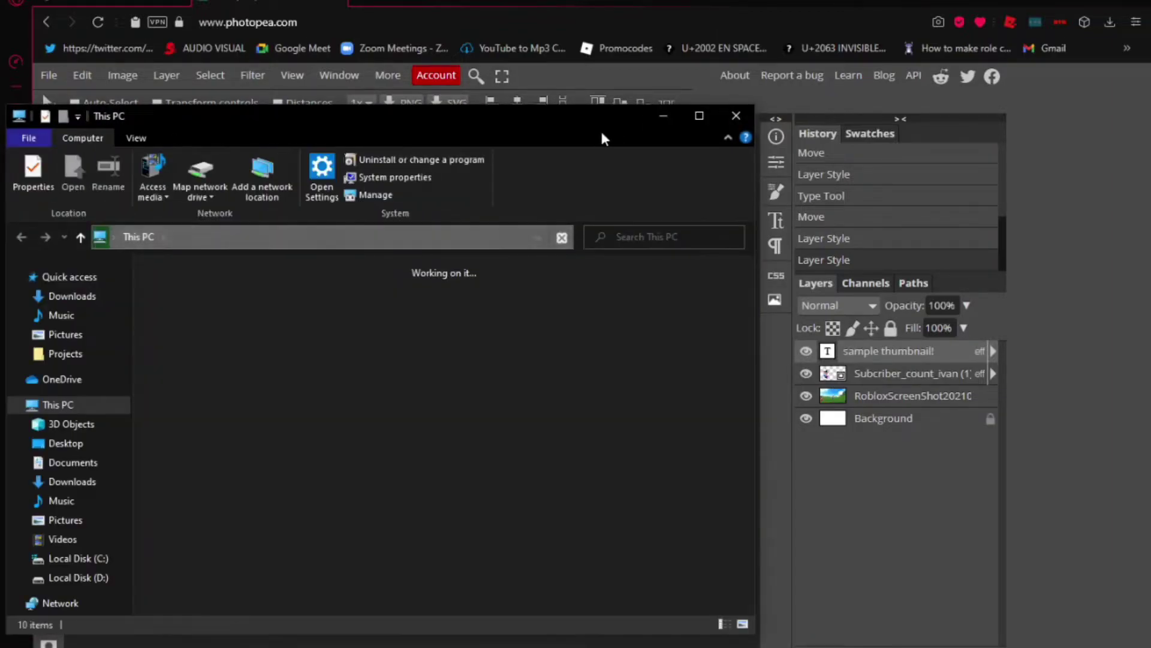
drag(579, 124, 850, 92)
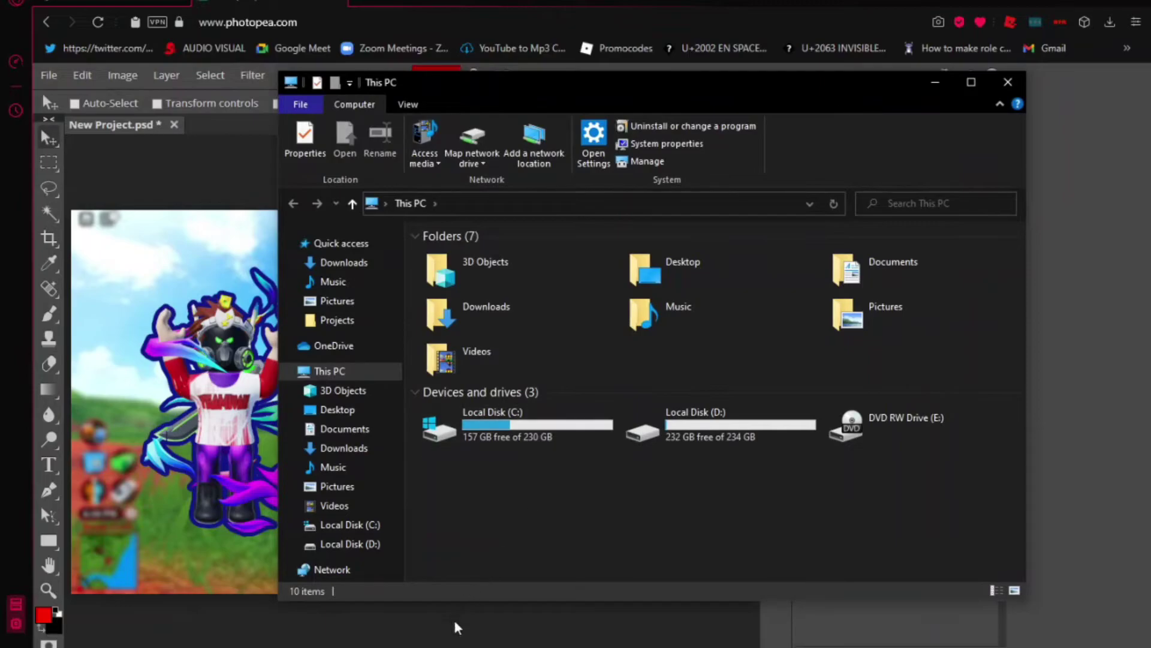
click(382, 268)
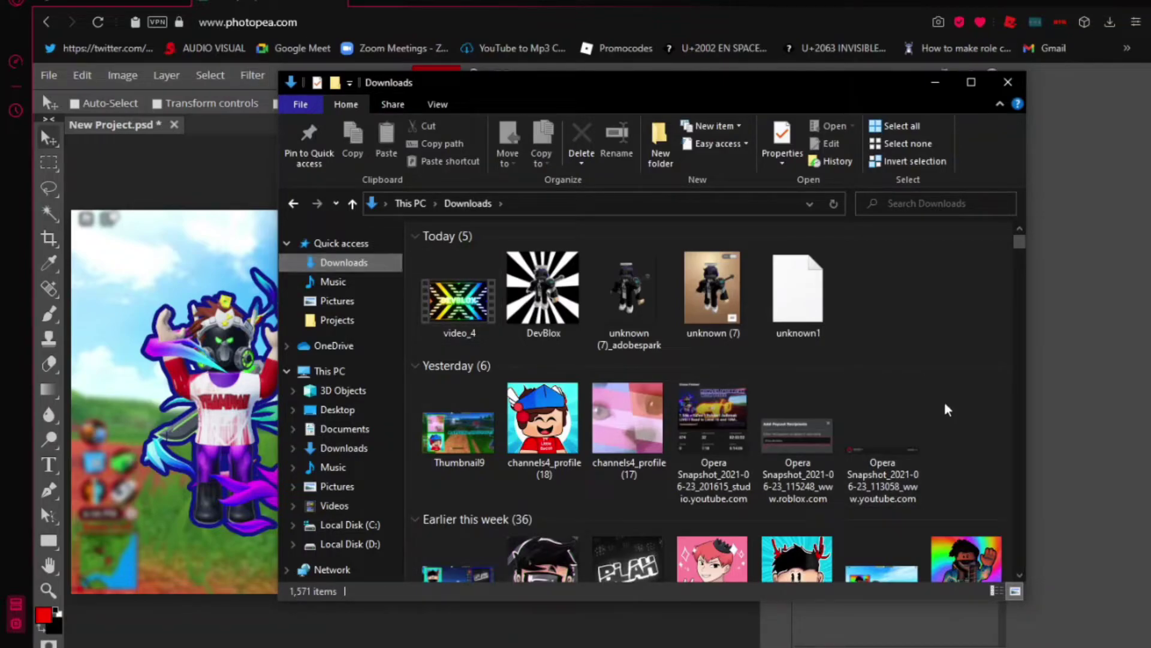
scroll(984, 413, down, 5)
scroll(924, 426, up, 1)
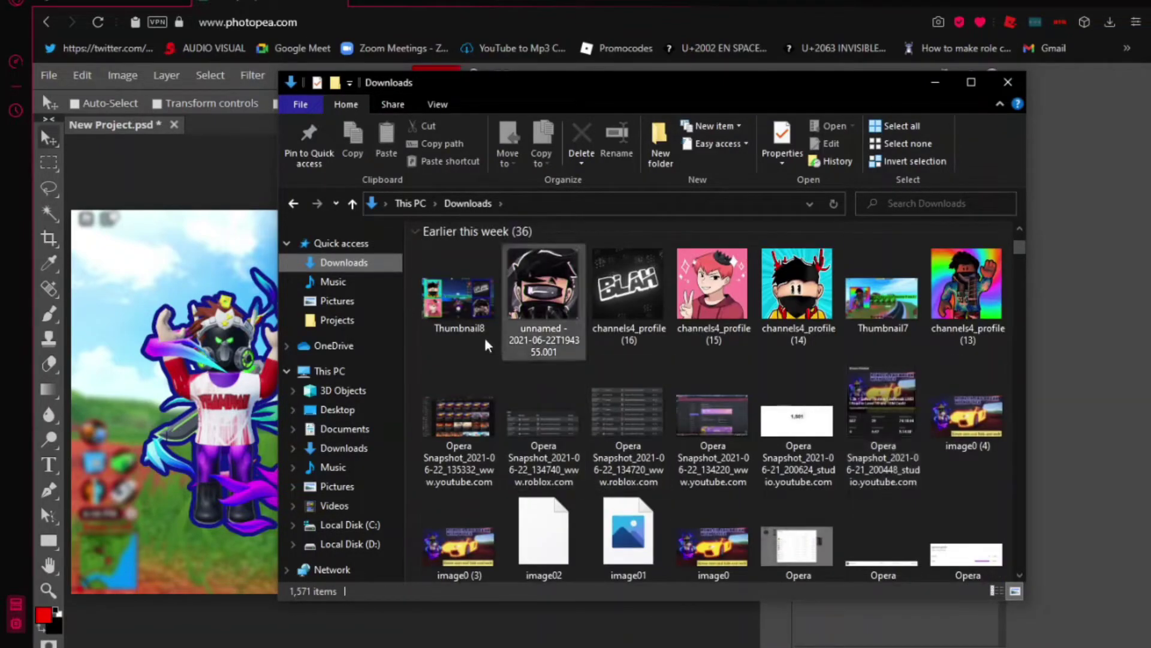
click(466, 293)
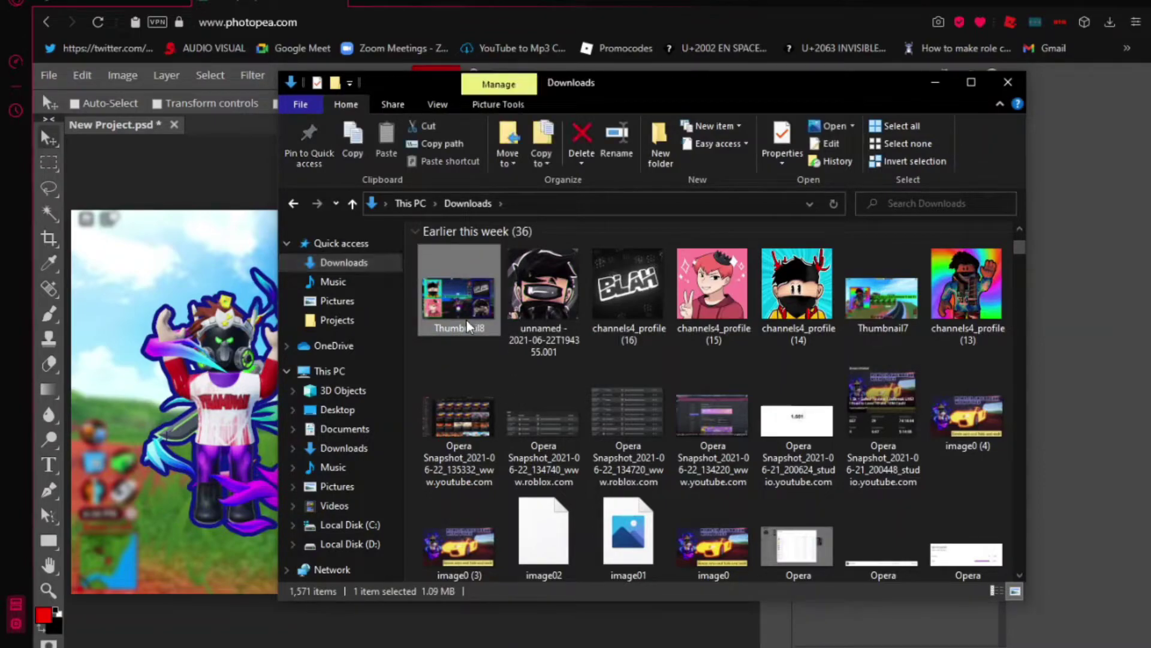
click(470, 358)
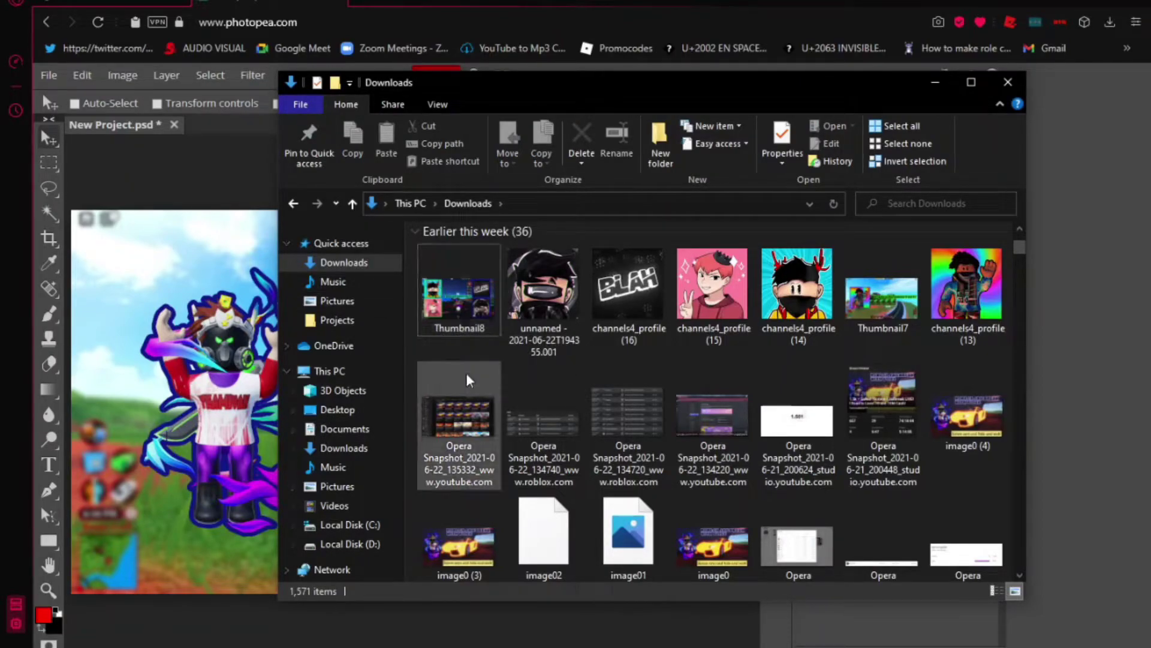
Step: Browse the Downloads thumbnails, inspect Thumbnail9, then close the Explorer window
scroll(464, 360, up, 4)
scroll(463, 360, down, 5)
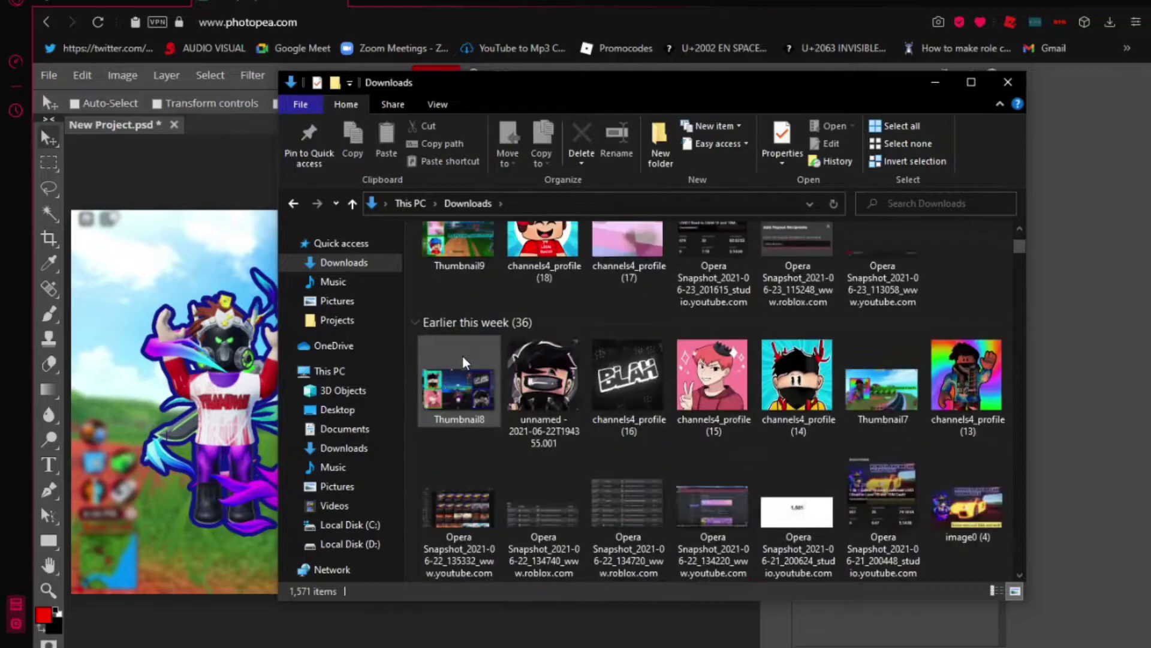
scroll(464, 360, up, 5)
scroll(462, 454, down, 3)
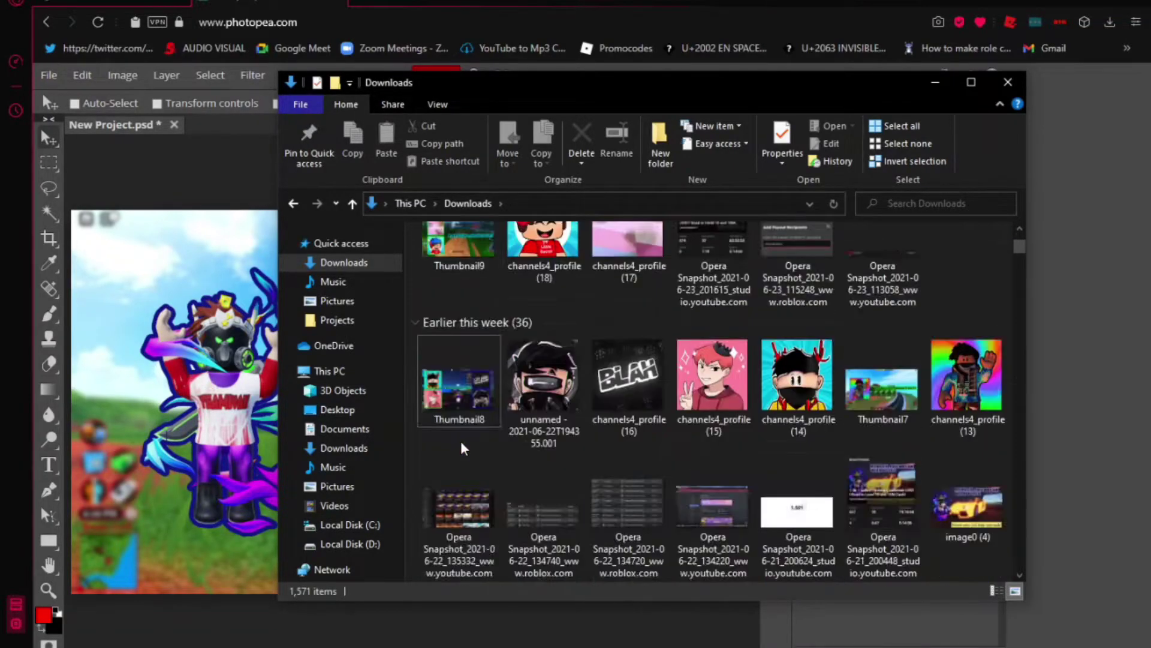
scroll(463, 444, up, 3)
scroll(466, 532, down, 3)
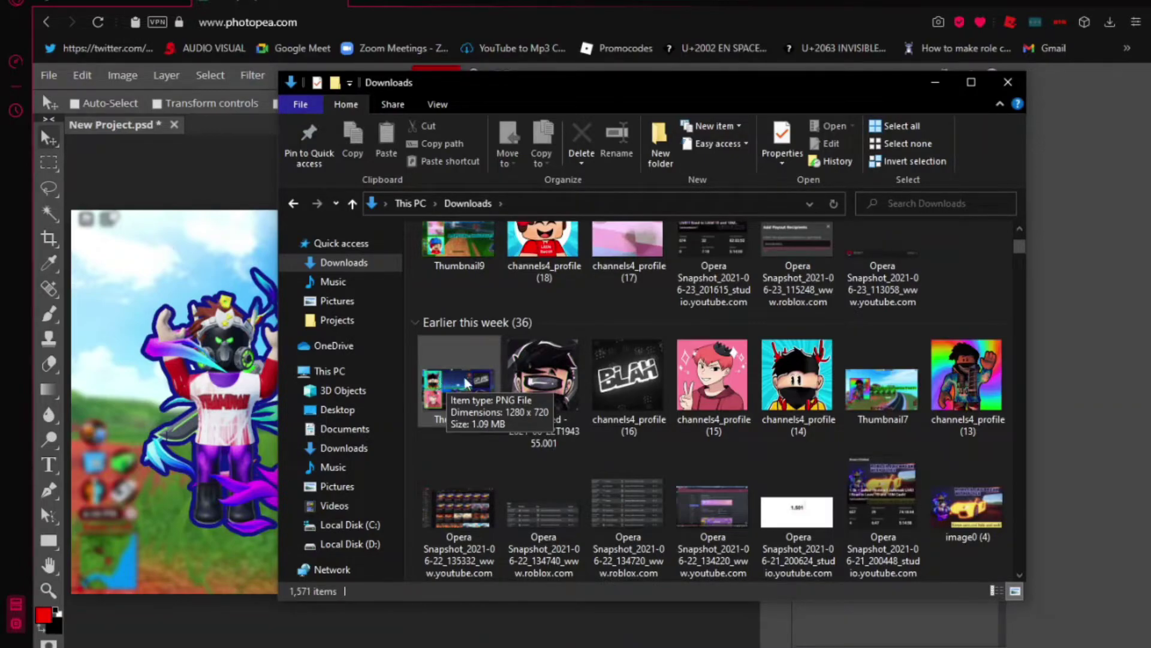
scroll(674, 420, down, 10)
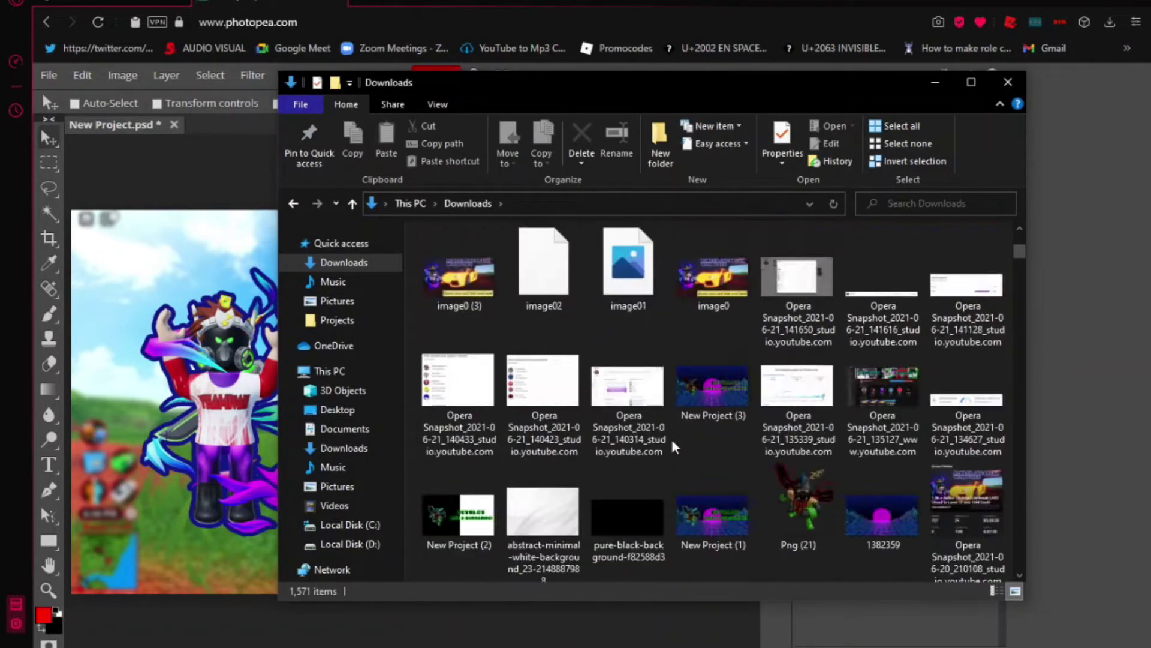
scroll(673, 447, up, 5)
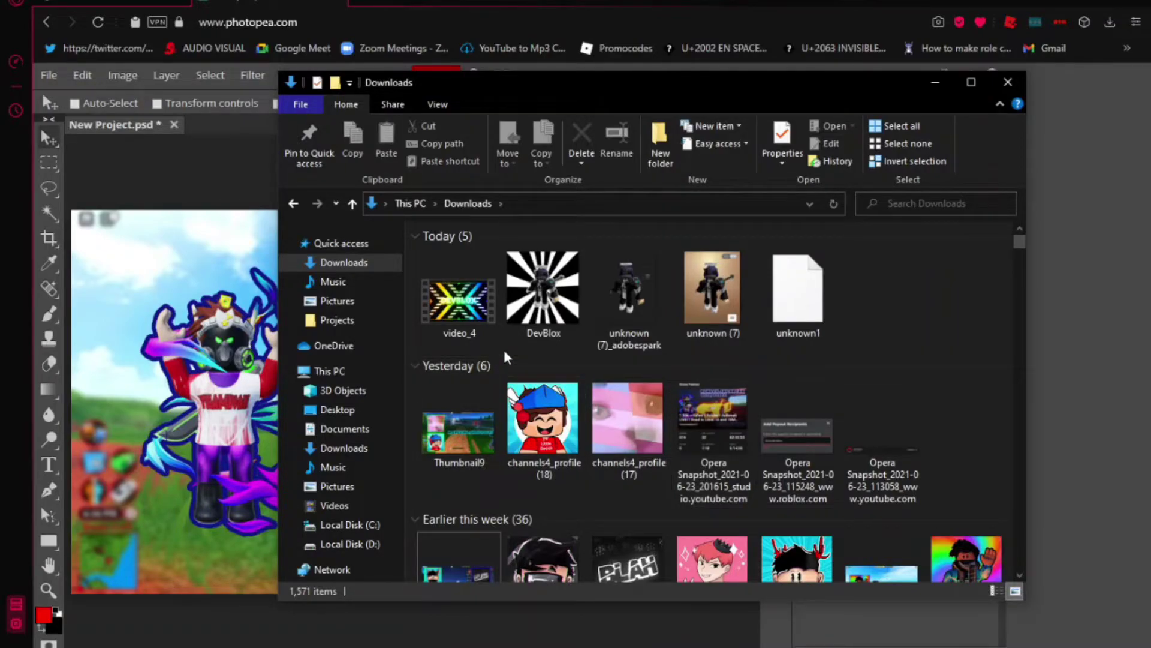
scroll(507, 358, down, 8)
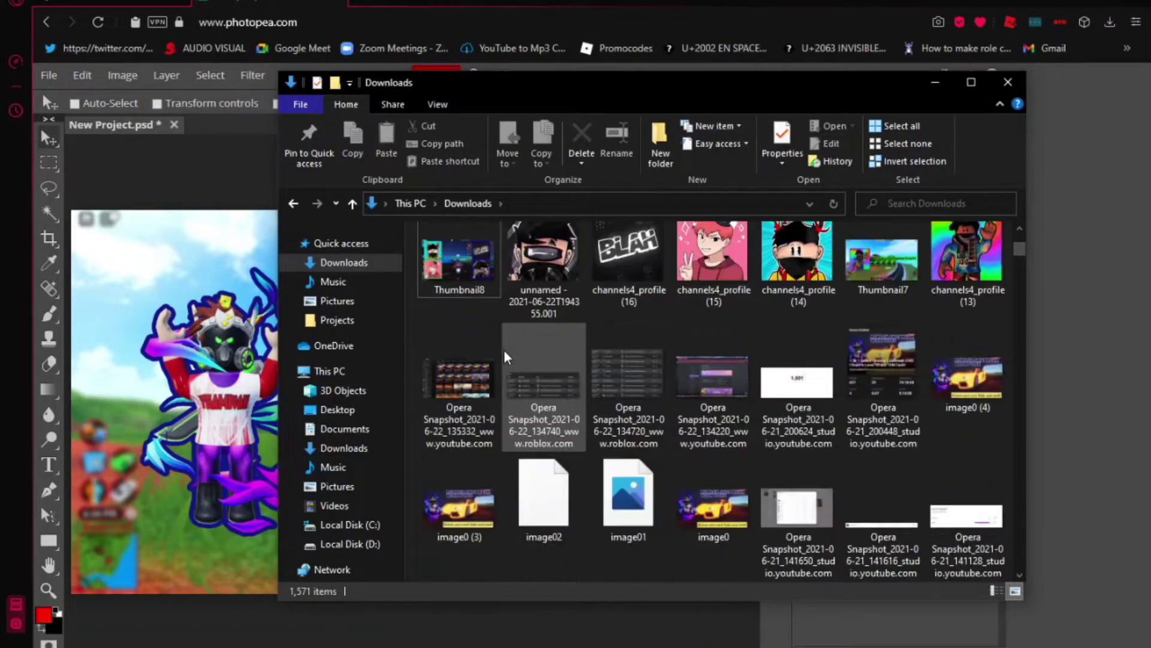
scroll(480, 348, up, 1)
scroll(460, 341, up, 5)
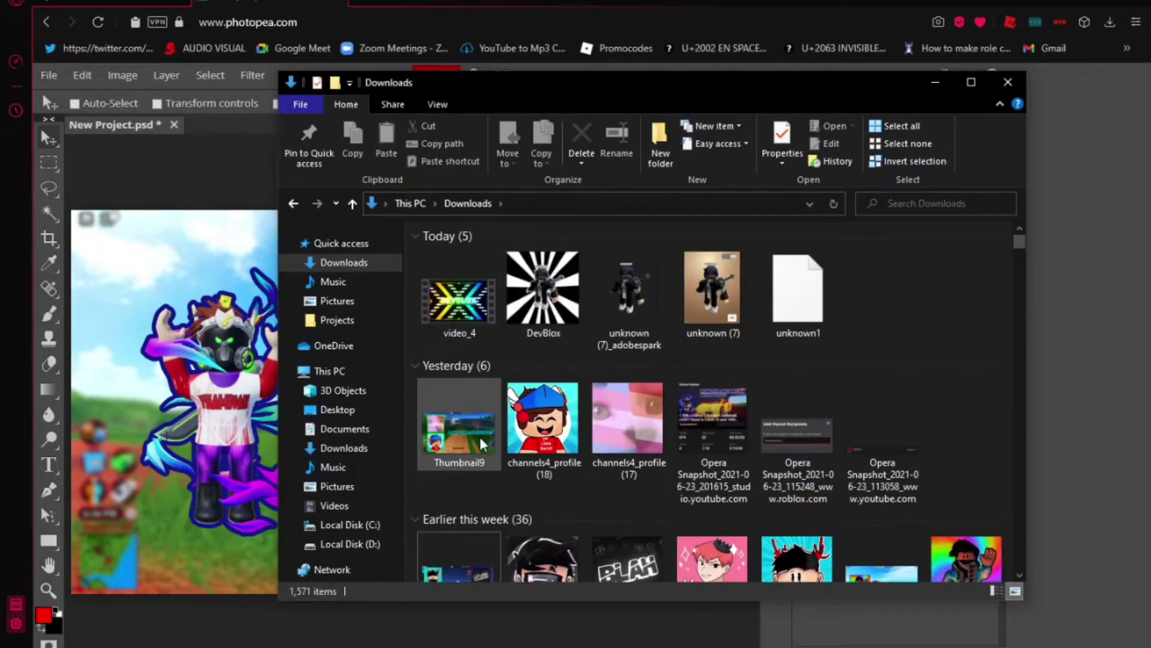
click(482, 442)
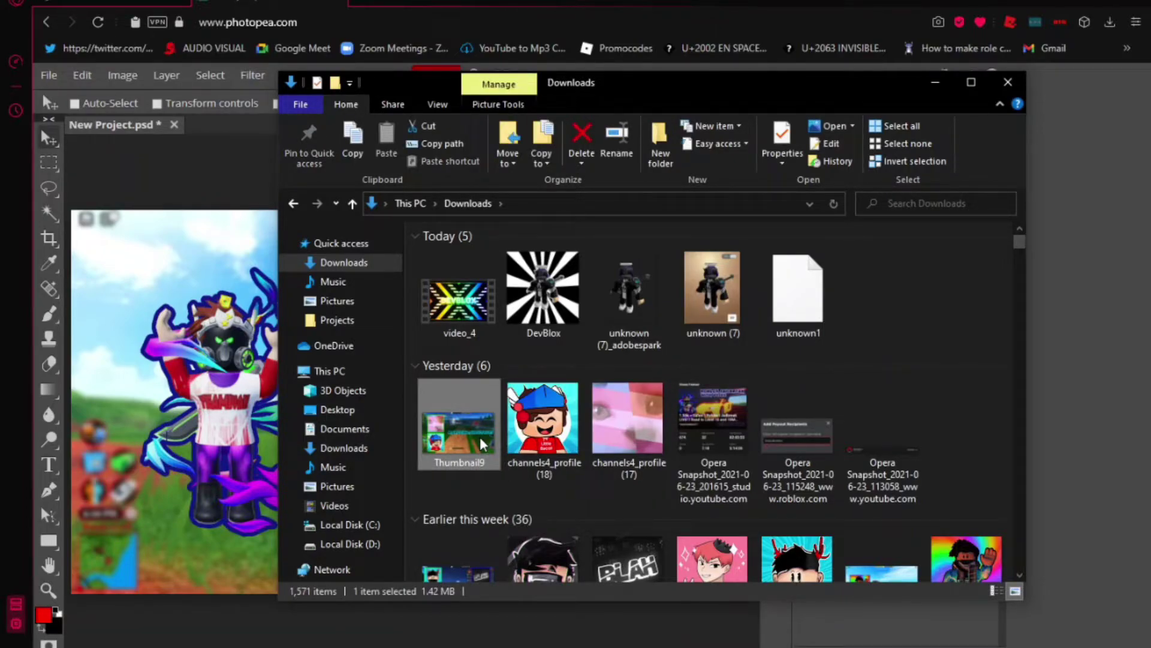
click(476, 493)
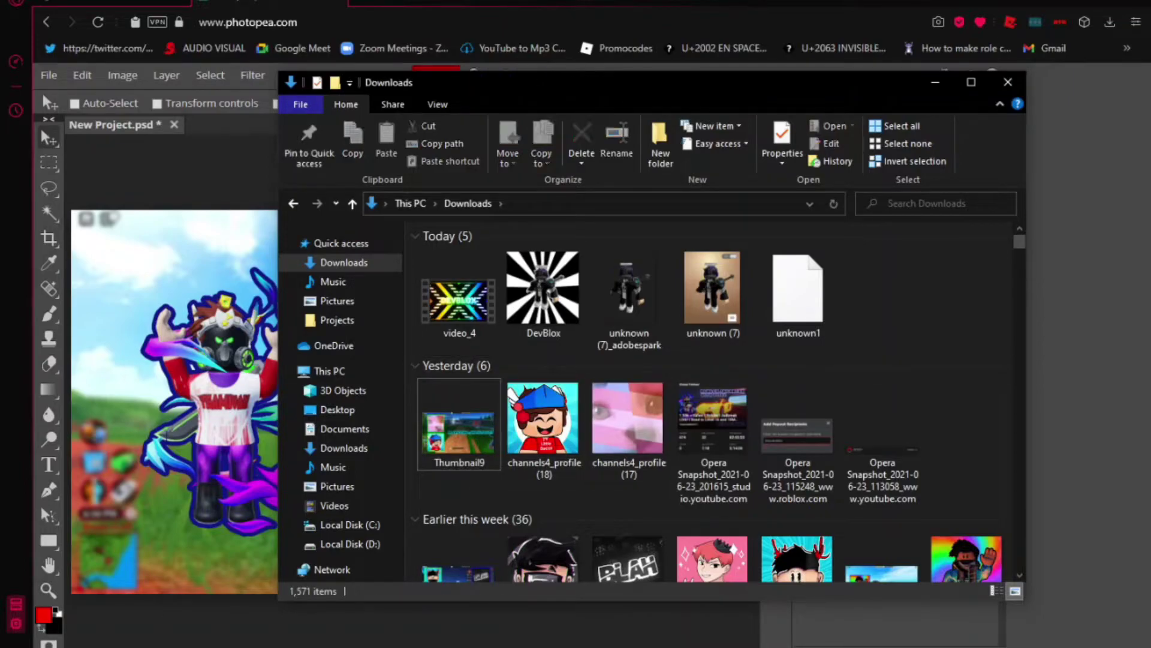
click(1008, 83)
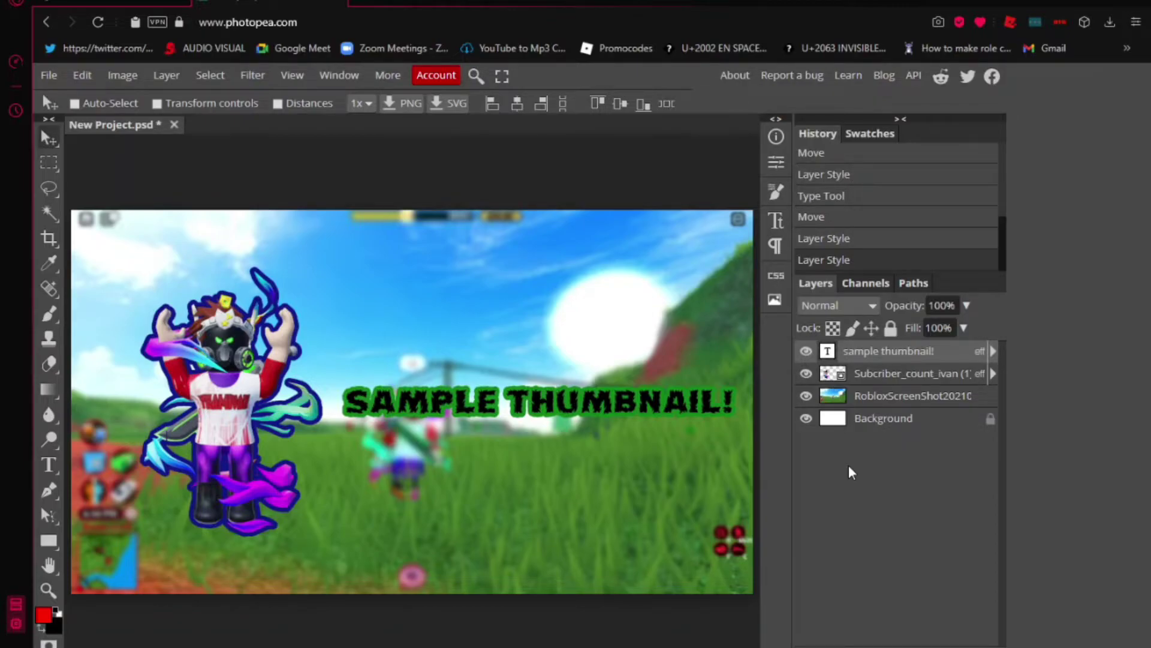
Step: Bring the OBS Studio window in front of Photopea from the taskbar
click(384, 643)
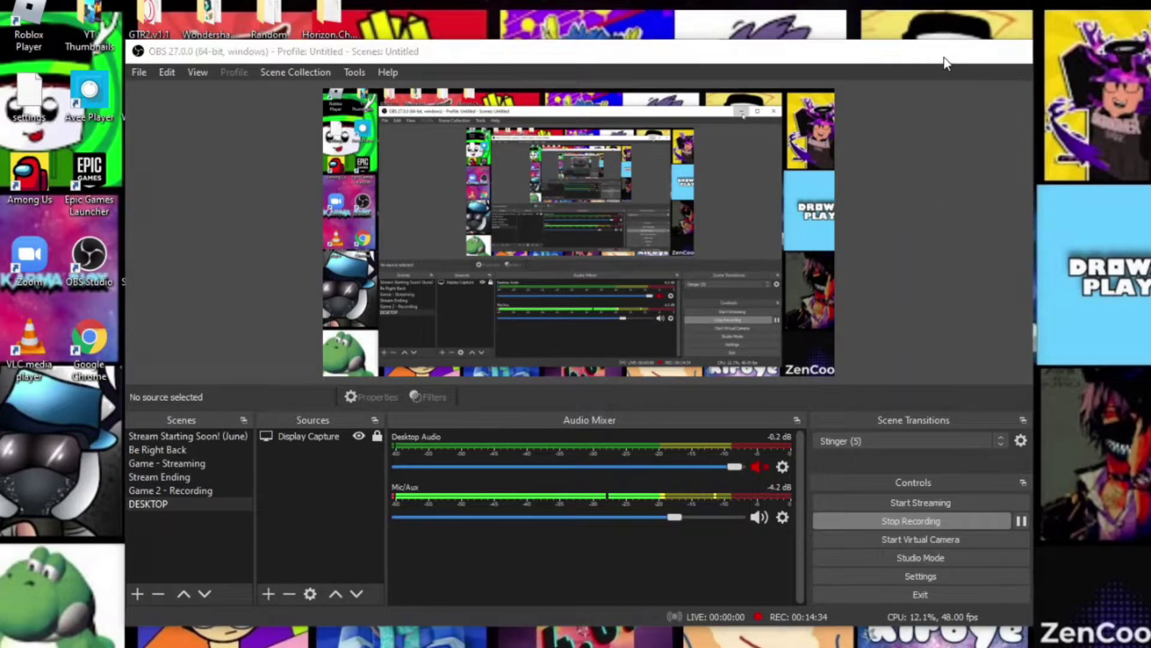
Step: Minimize OBS Studio to reveal the Filmora launcher with its recent projects
click(941, 52)
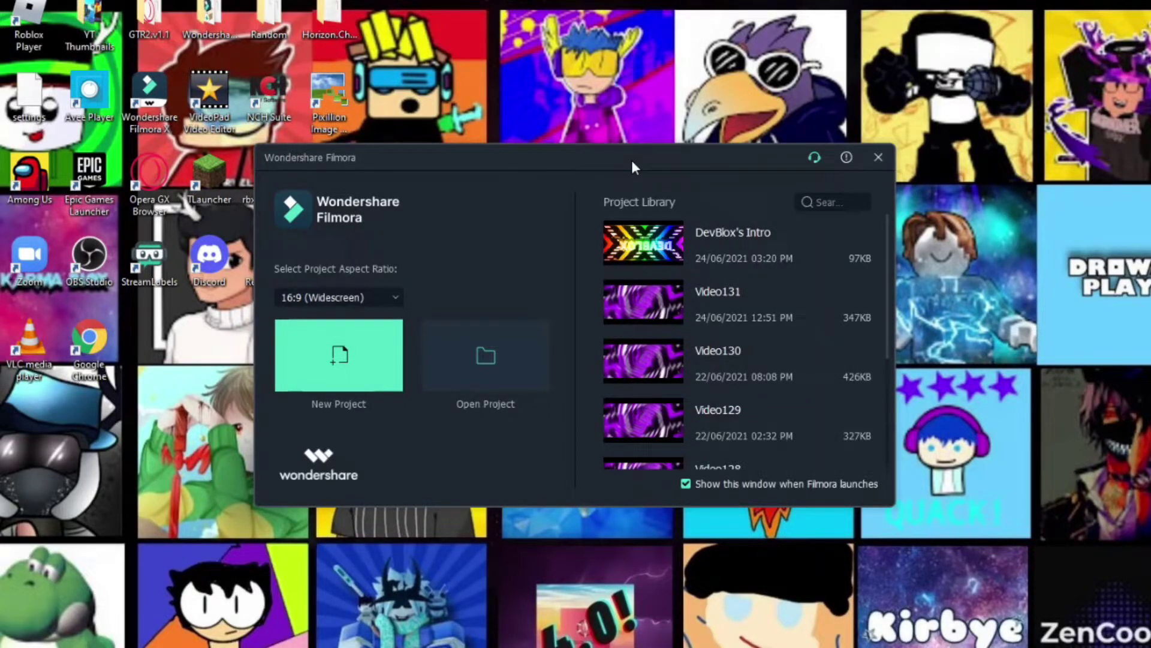
Step: Create a new 16:9 (Widescreen) project from the Filmora launcher
mouse_move(631, 160)
mouse_down()
mouse_move(647, 207)
mouse_move(625, 170)
mouse_move(635, 157)
mouse_move(619, 167)
mouse_move(628, 155)
mouse_up()
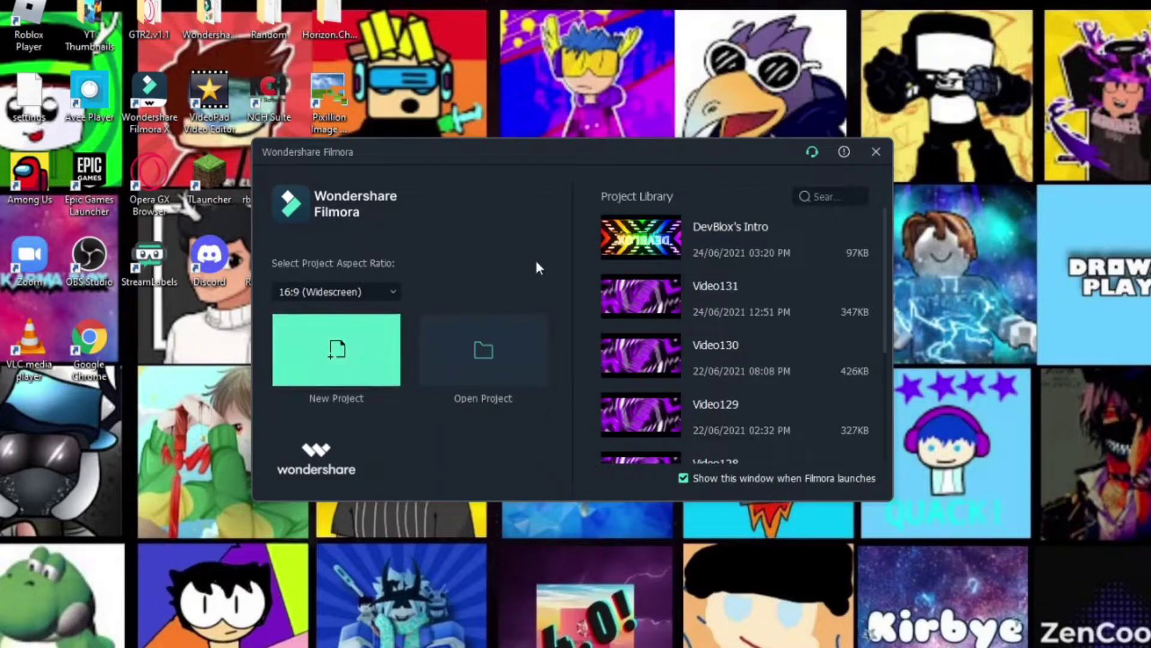
click(340, 350)
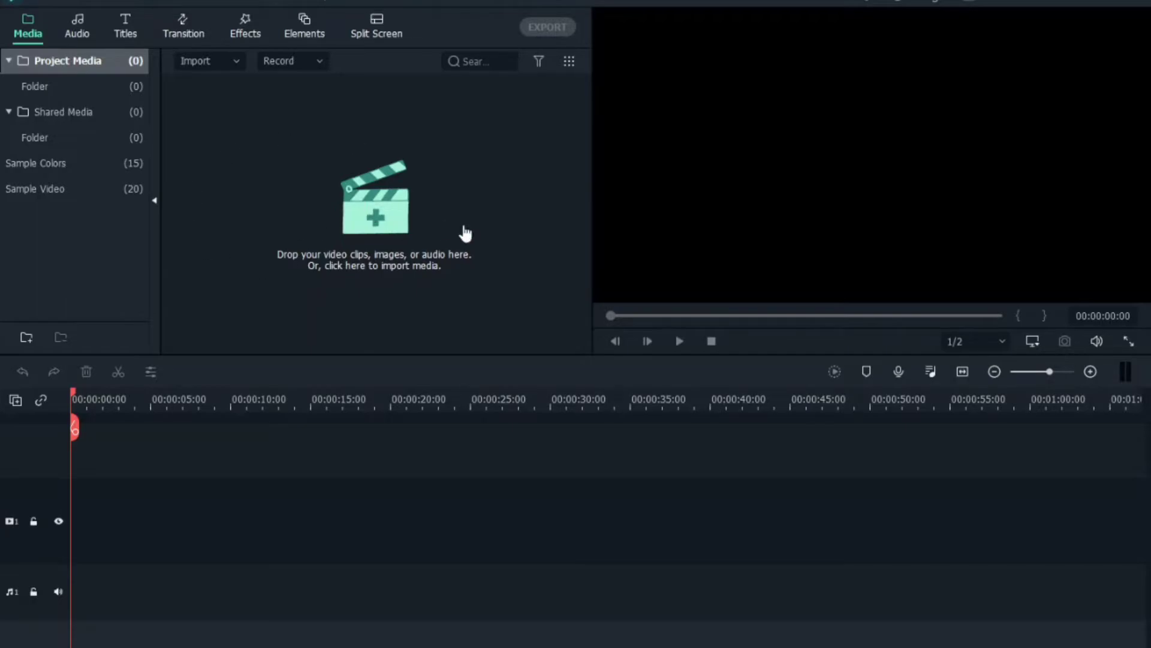
click(400, 228)
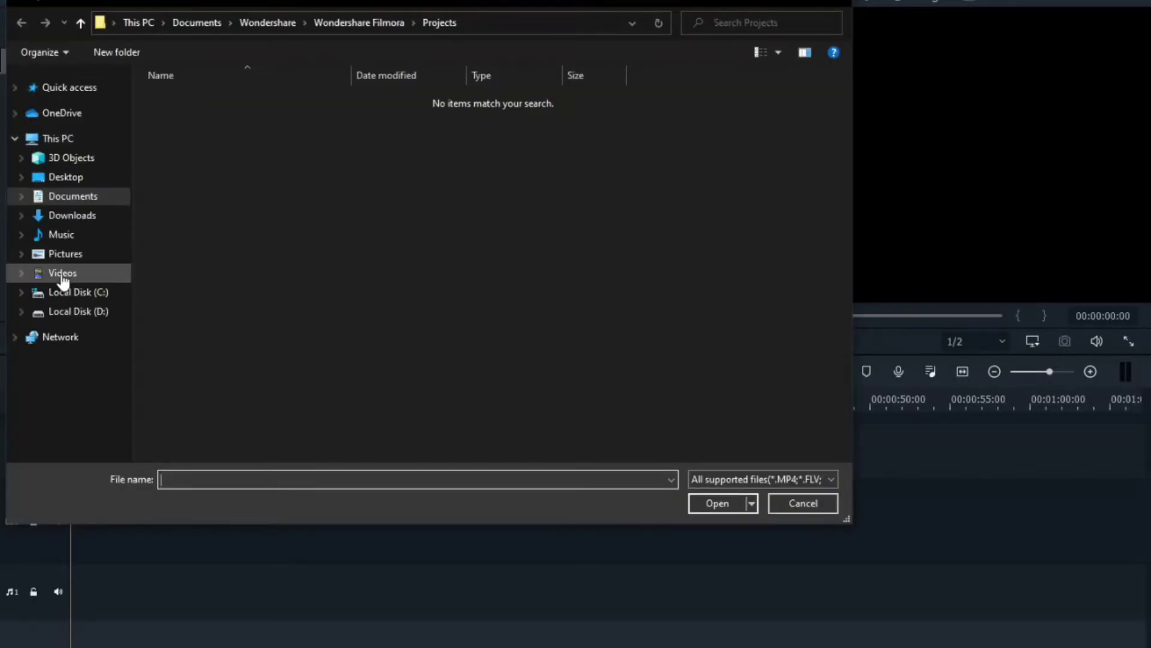
click(62, 279)
double_click(226, 115)
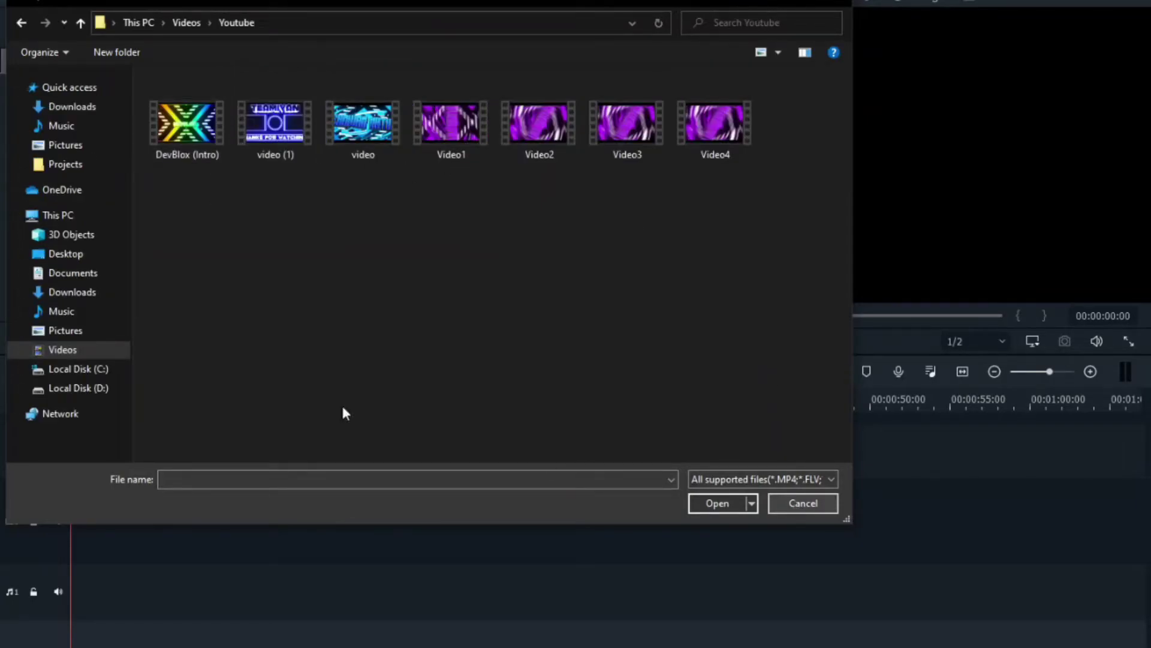
click(27, 351)
double_click(303, 117)
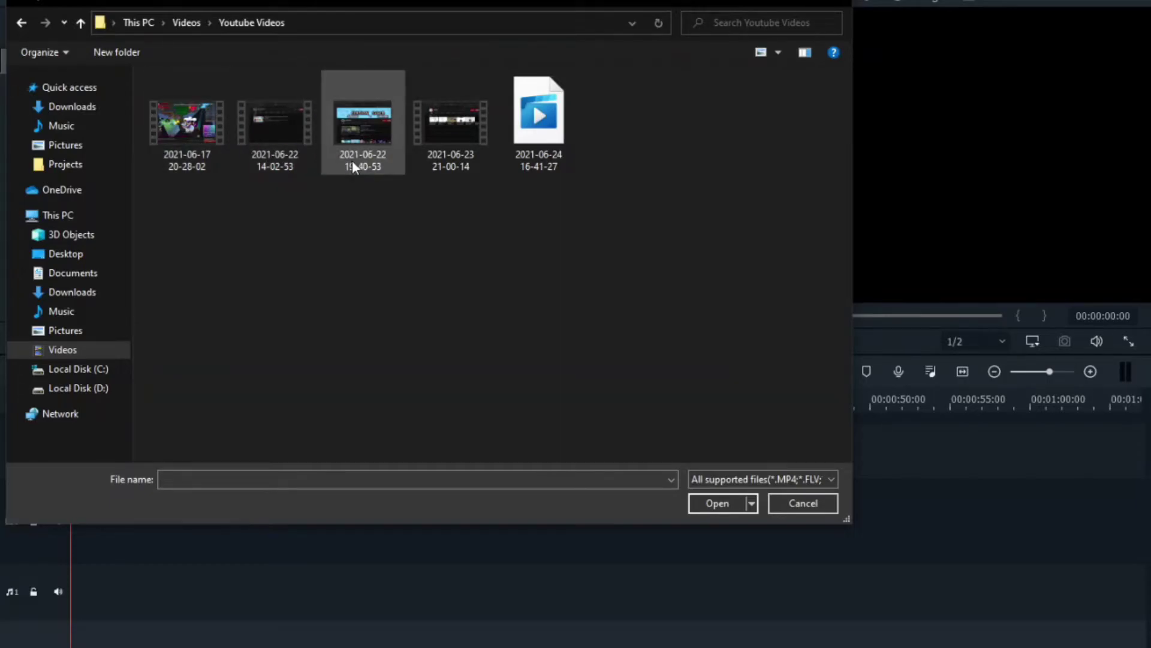
click(387, 153)
click(717, 503)
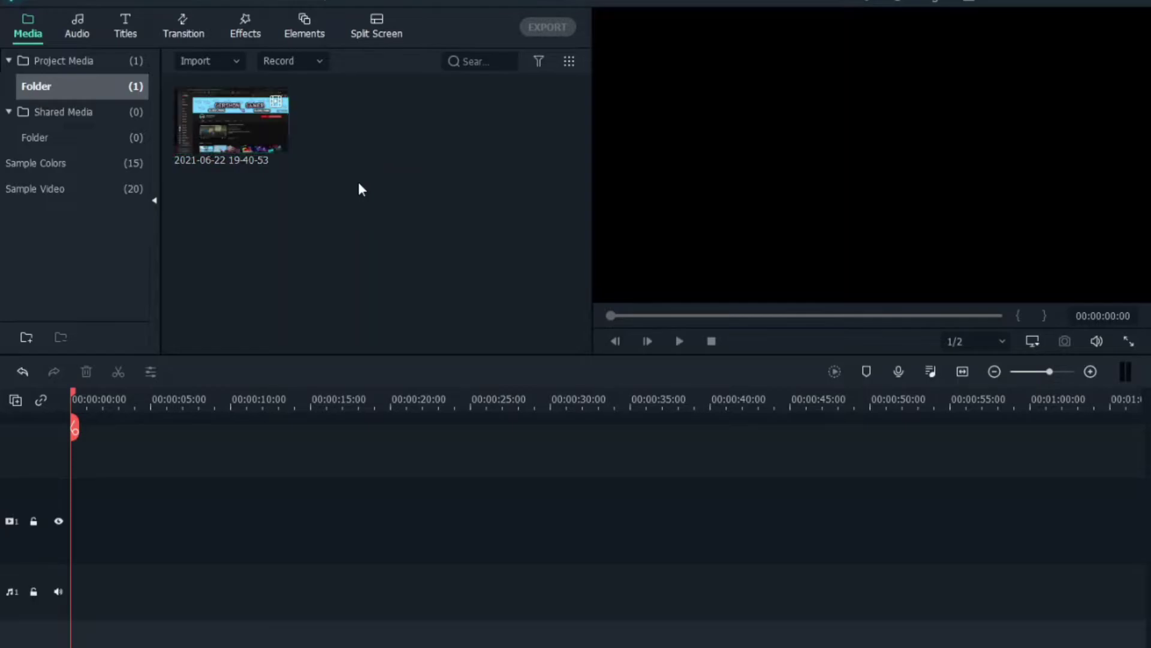
Step: Import the clips video and video (1) from Videos > Youtube
right_click(359, 183)
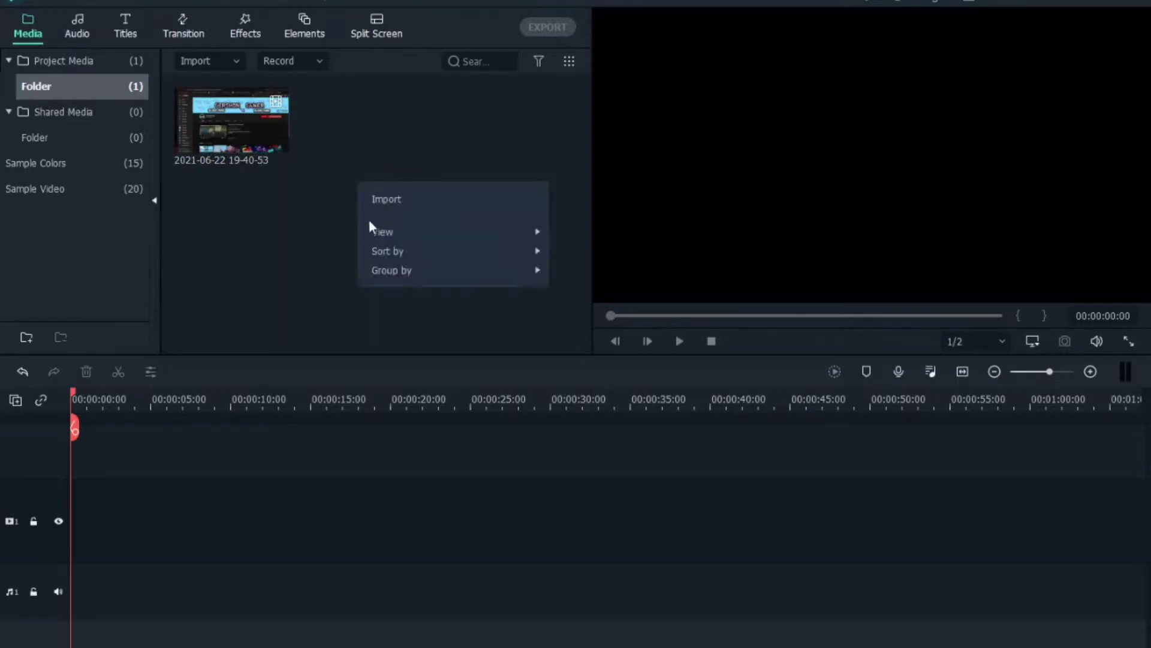
click(376, 200)
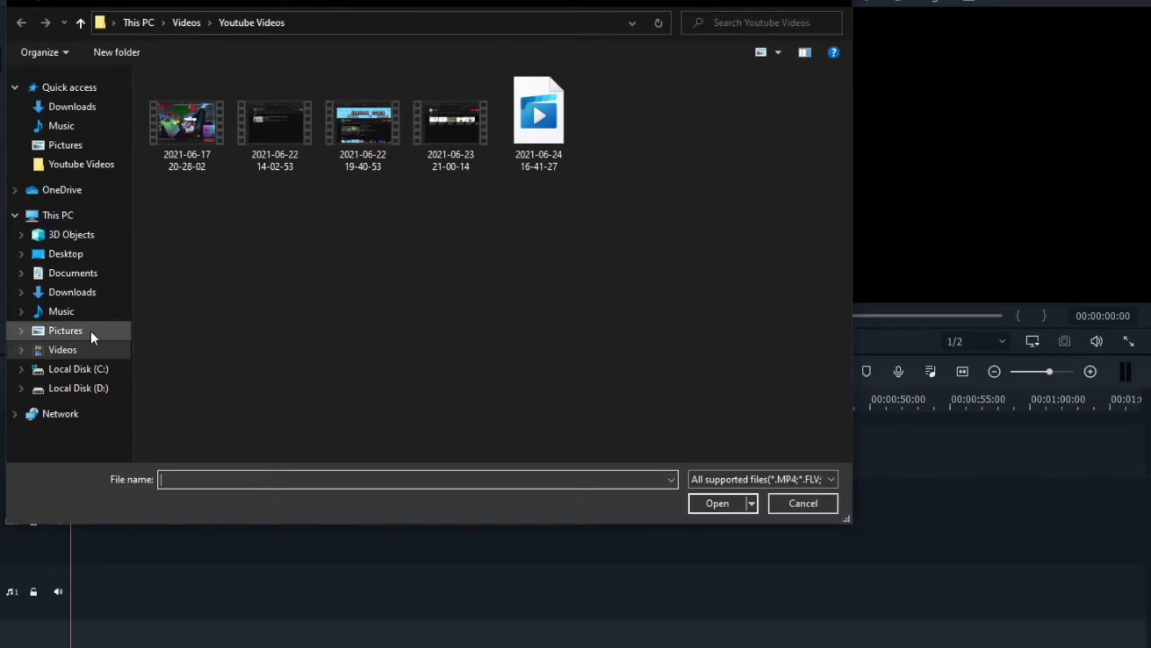
click(82, 349)
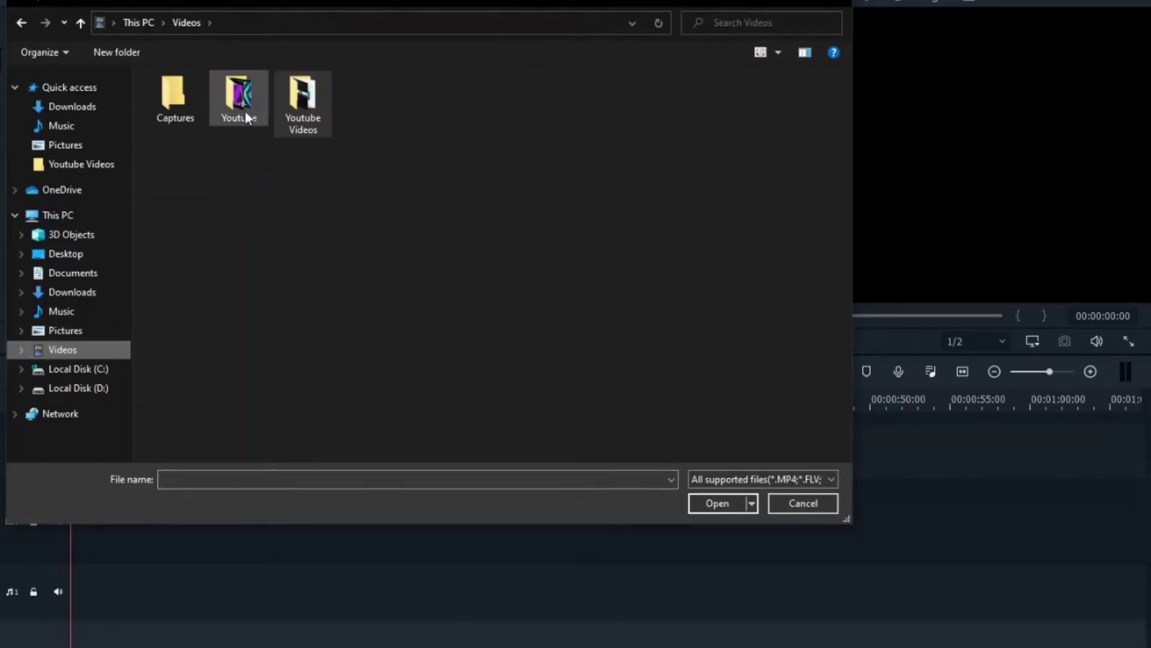
double_click(246, 114)
click(363, 126)
ctrl+click(275, 124)
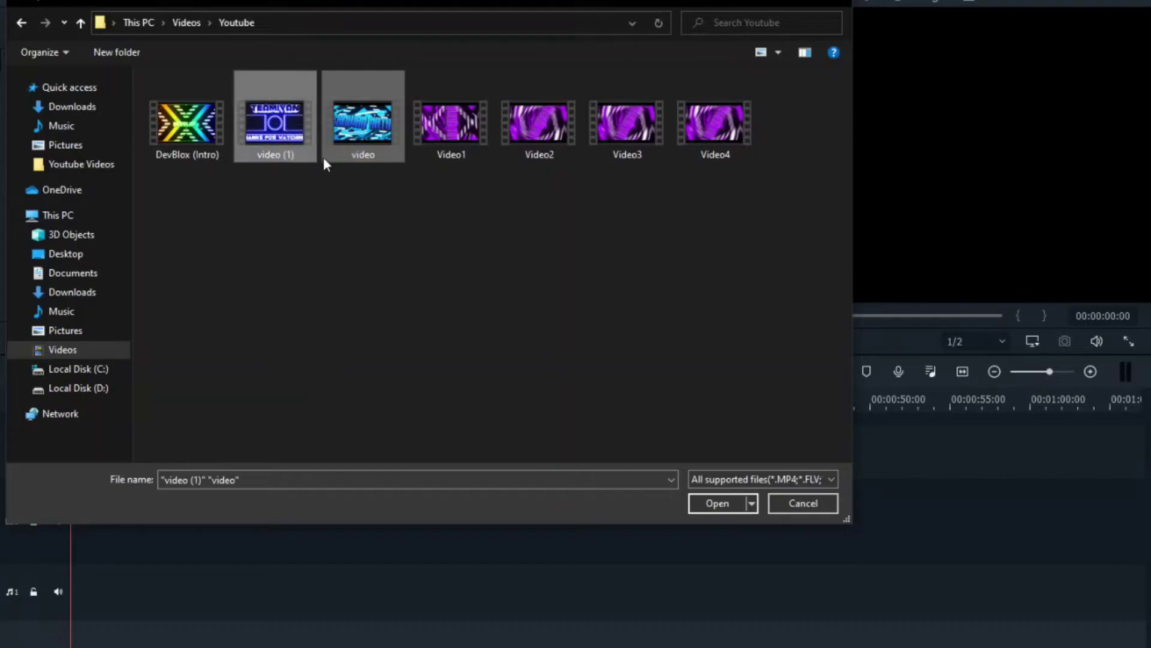
key(Return)
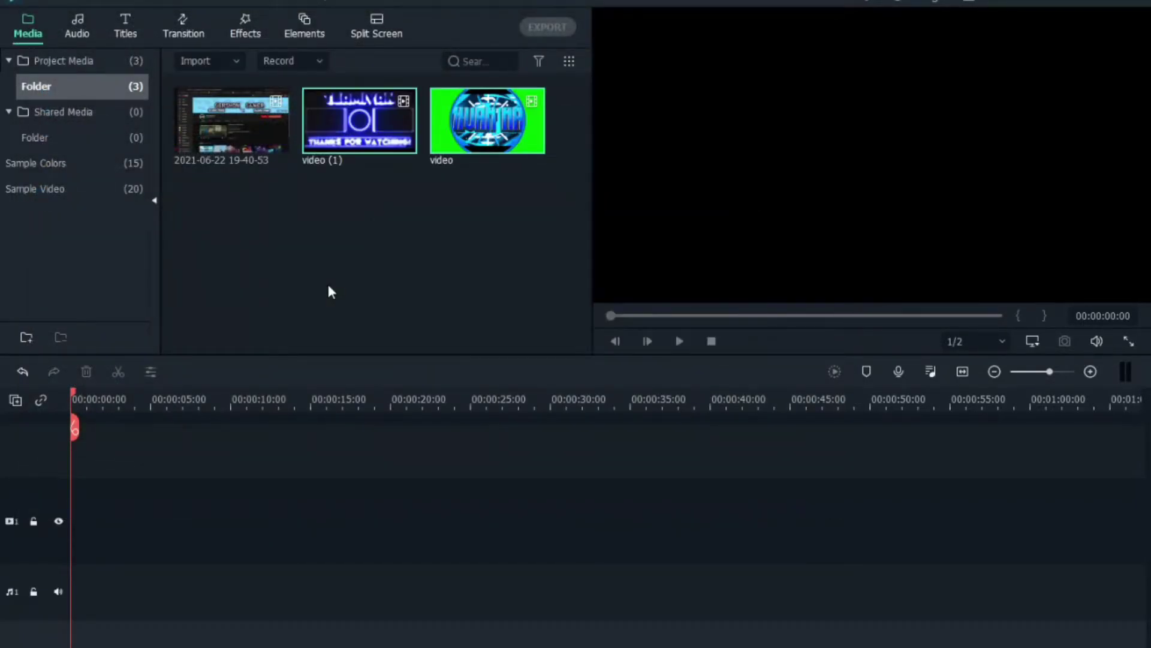
Step: Place the video clip at the start of video track 1 and match the project to 1920 x 1080 30fps
mouse_move(480, 137)
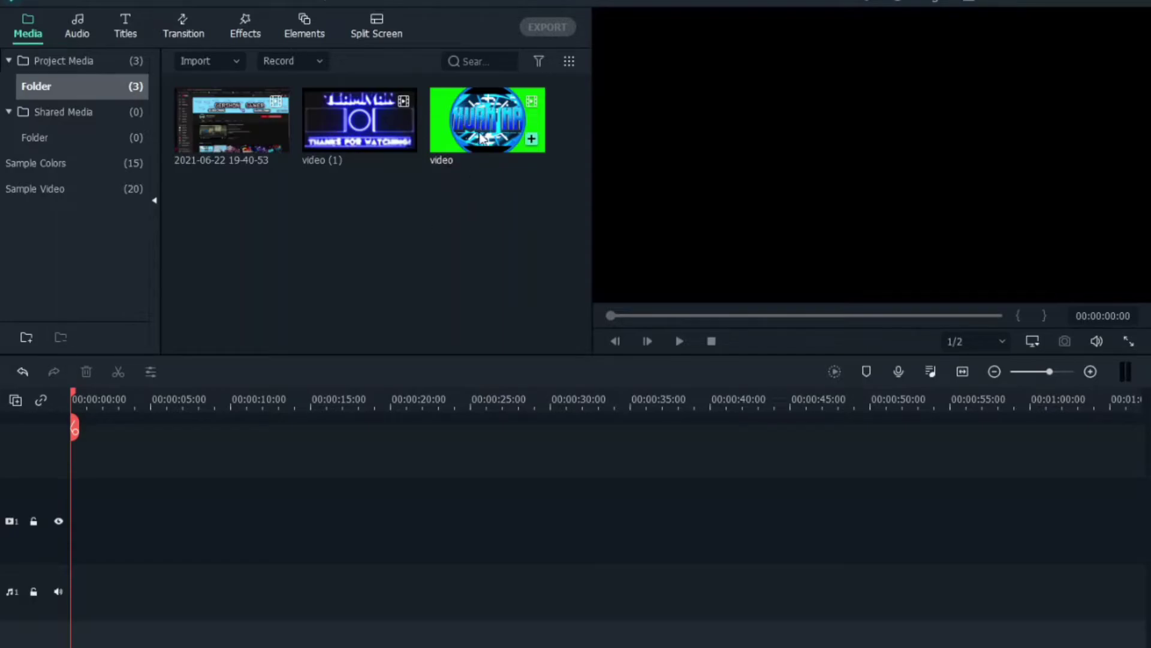
drag(480, 123, 82, 528)
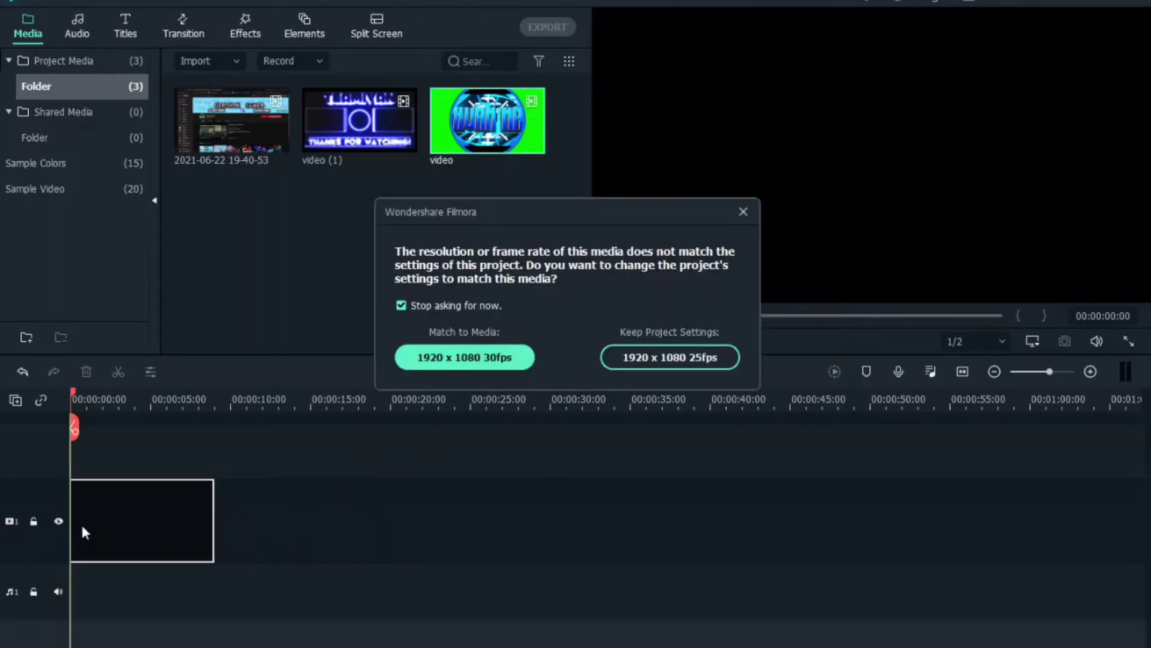
click(488, 369)
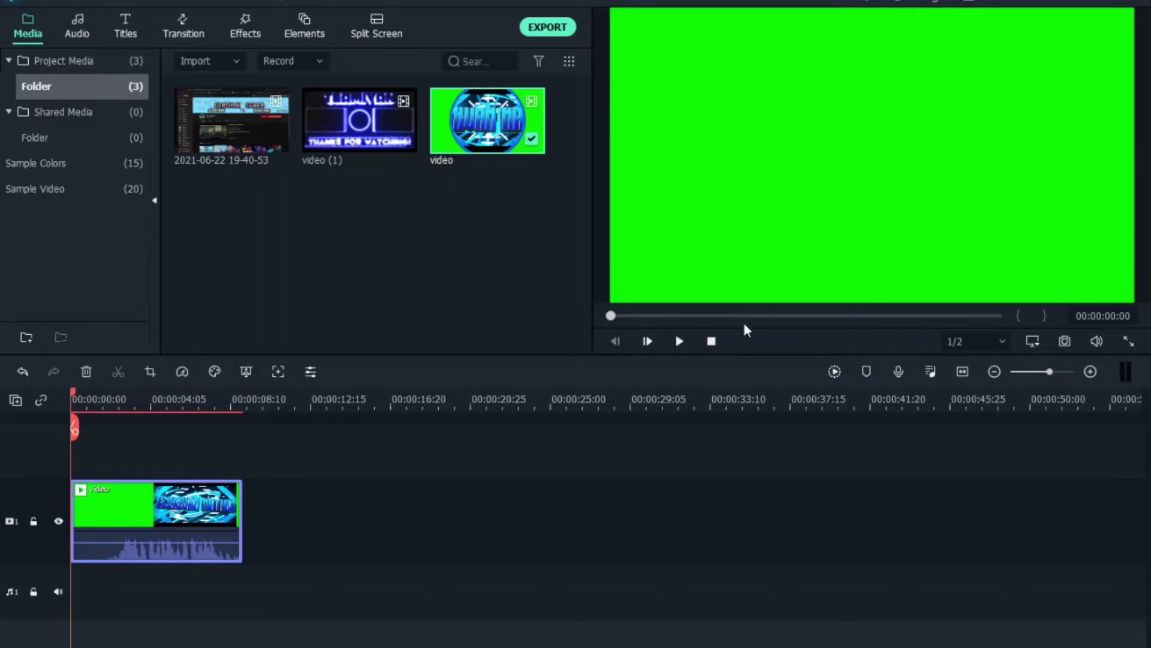
Step: Apply Green Screen to the intro clip with a dark-green key colour, then lower preview volume
right_click(137, 521)
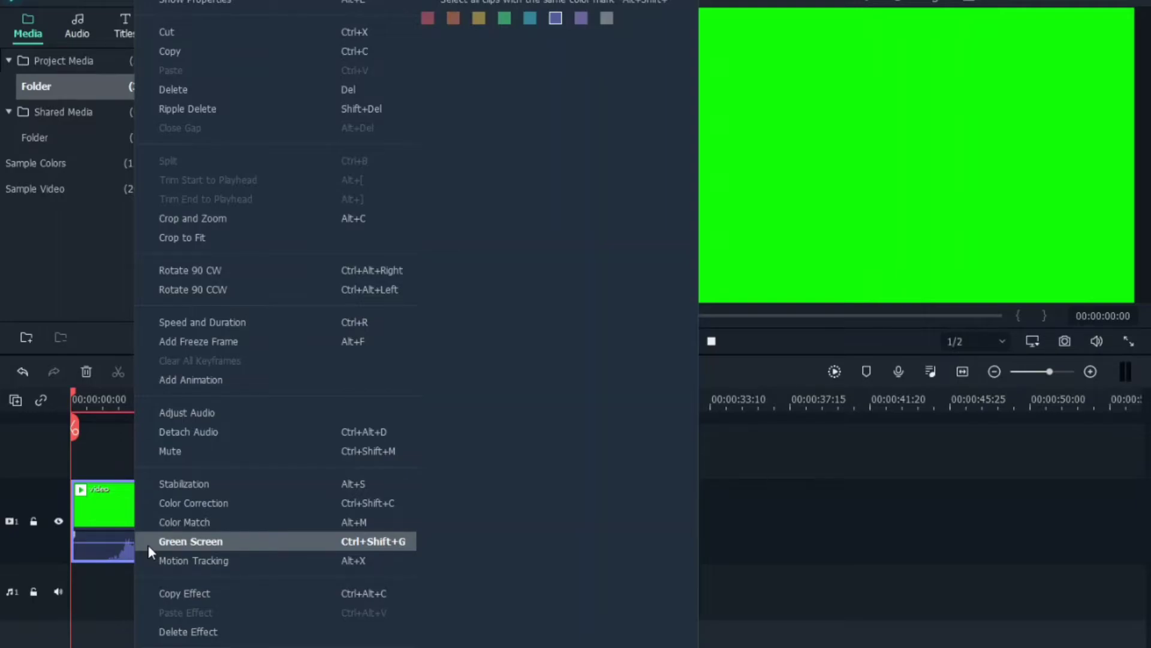
click(150, 542)
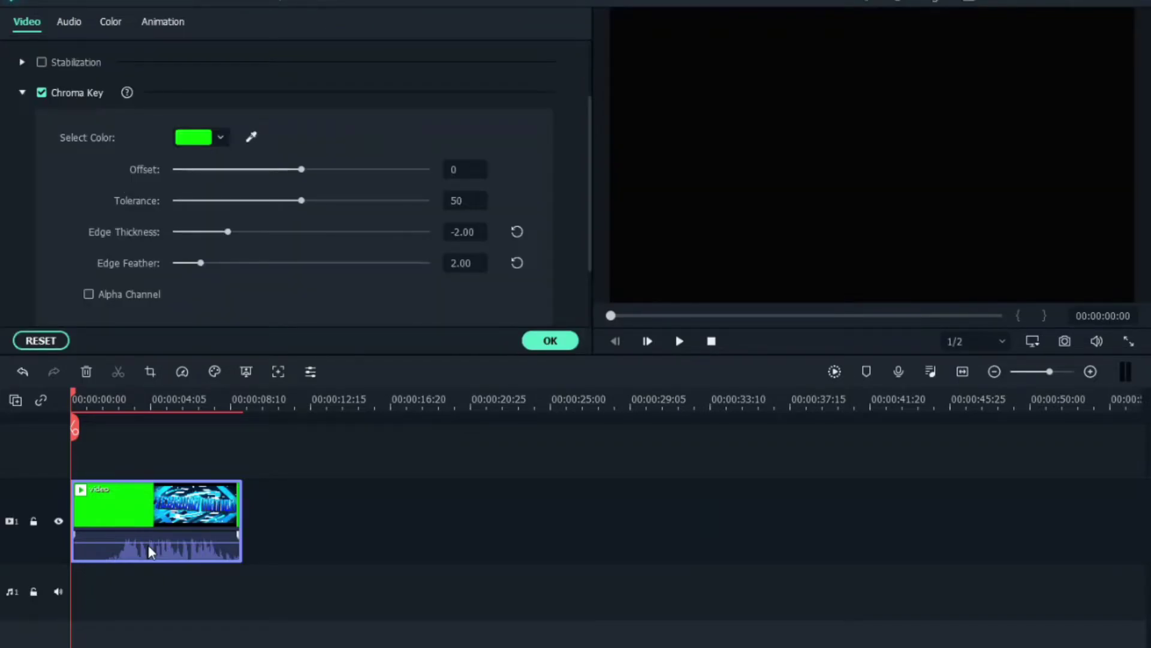
click(222, 139)
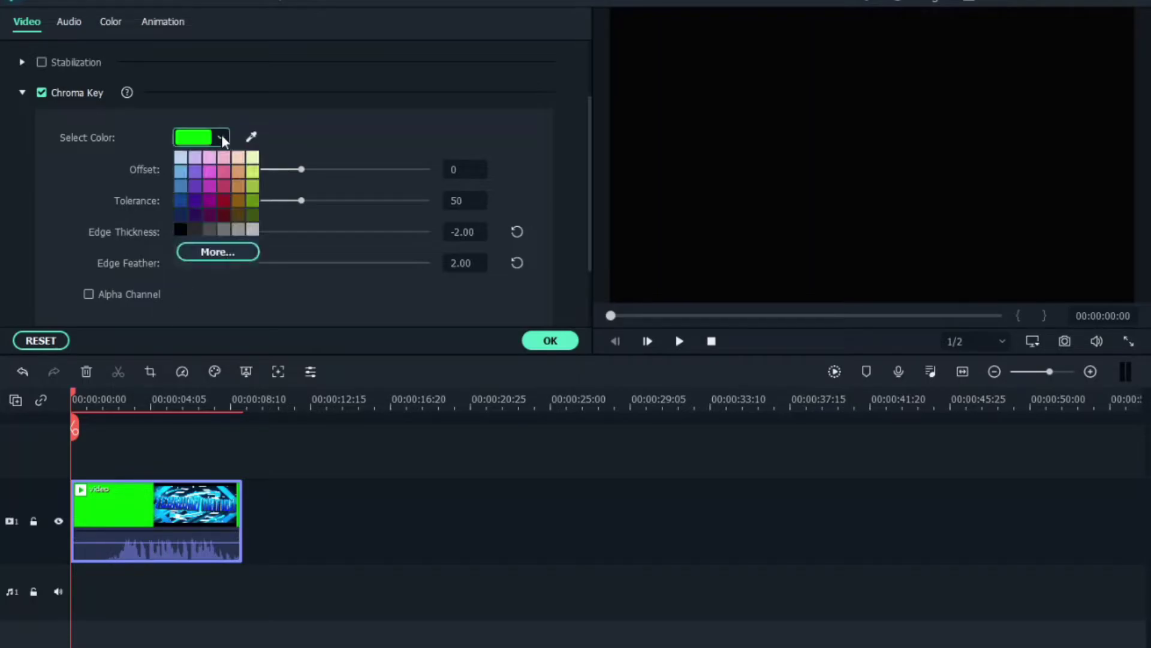
click(253, 217)
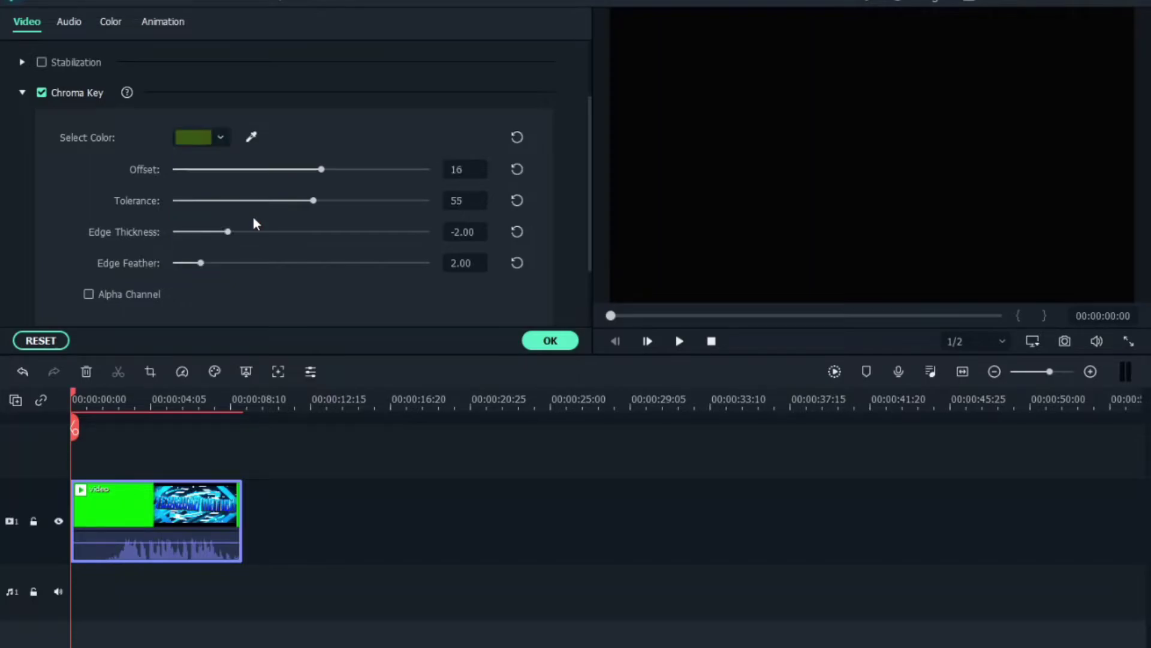
click(558, 341)
click(1097, 341)
drag(1097, 264, 1099, 303)
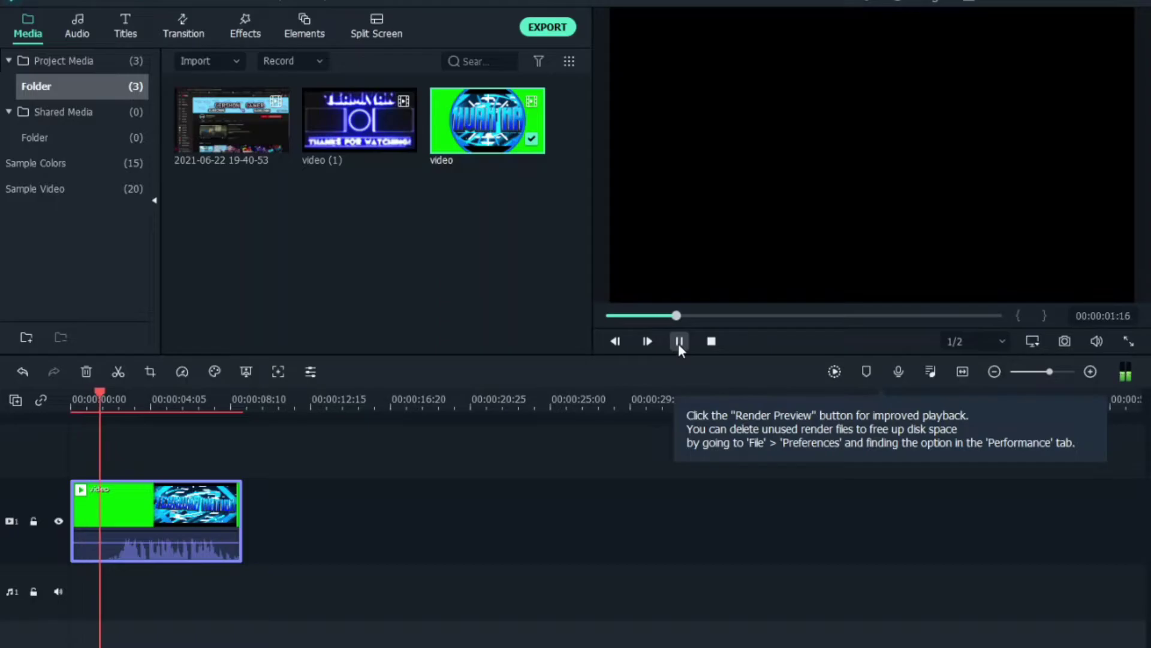
Step: Scrub back near the intro's start and play the keyed clip through to 00:00:08:29
click(679, 341)
drag(761, 315, 647, 322)
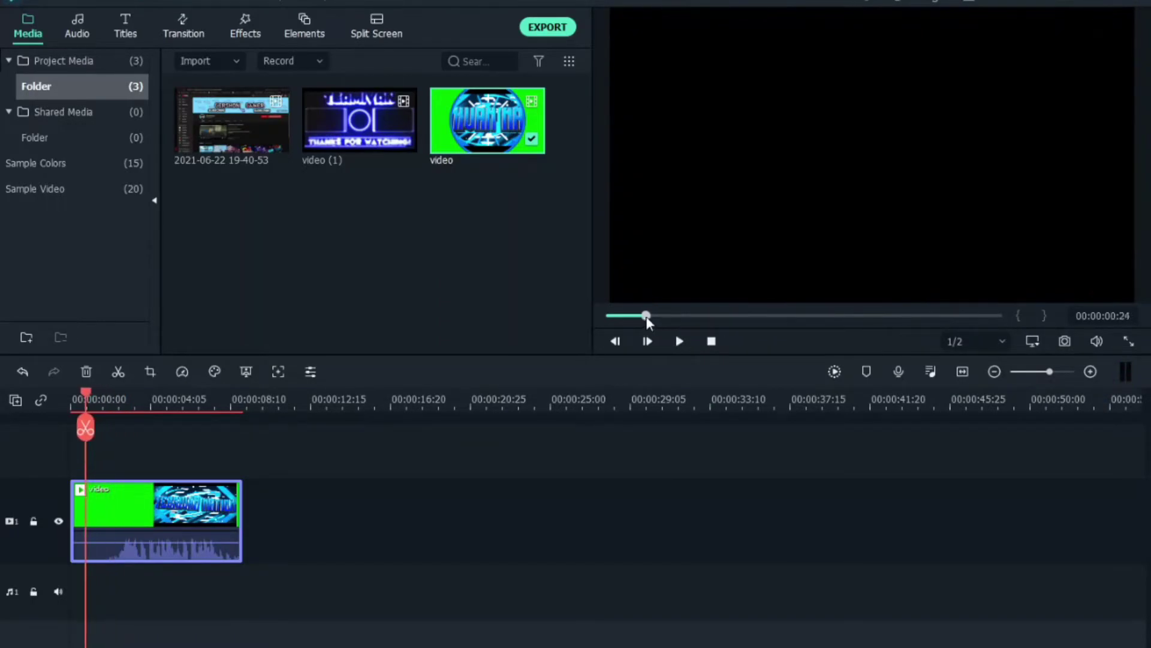
click(680, 341)
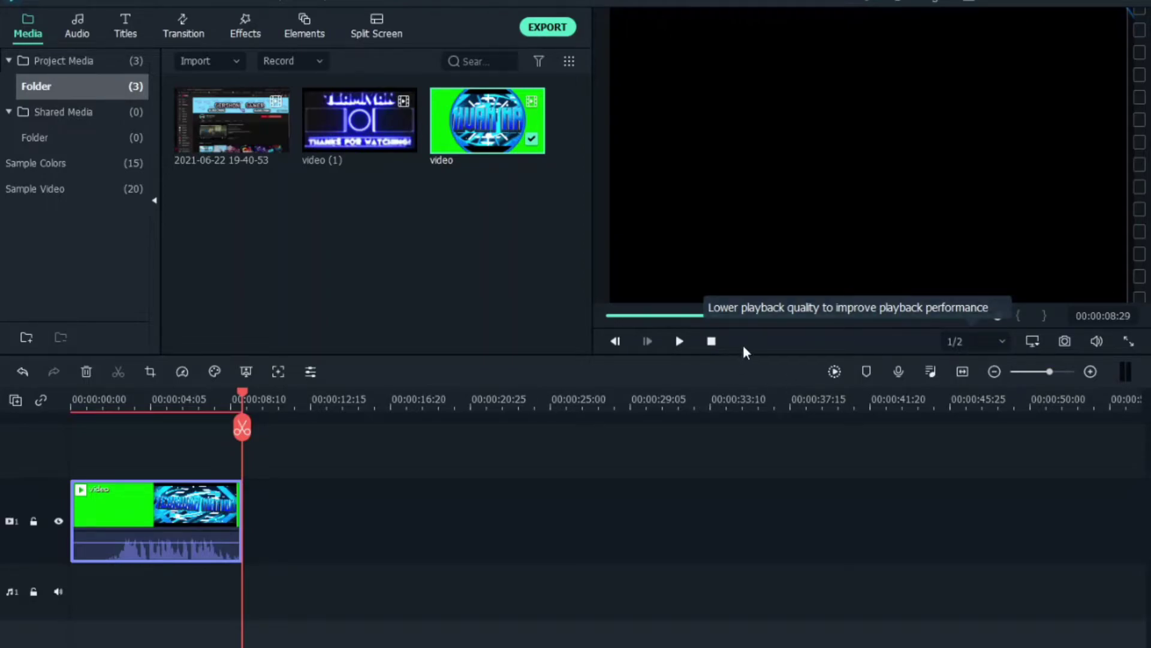
click(238, 129)
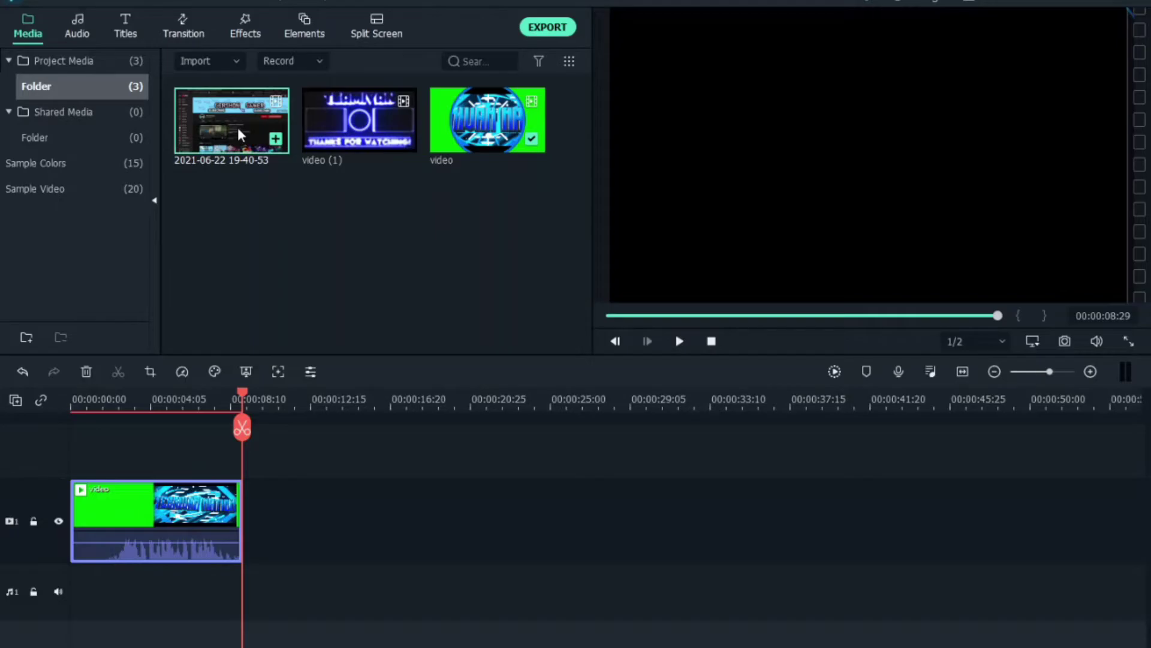
drag(238, 129, 250, 508)
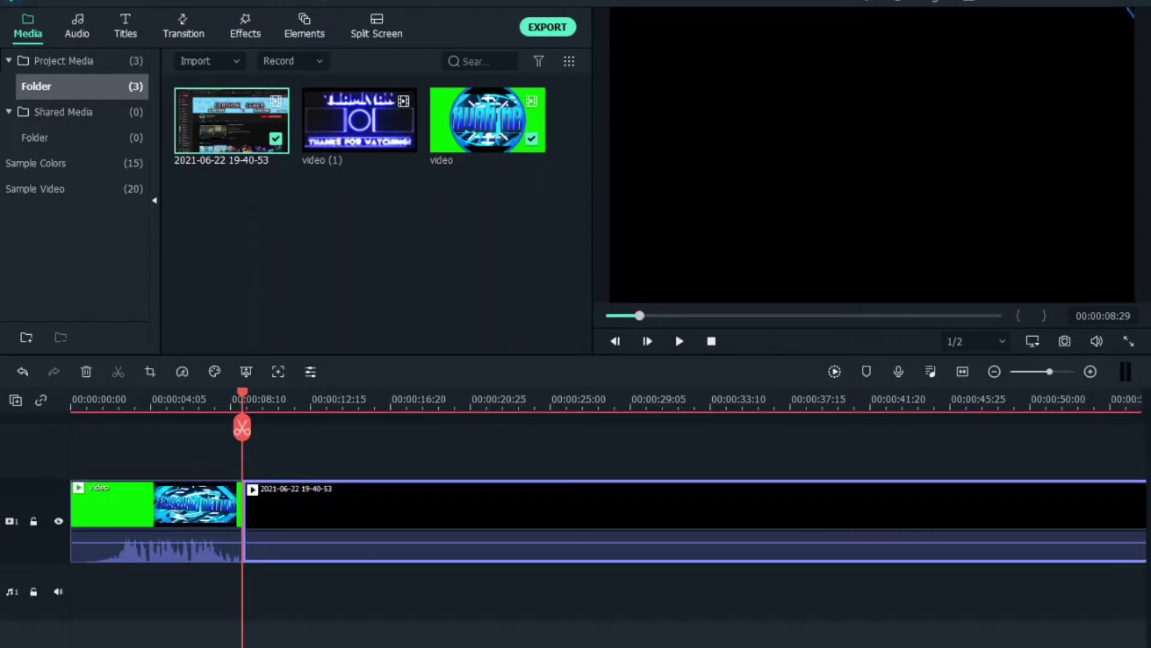
drag(690, 642, 822, 632)
drag(360, 123, 792, 544)
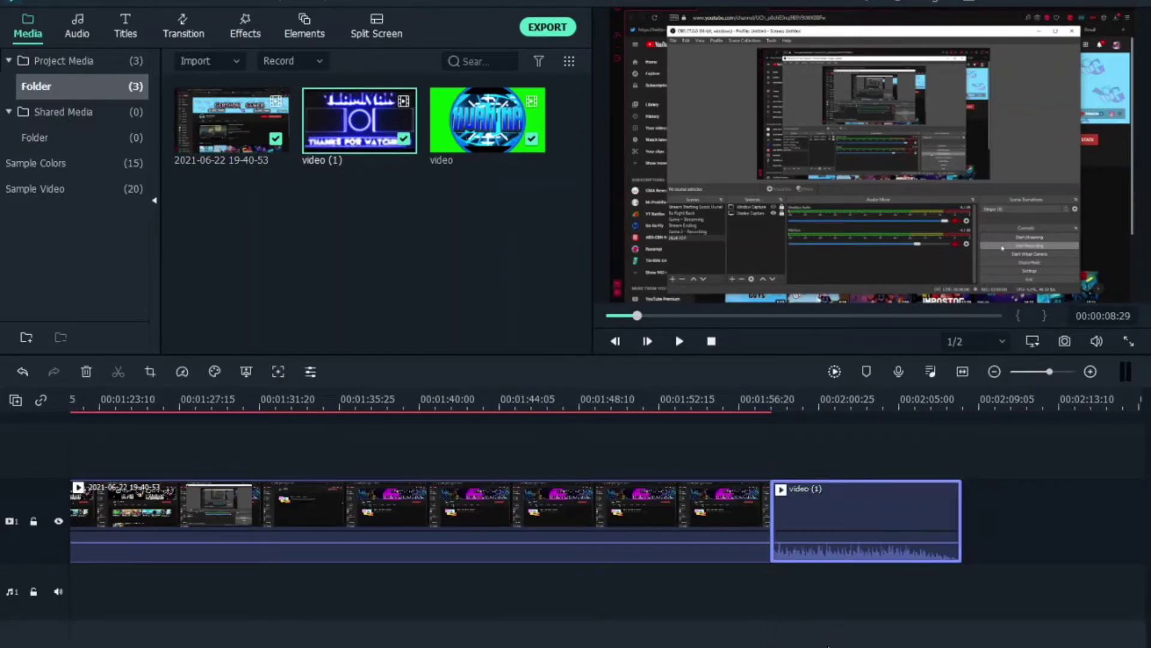
drag(822, 642, 285, 642)
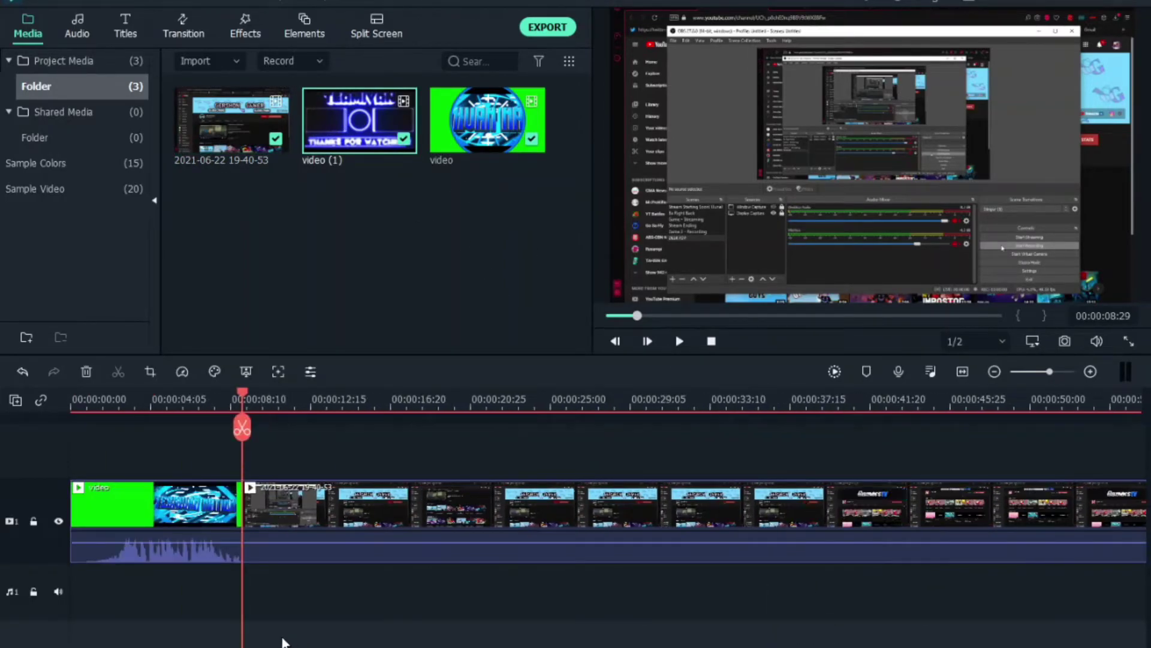
click(323, 616)
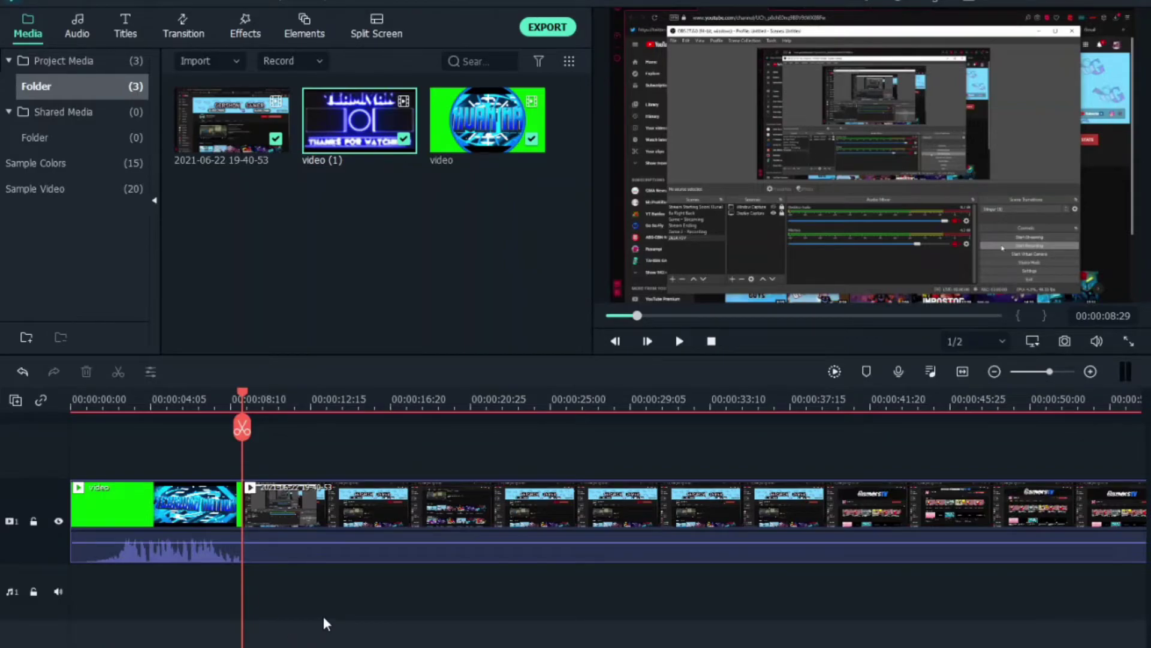
mouse_move(267, 119)
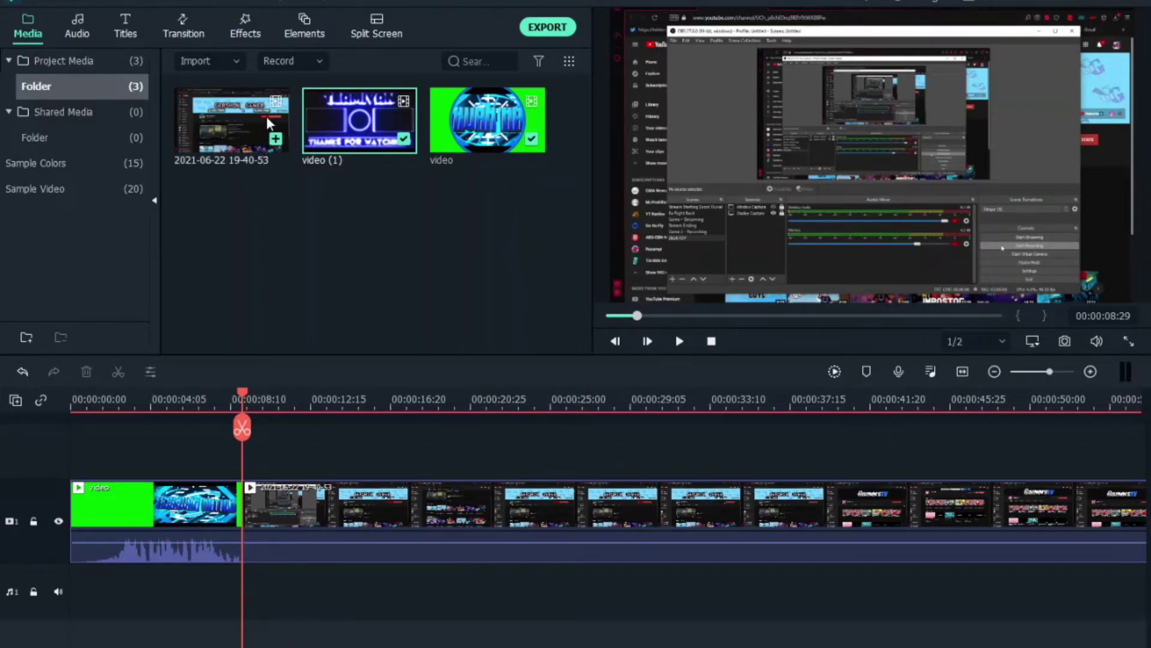
click(187, 27)
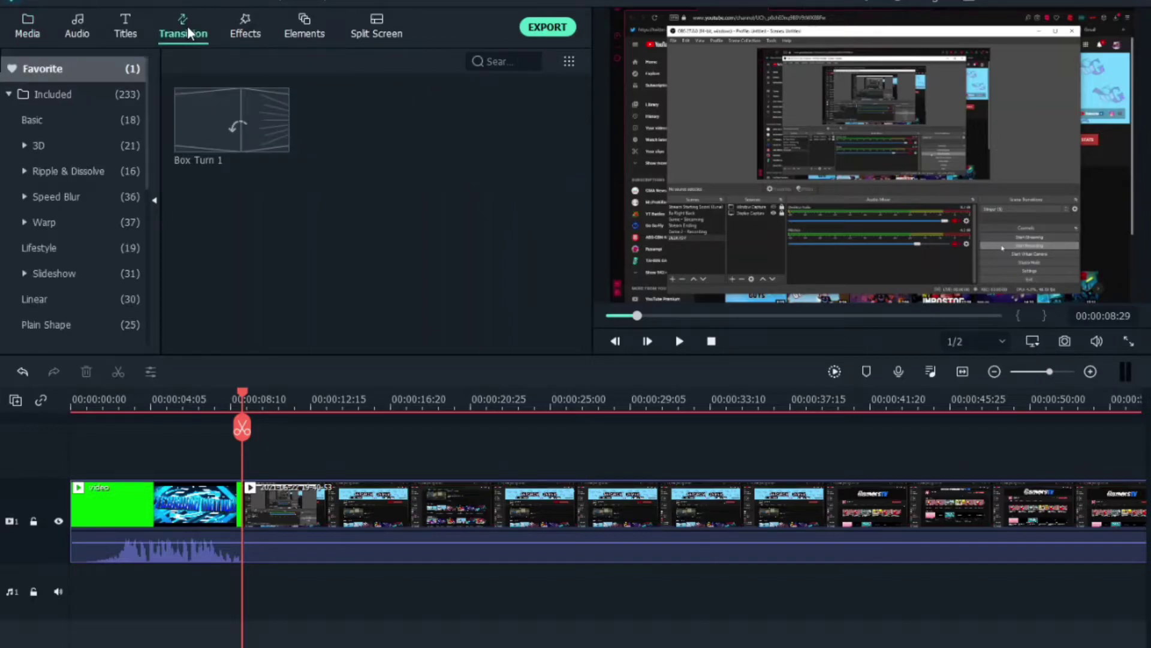
Step: Browse the Basic, 3D, Ripple & Dissolve, Plain Shape, Linear, Lifestyle, Warp and Speed Blur transitions
click(66, 128)
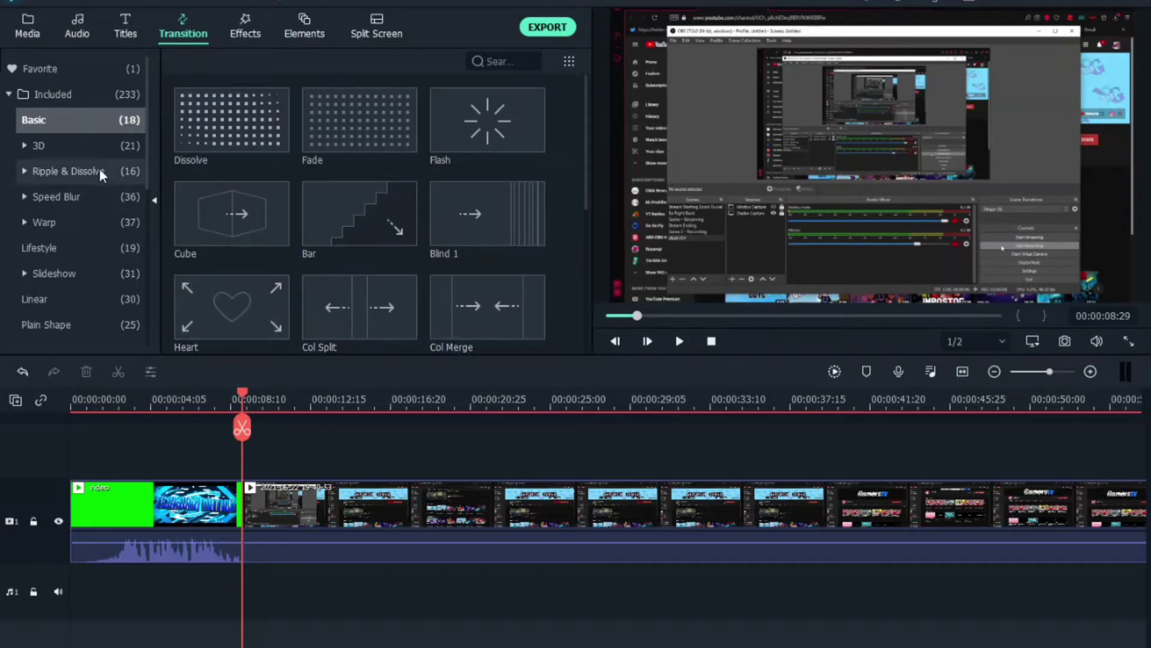
click(92, 154)
click(83, 247)
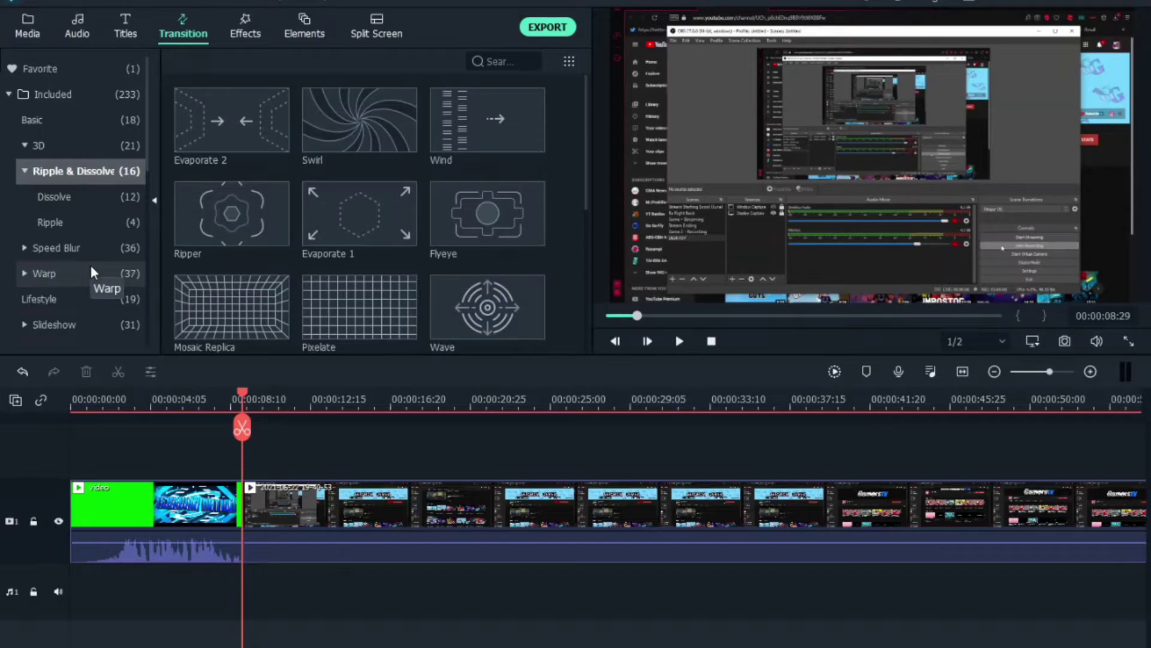
scroll(103, 220, down, 3)
scroll(98, 244, up, 1)
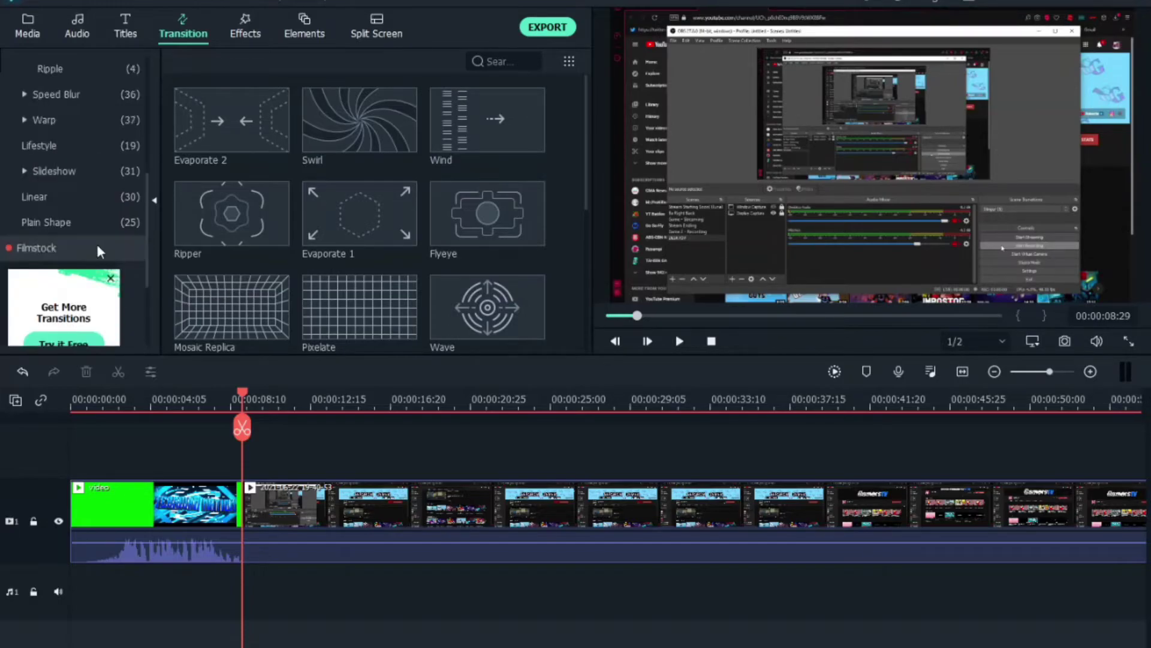
click(81, 220)
click(71, 144)
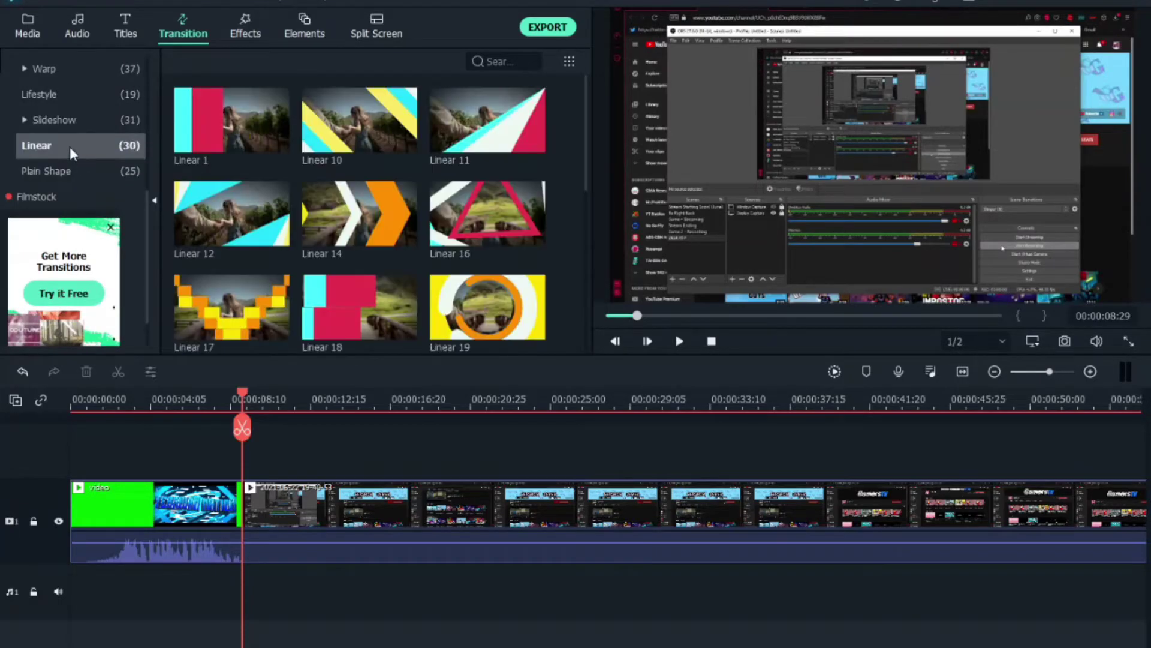
scroll(84, 180, up, 2)
click(89, 171)
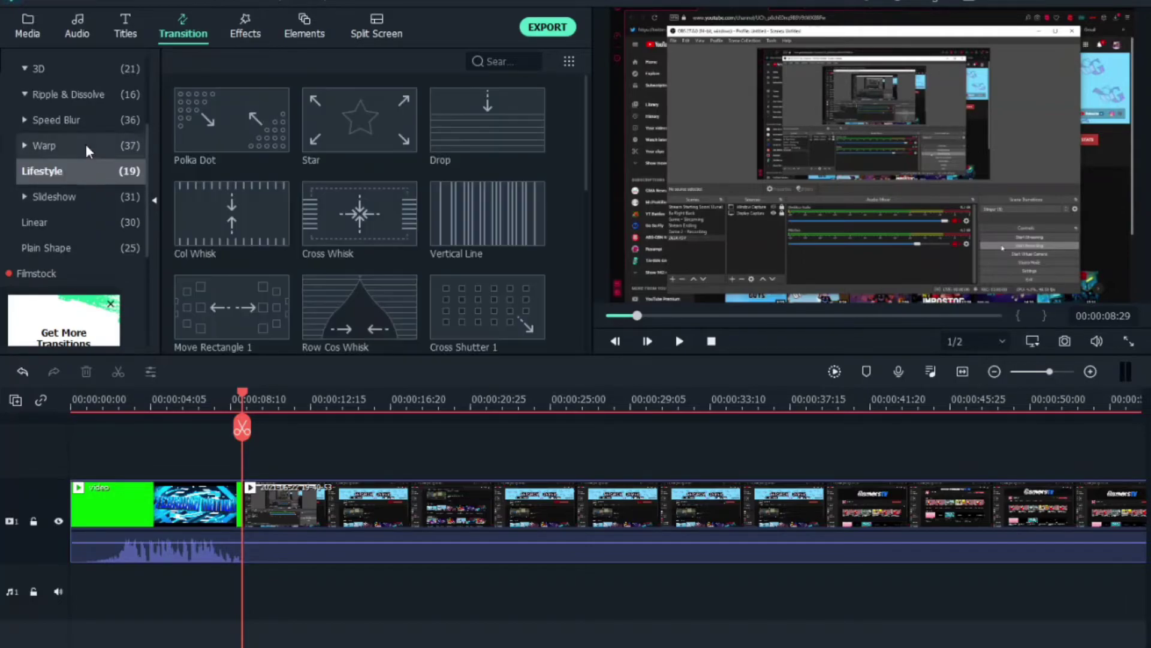
click(74, 146)
click(81, 118)
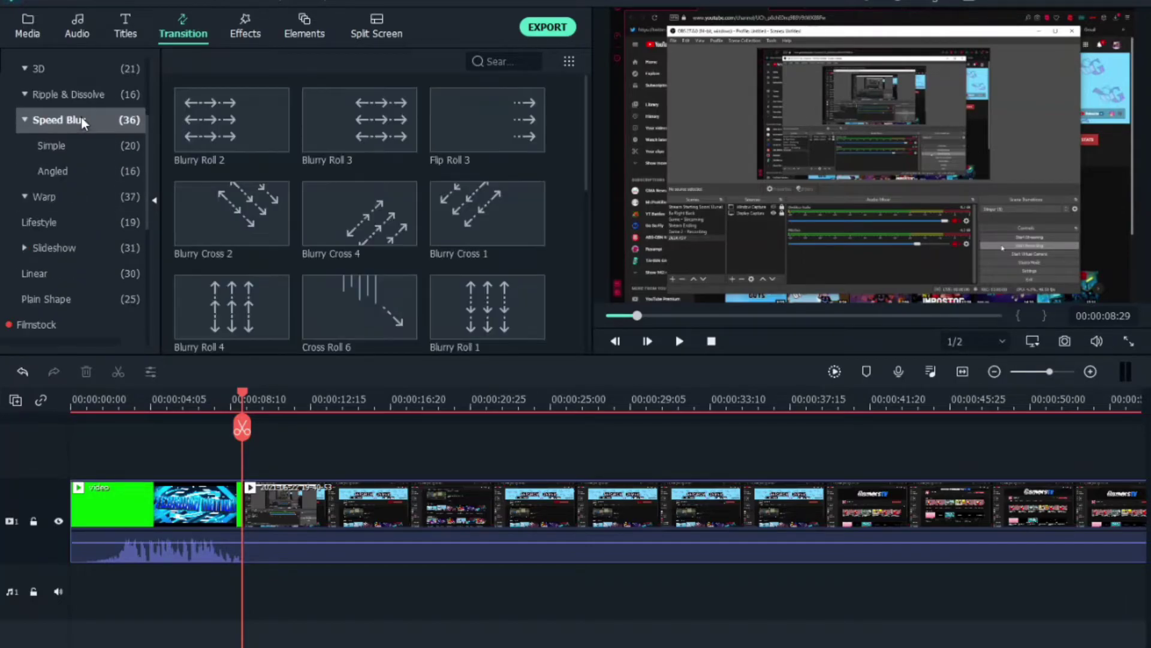
scroll(86, 167, up, 3)
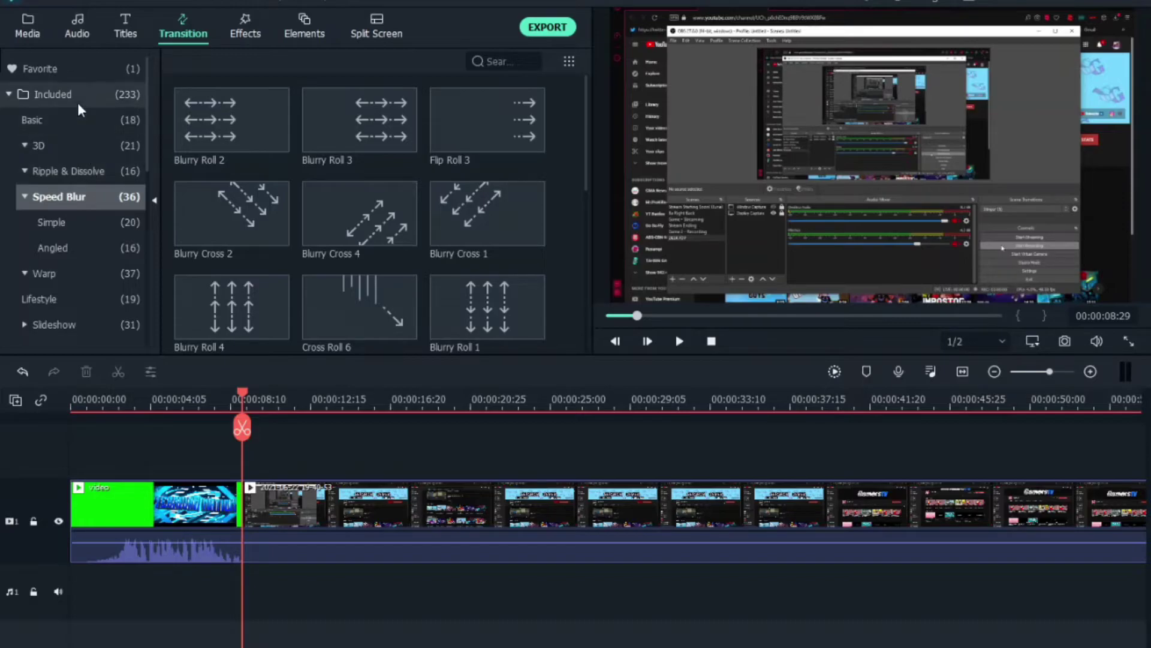
Step: Add the favourited Box Turn 1 transition at the cut between the intro and the recording
click(75, 76)
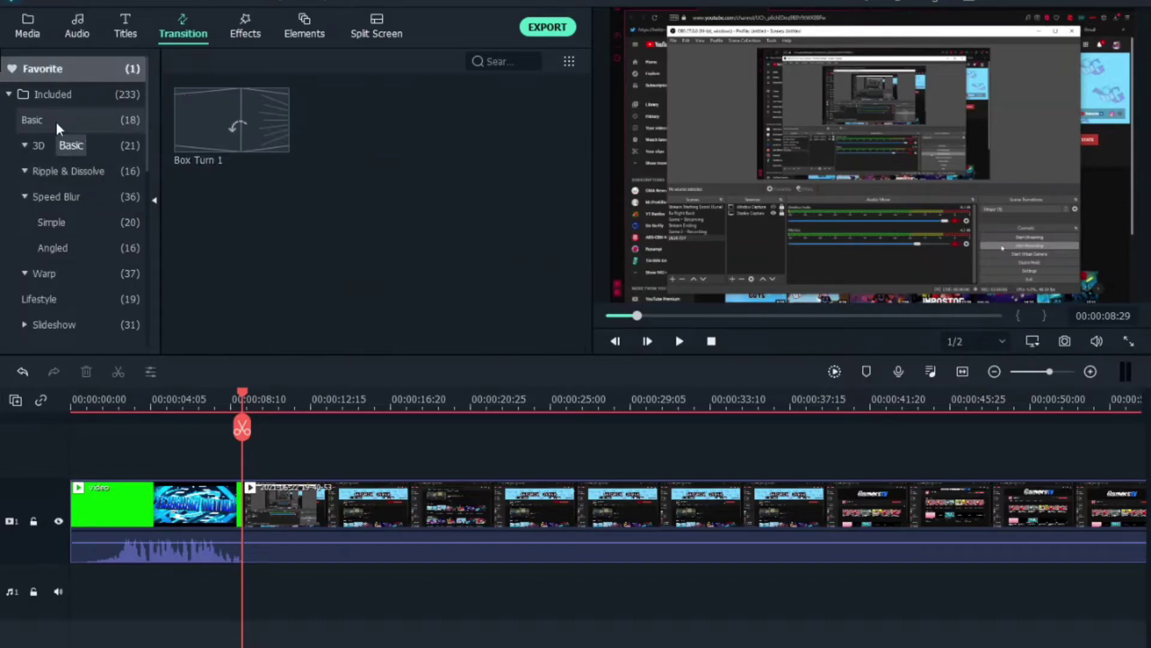
click(56, 139)
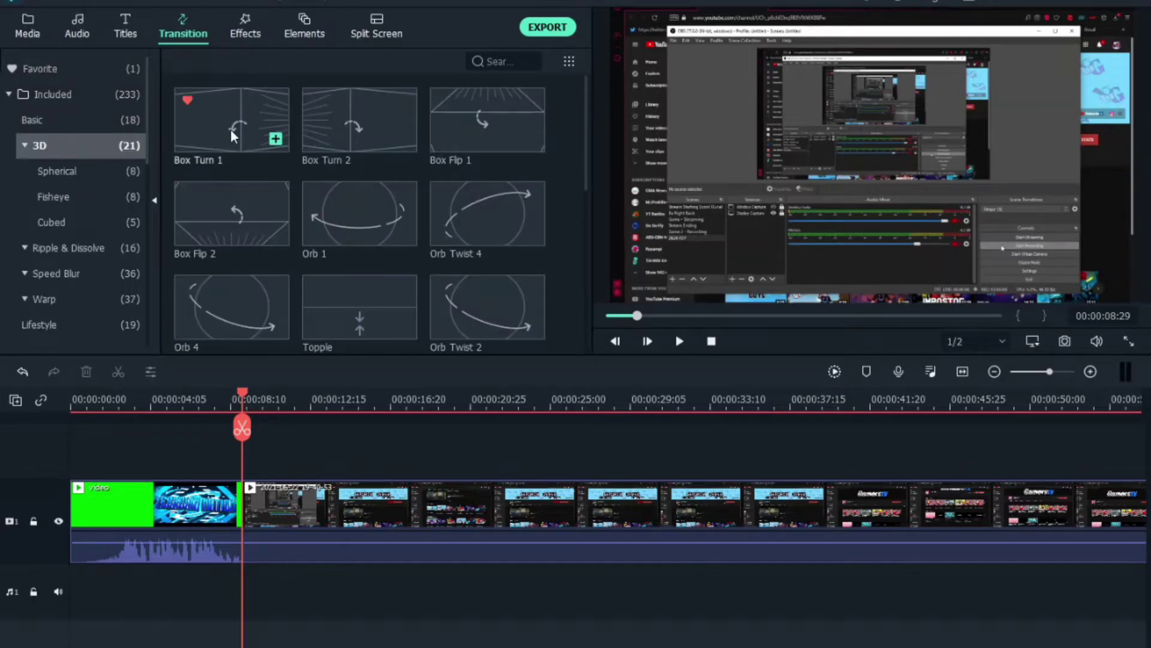
click(44, 70)
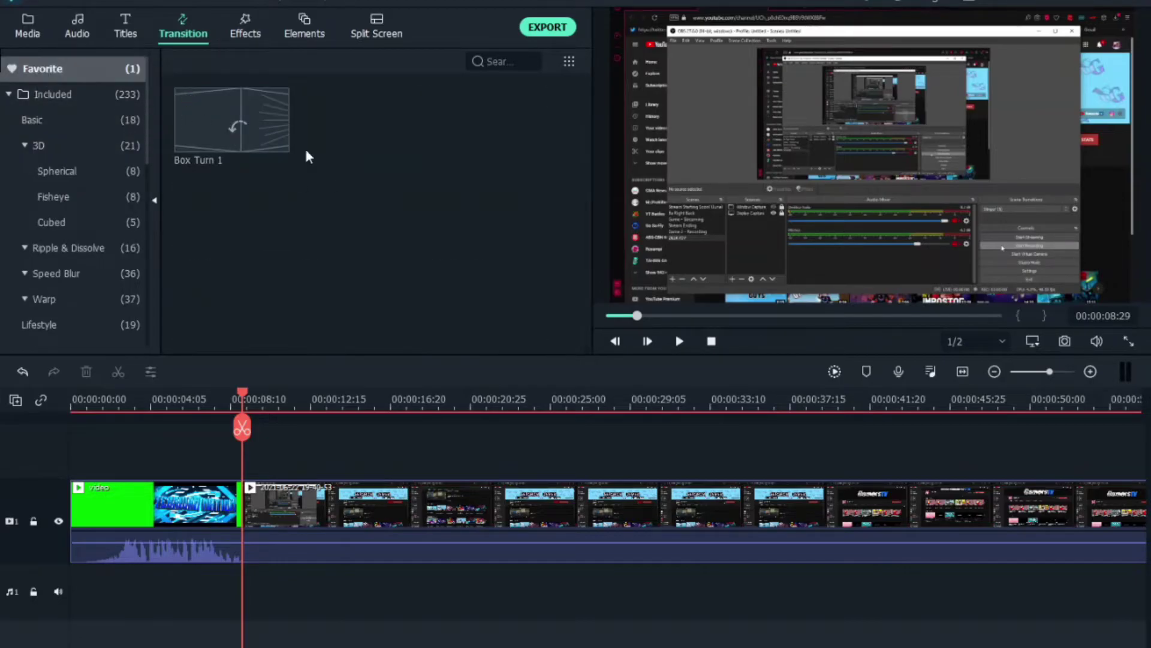
click(87, 151)
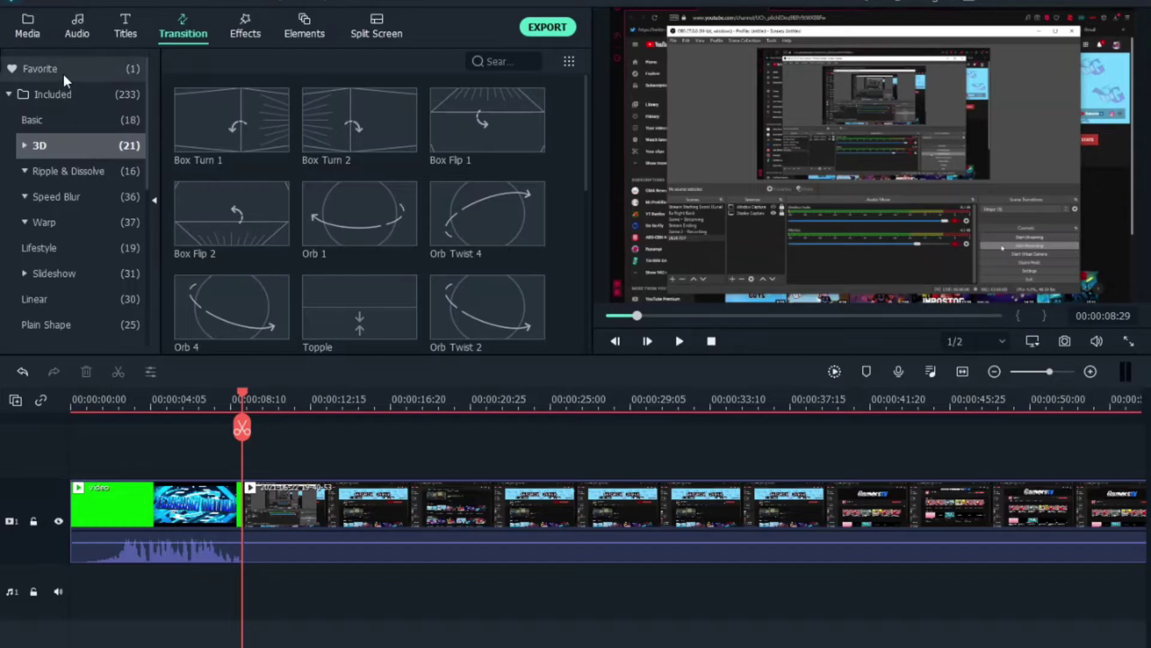
click(63, 73)
click(210, 125)
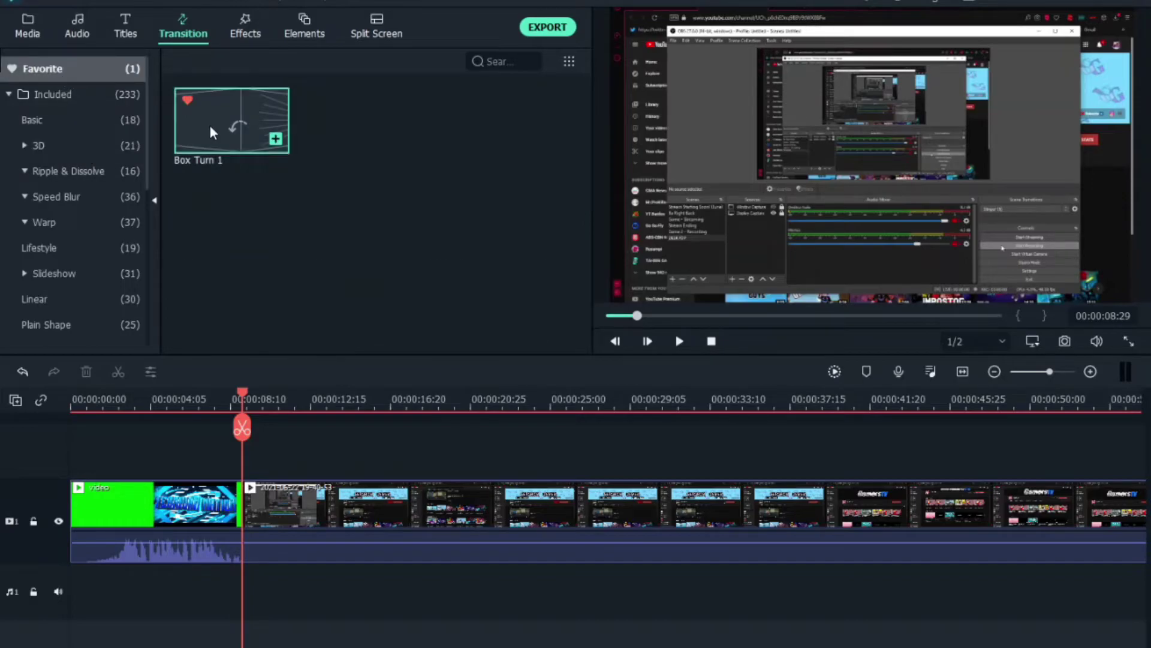
drag(210, 125, 236, 512)
drag(239, 396, 190, 394)
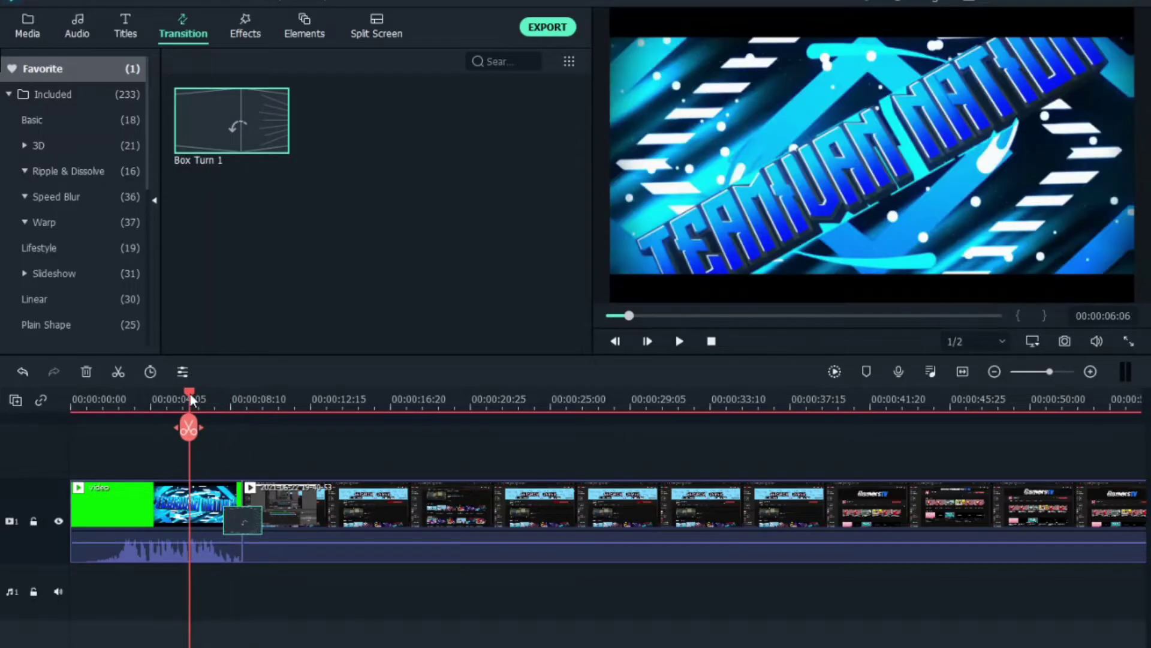
Step: Preview the Box Turn 1 transition twice, rewinding to just before the cut
click(680, 341)
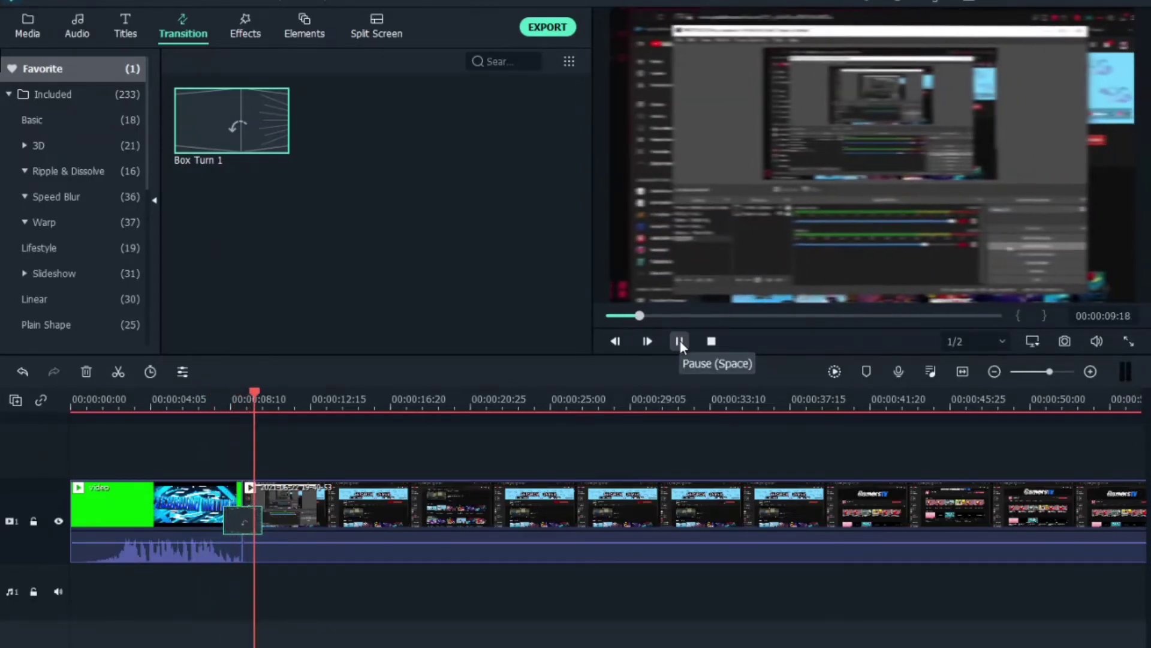
click(679, 342)
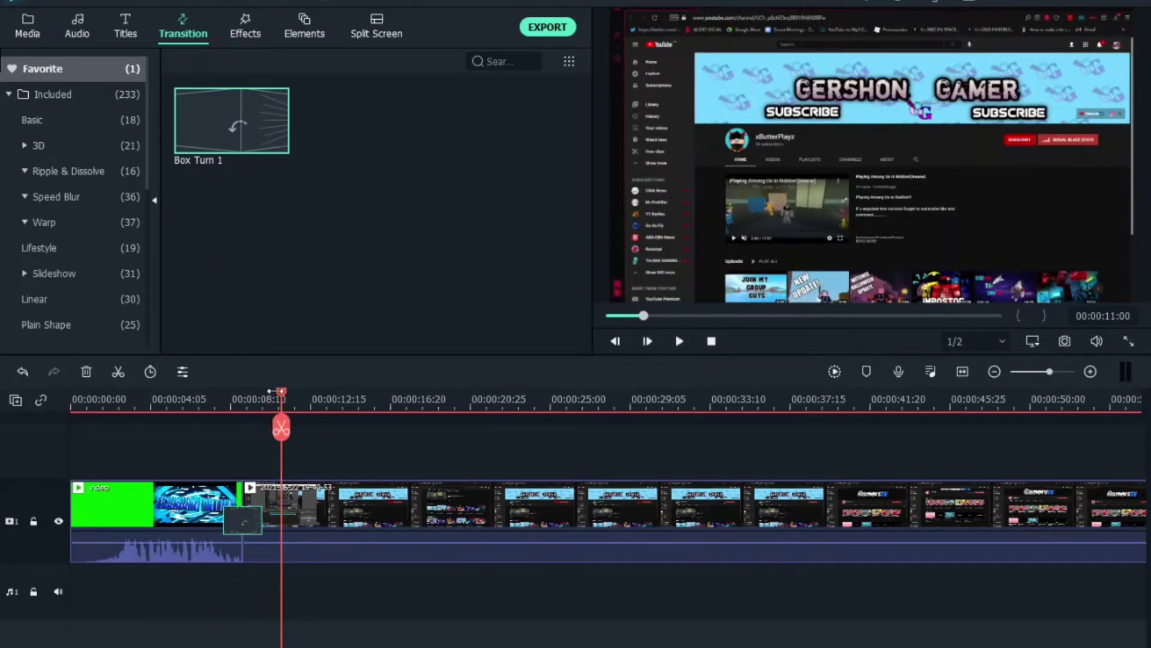
drag(285, 392, 214, 378)
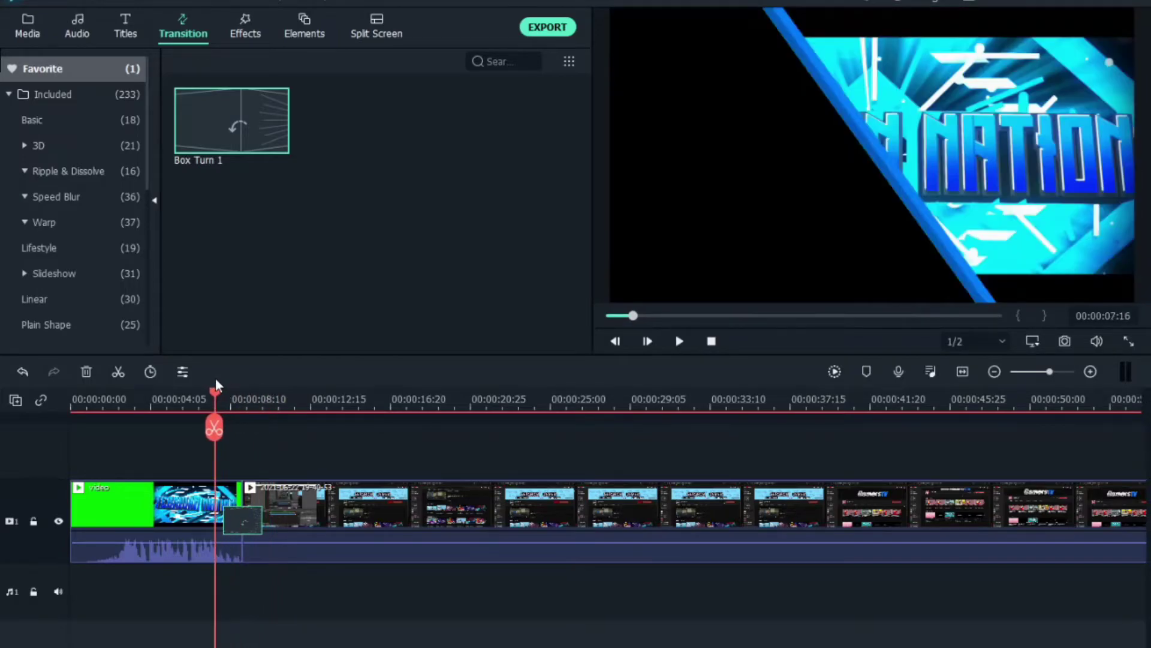
click(682, 347)
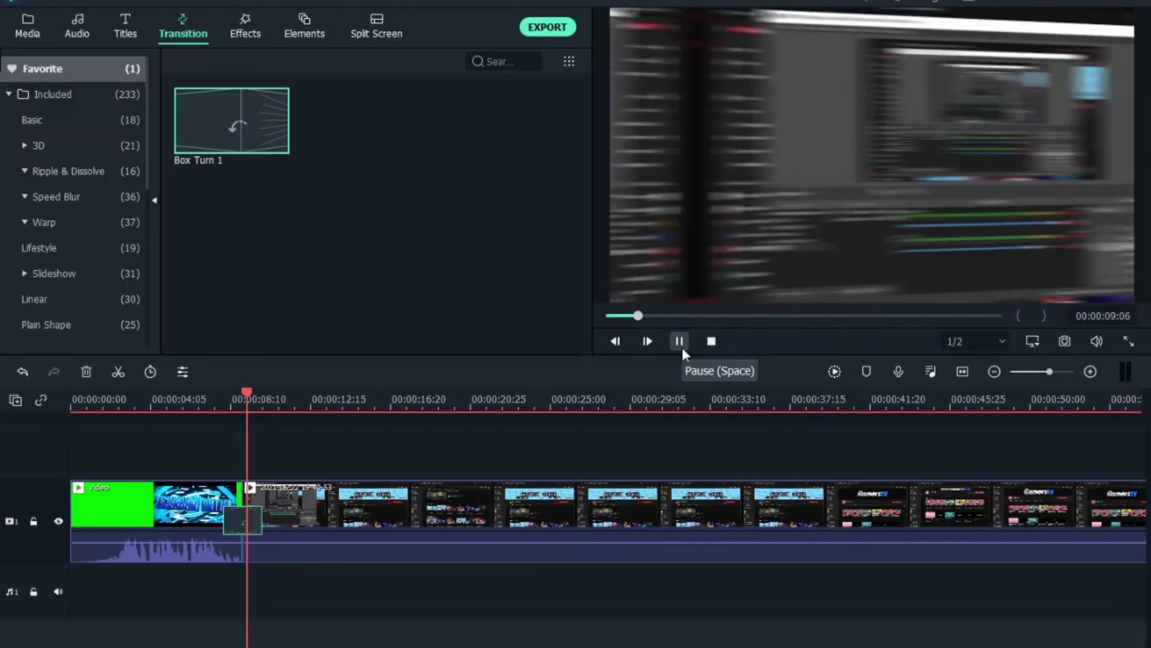
click(681, 347)
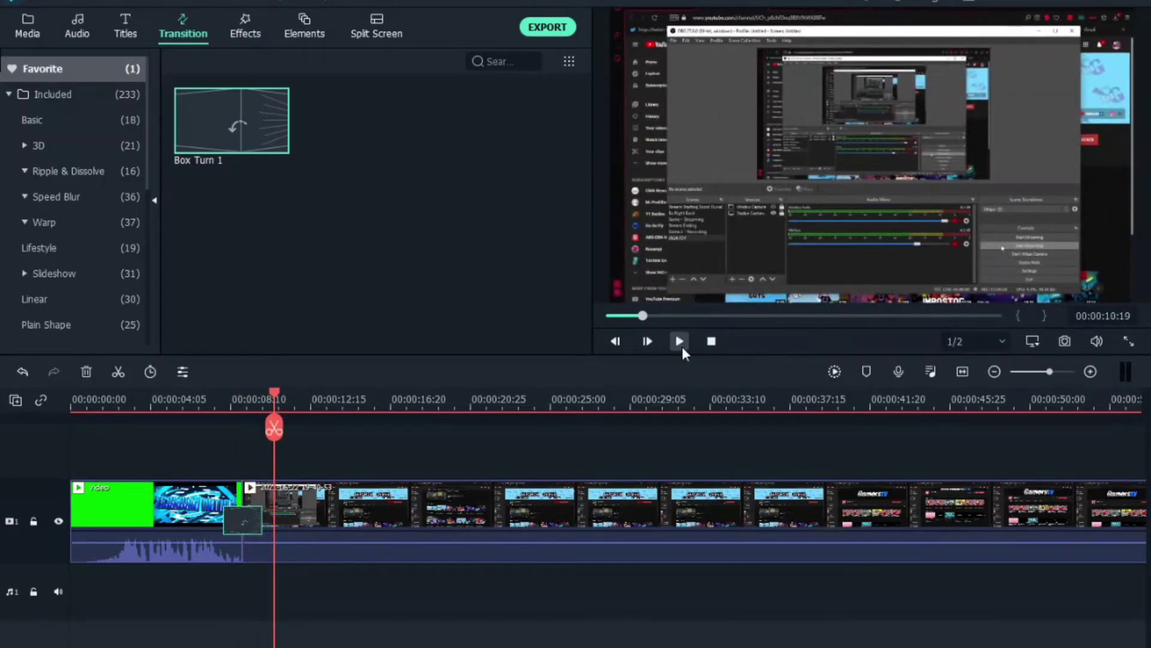
click(331, 443)
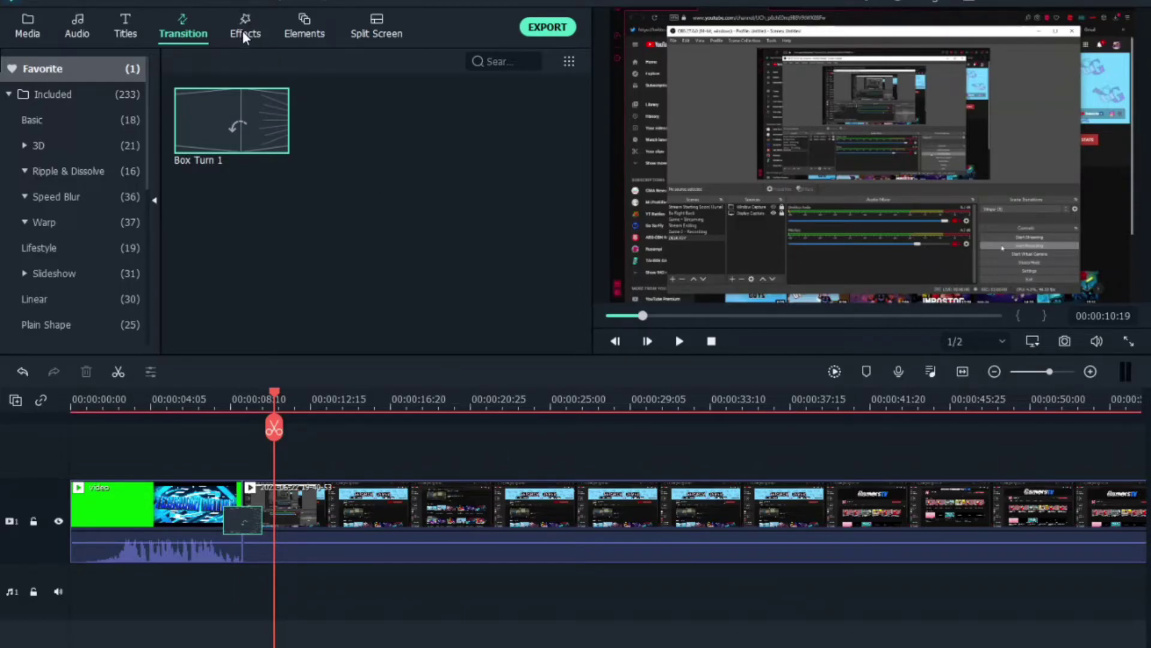
click(127, 25)
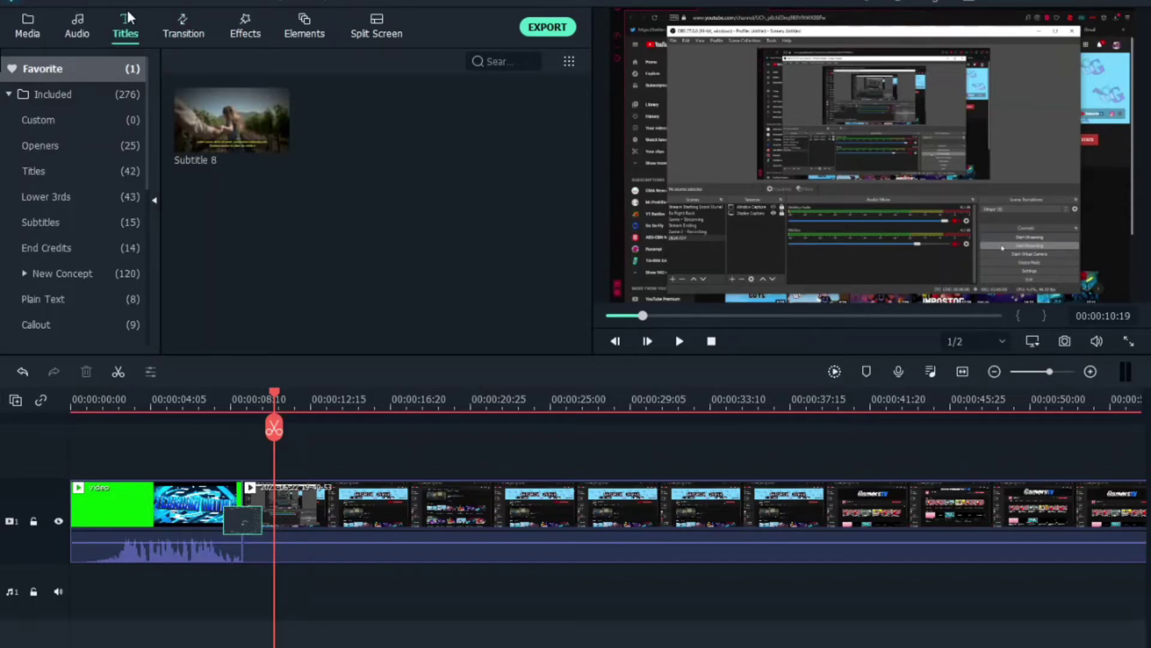
Step: Browse the Openers, Custom and Favorite title categories
click(71, 145)
click(77, 126)
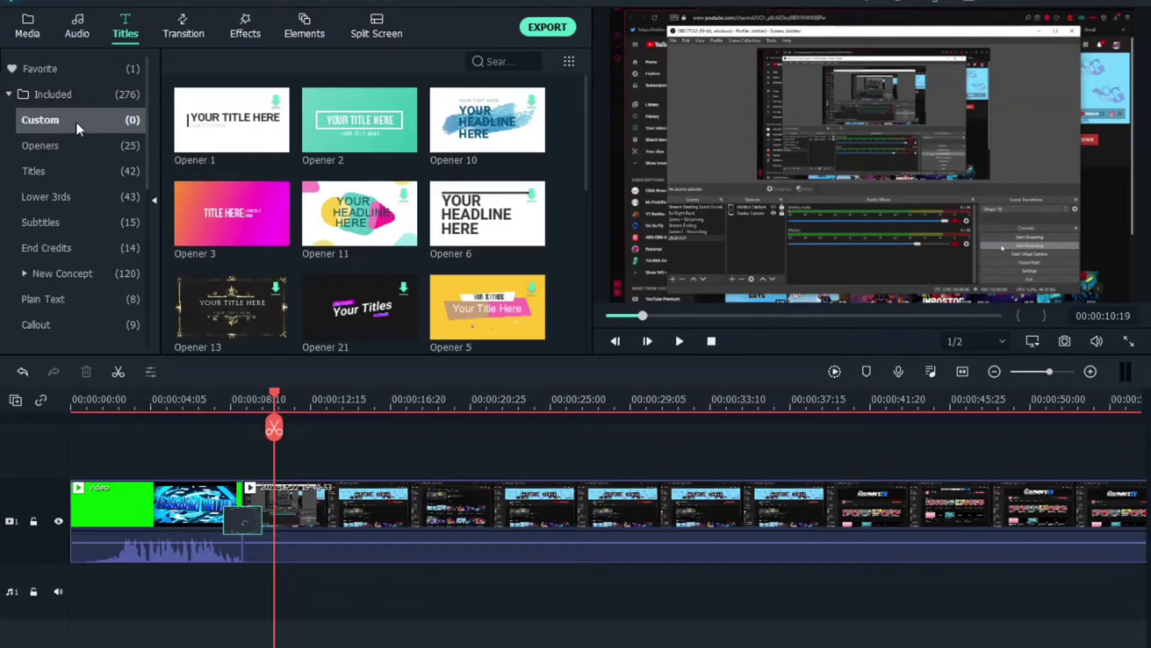
click(79, 100)
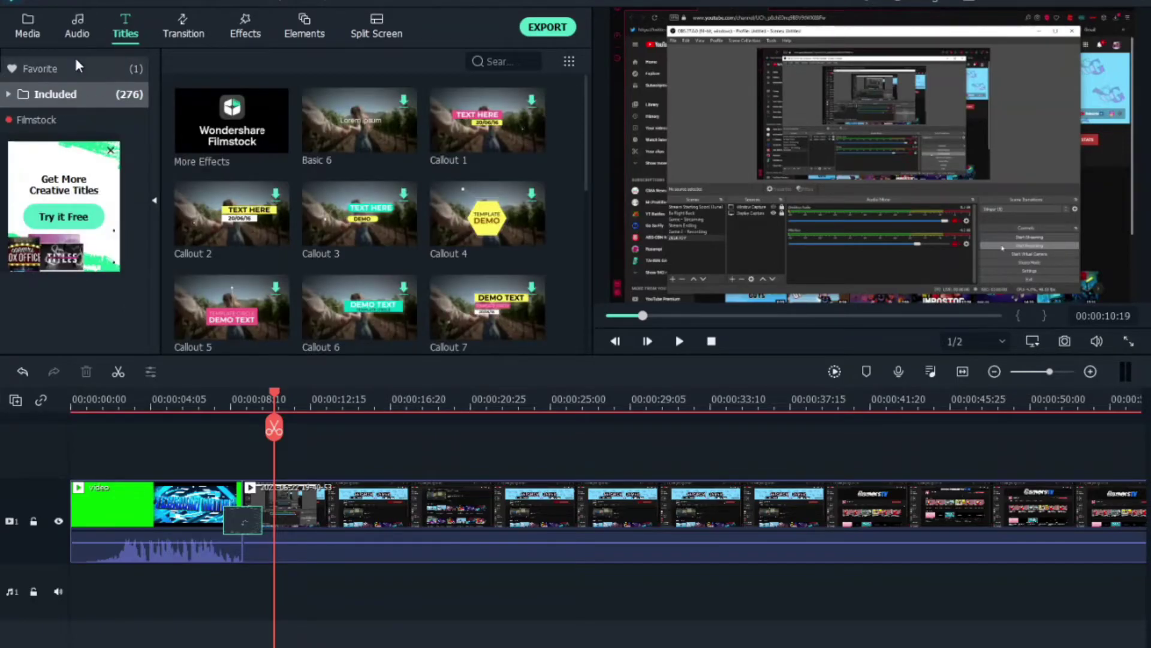
click(76, 66)
click(79, 96)
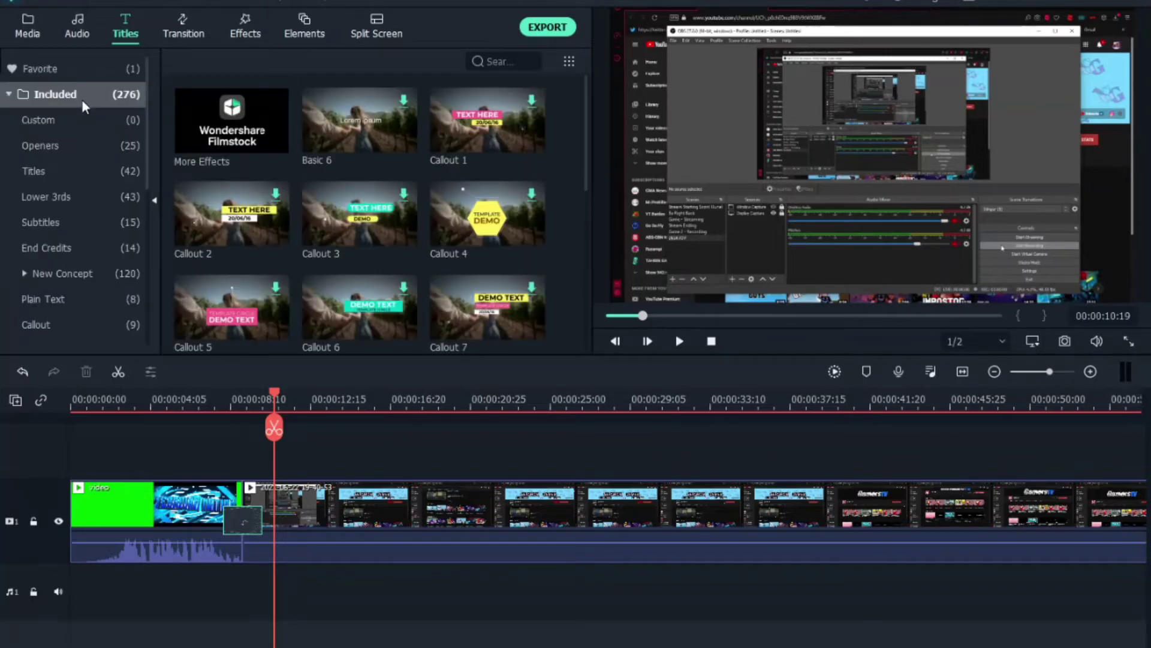
scroll(355, 258, down, 5)
scroll(351, 259, up, 5)
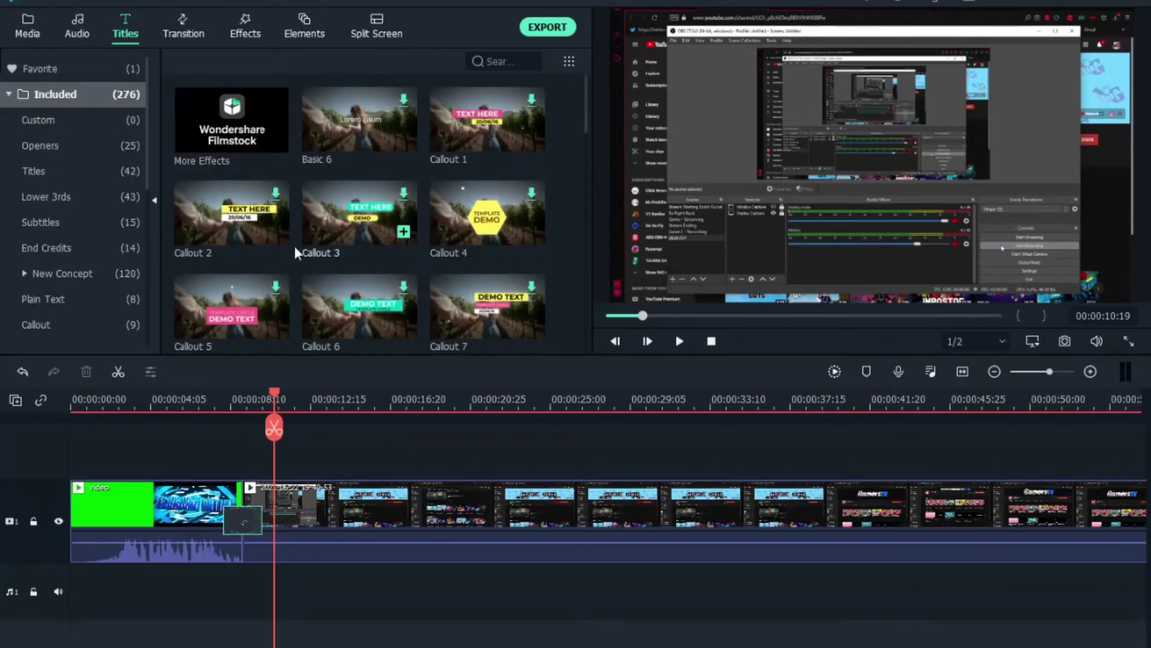
Step: Place the favourited Subtitle 8 title on a new track above the video at the playhead
click(94, 178)
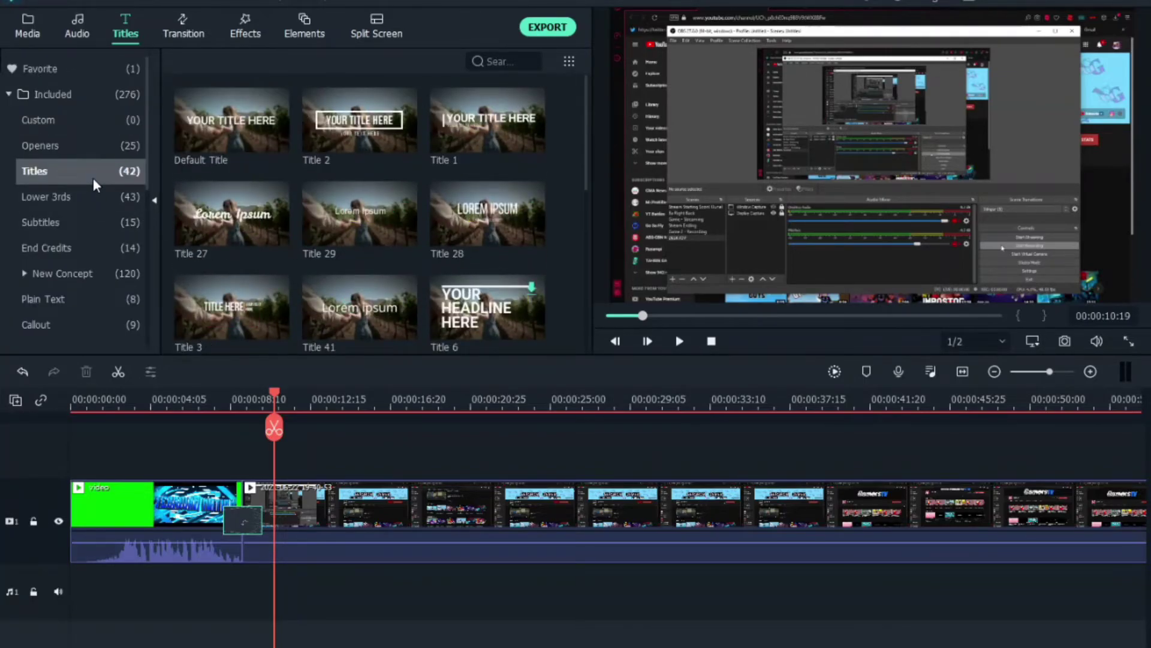
scroll(390, 274, down, 5)
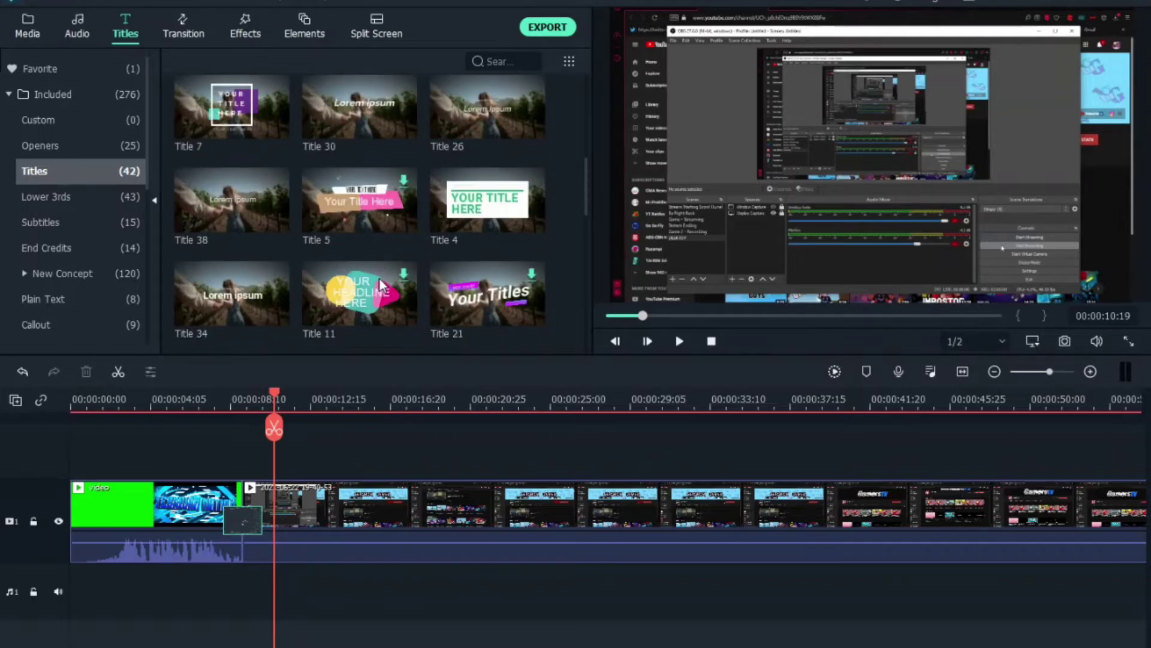
click(78, 231)
scroll(354, 242, down, 3)
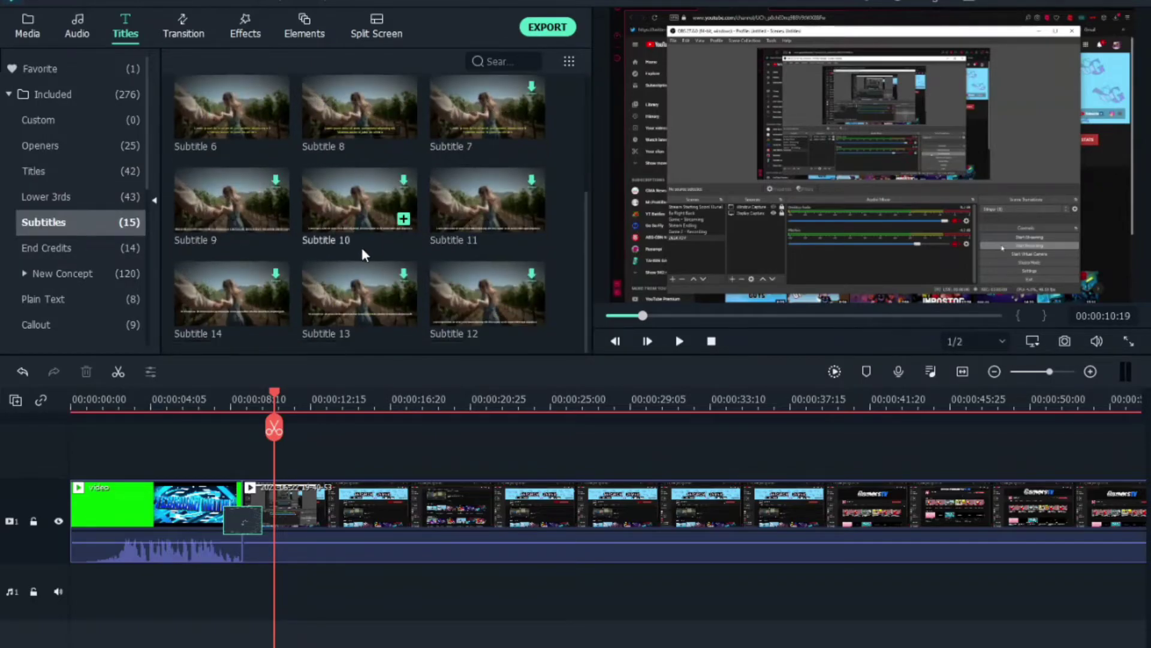
scroll(348, 168, up, 3)
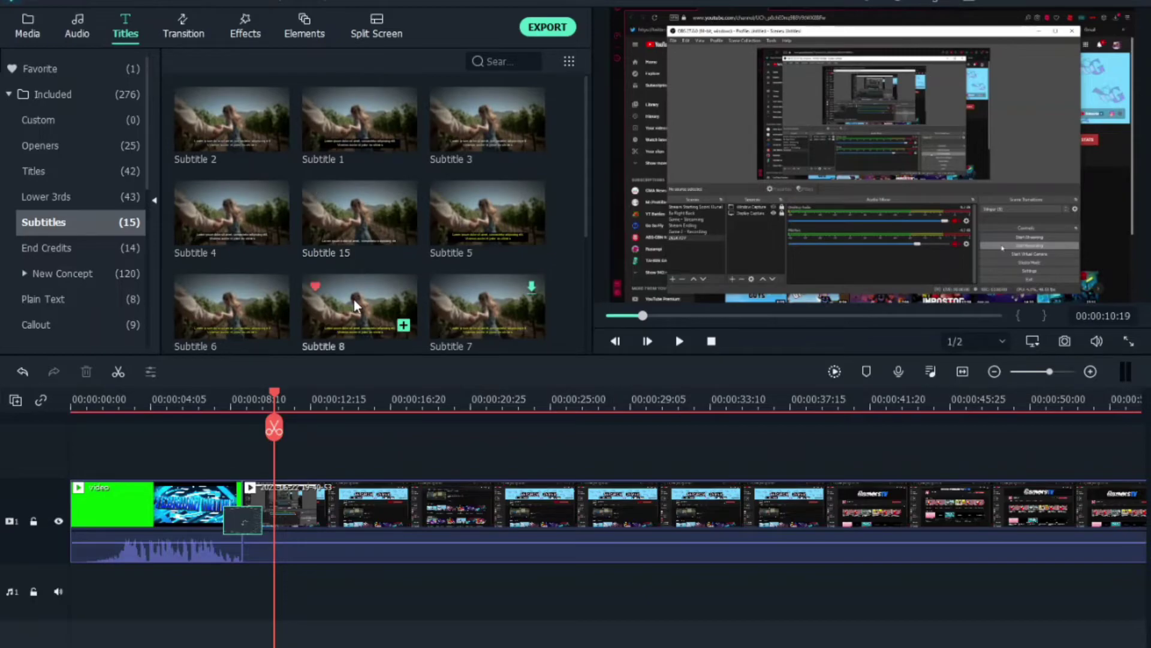
click(55, 61)
drag(228, 110, 279, 452)
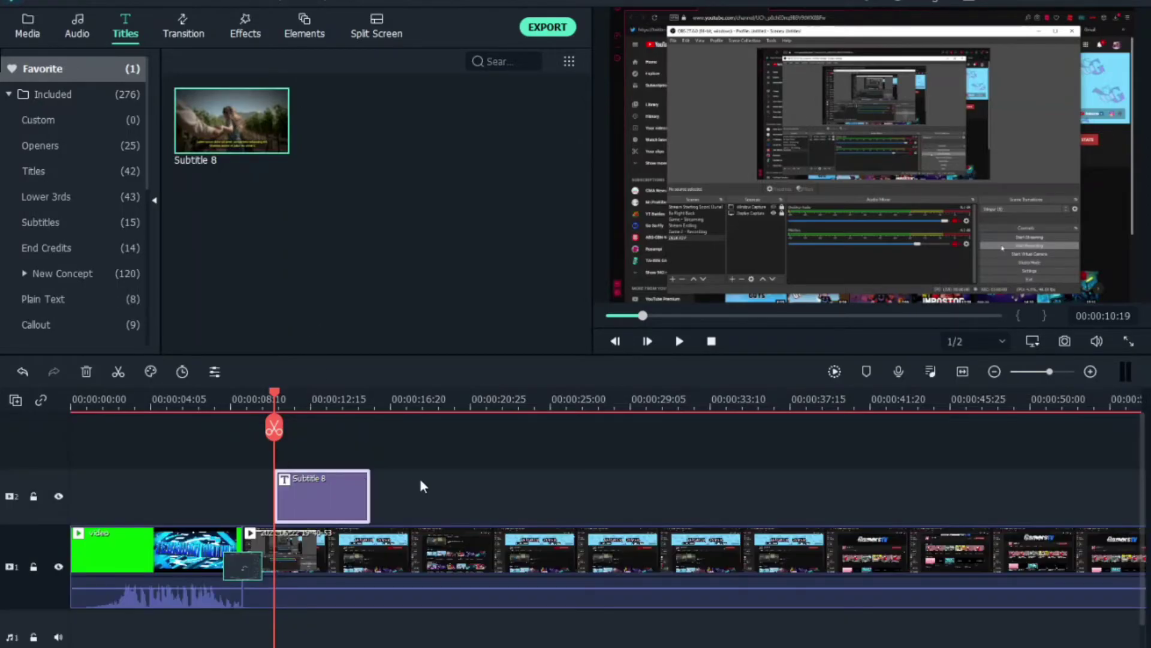
Step: In Advanced Text Edit, replace the Lorem ipsum placeholder with 'Hello Everyone!'
right_click(335, 498)
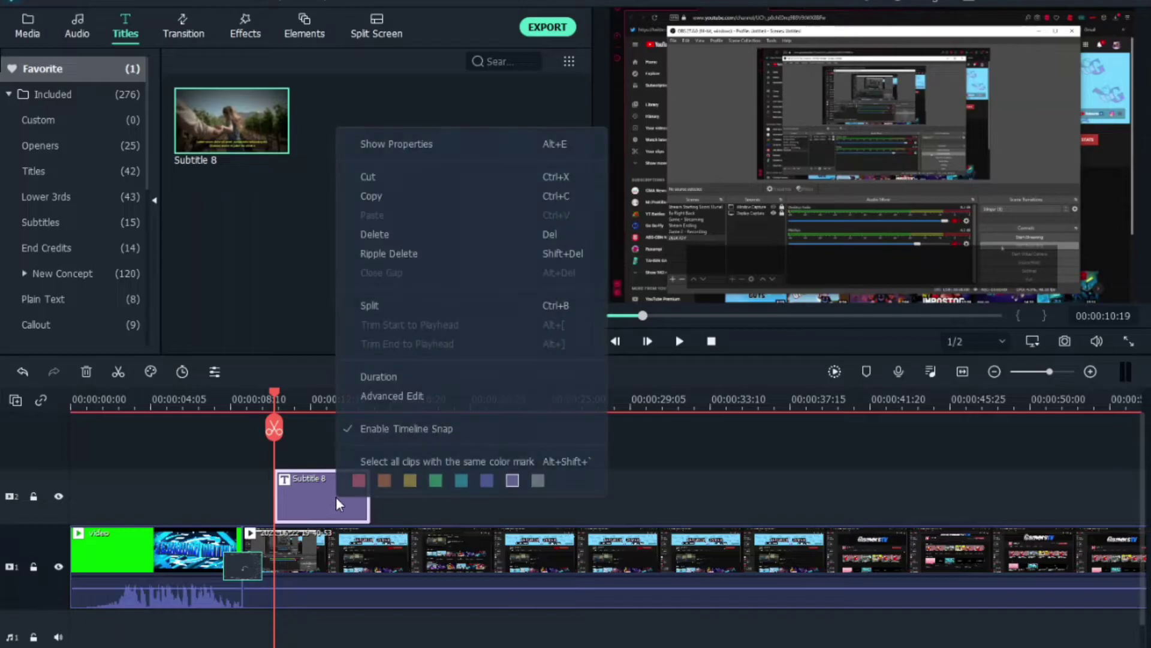
right_click(324, 495)
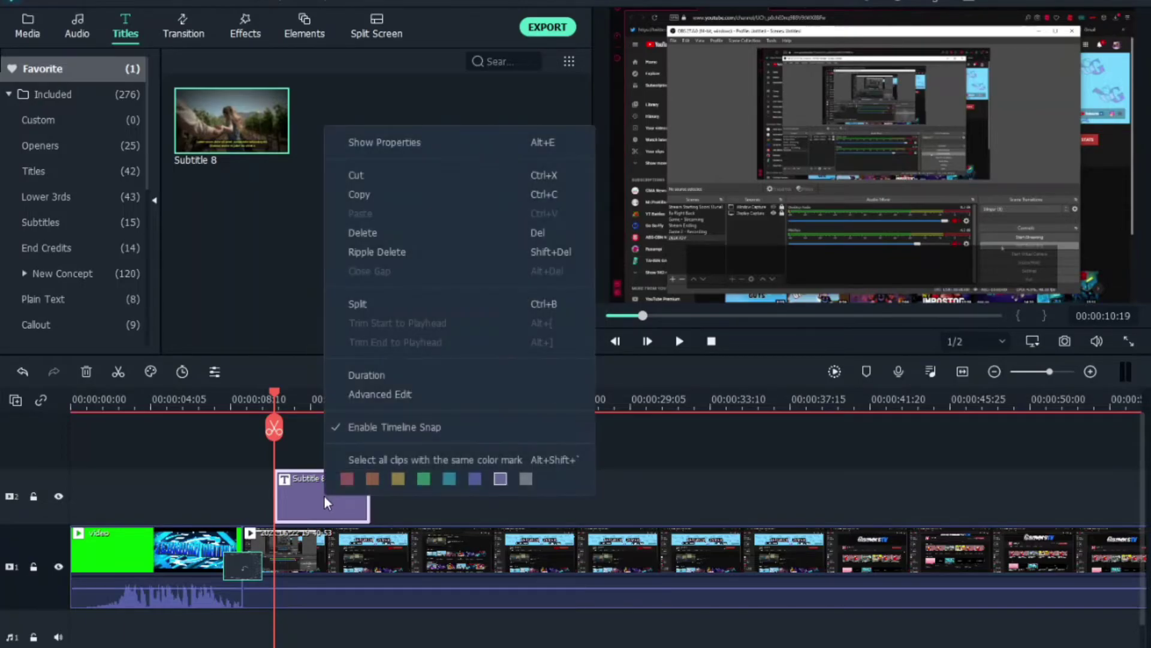
click(366, 395)
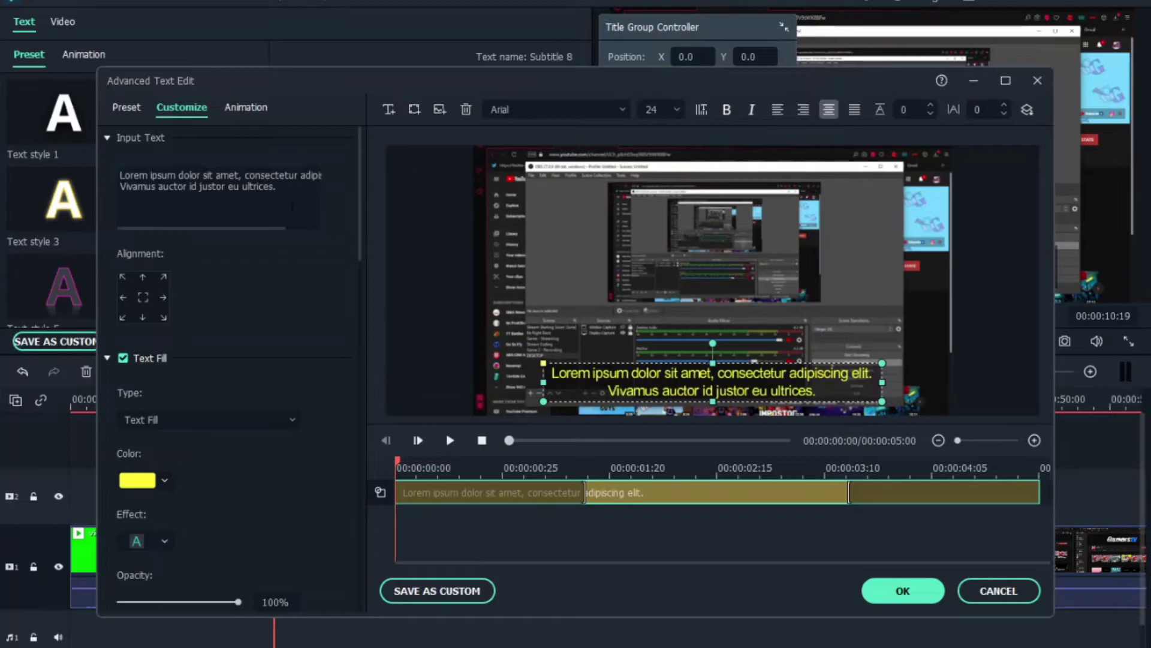
click(288, 204)
key(ctrl+a)
key(BackSpace)
text(He)
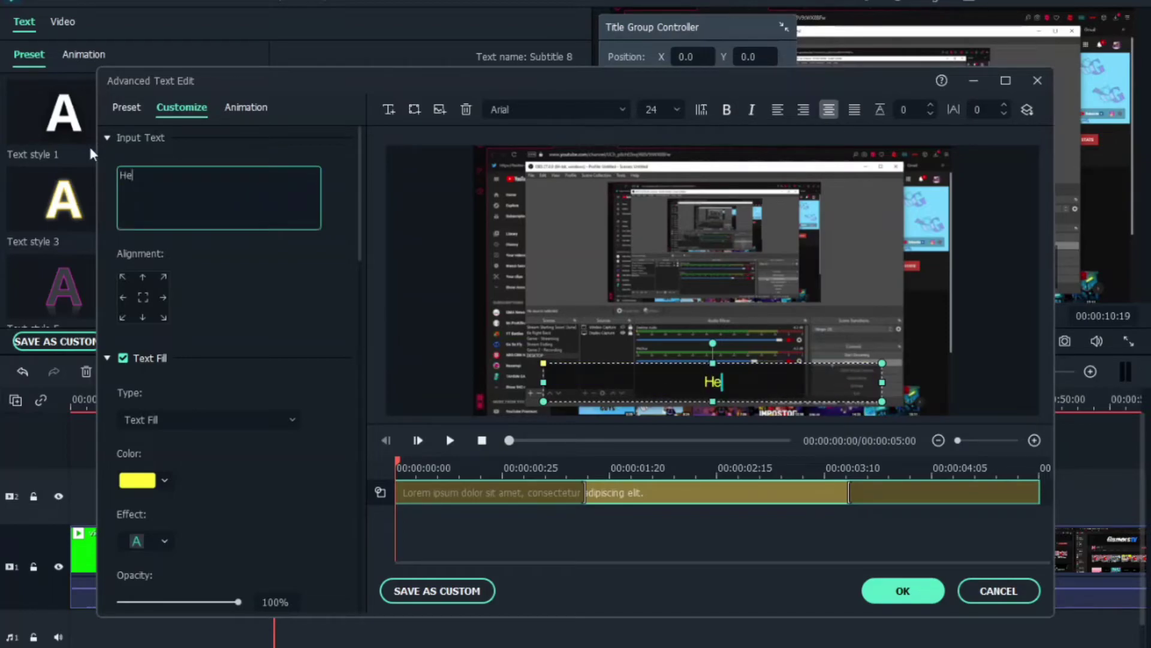
text(llo Everyone)
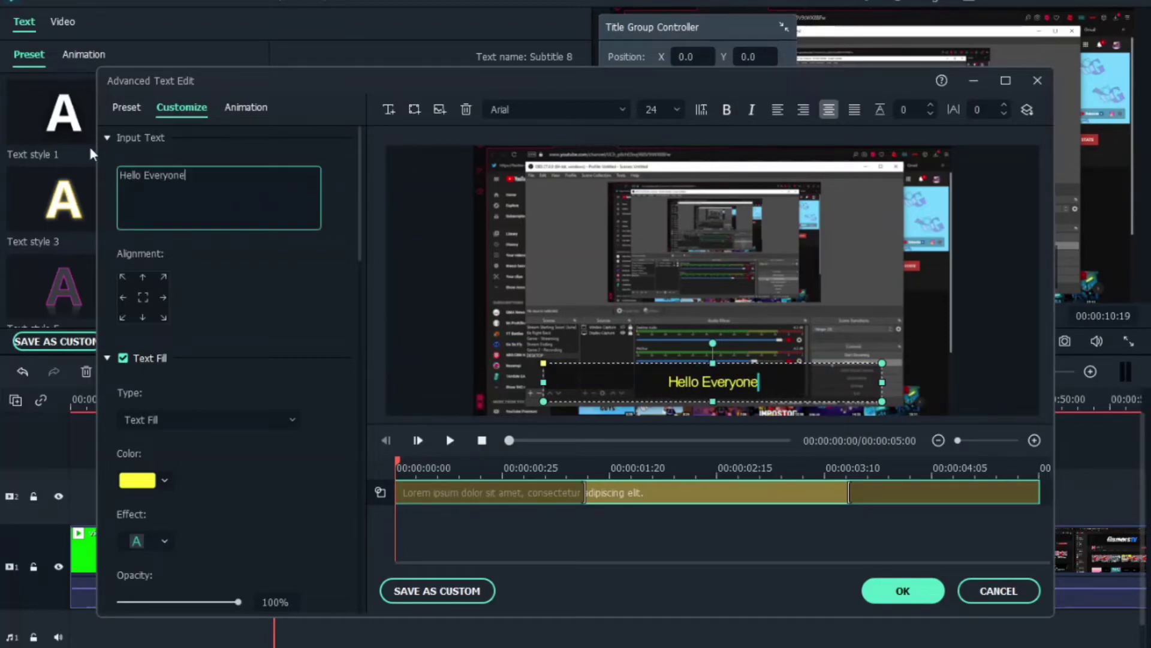
text(~!)
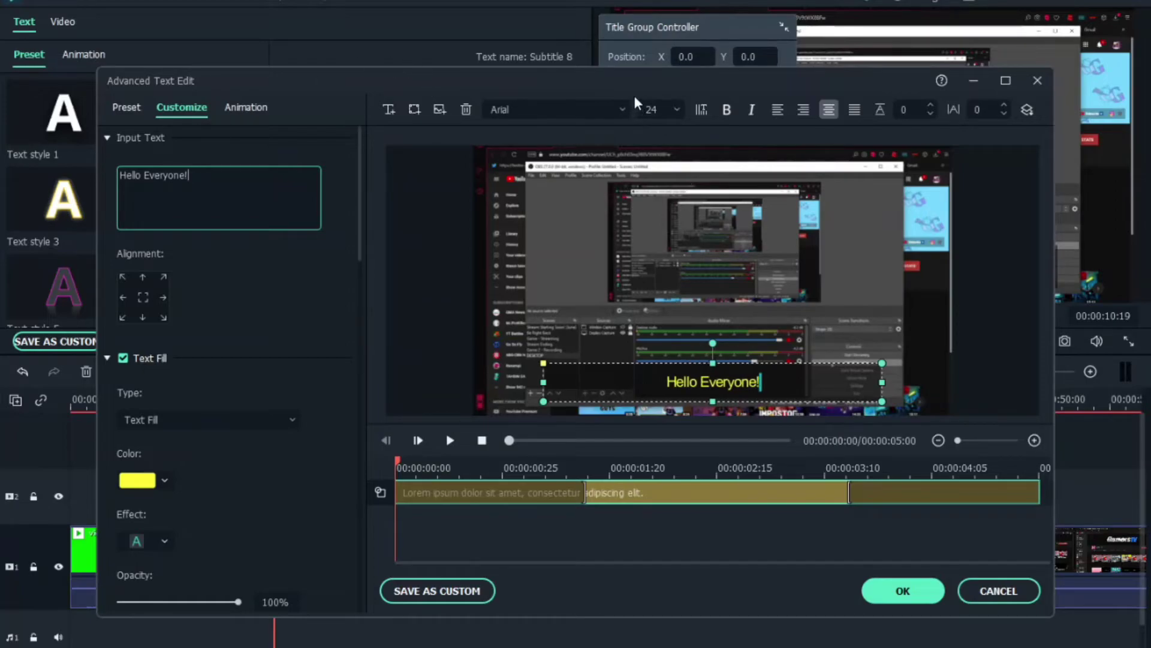
Step: Set the subtitle font to Impact at size 48 and confirm the edits
click(623, 112)
scroll(570, 240, down, 10)
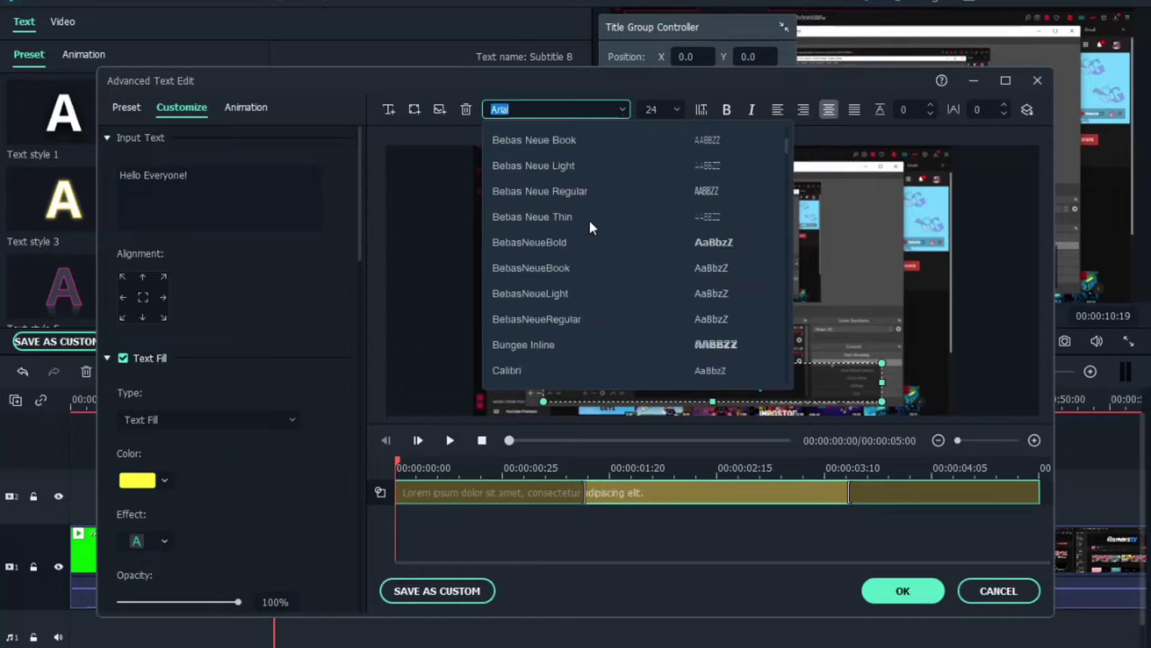
scroll(569, 282, down, 10)
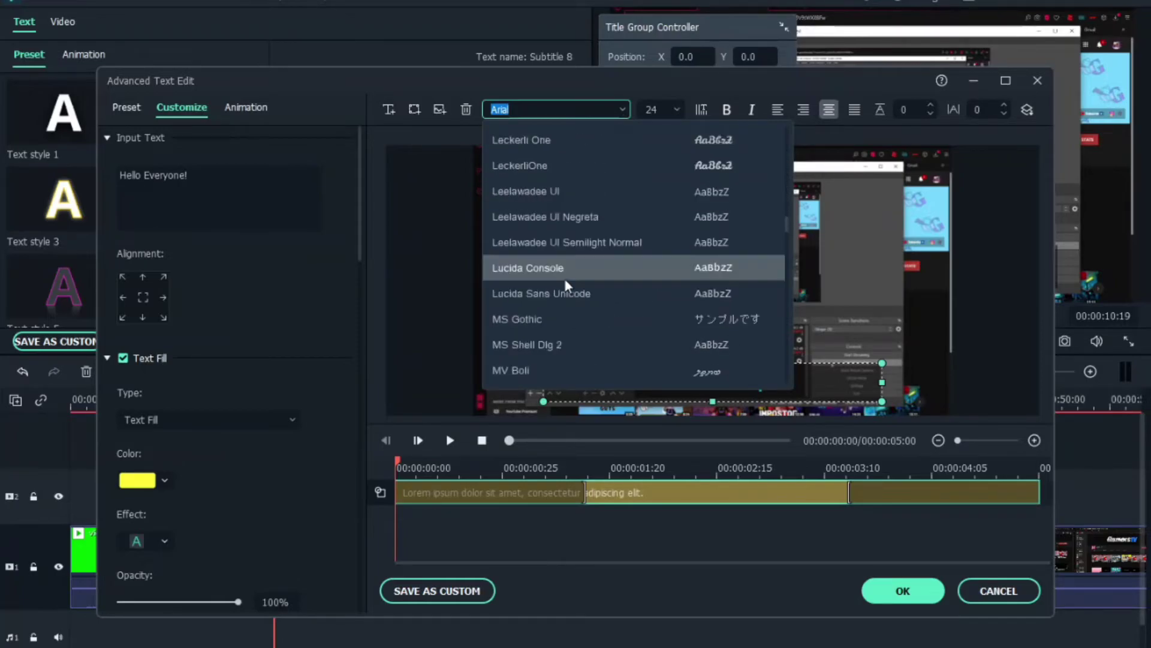
scroll(540, 252, up, 1)
click(542, 218)
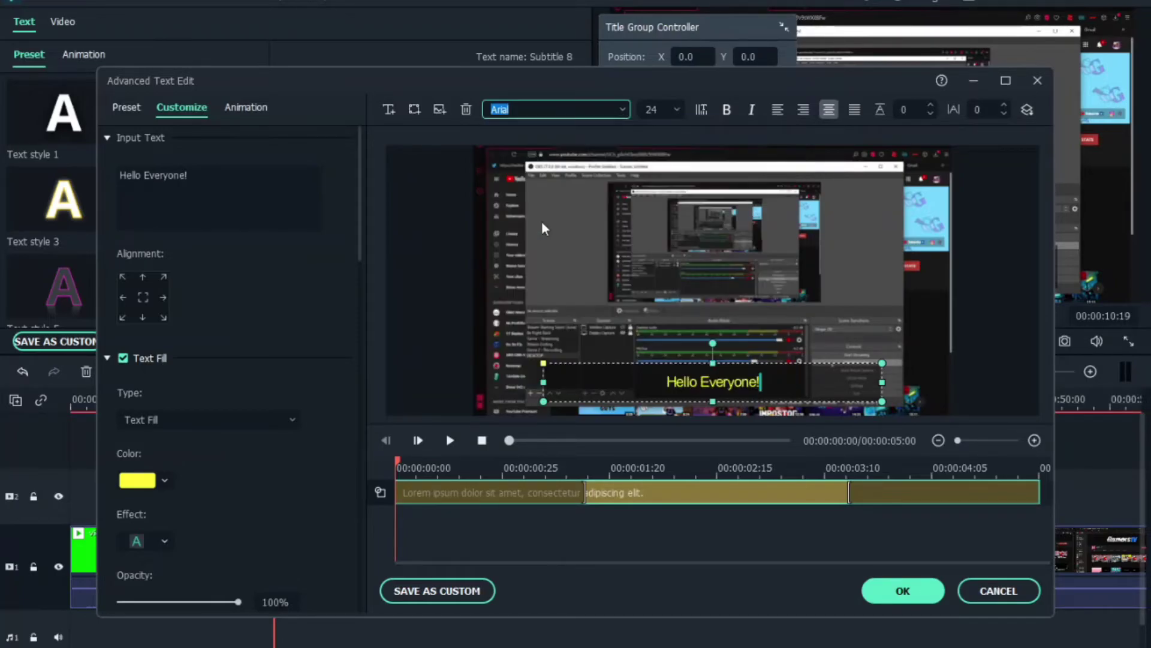
click(675, 110)
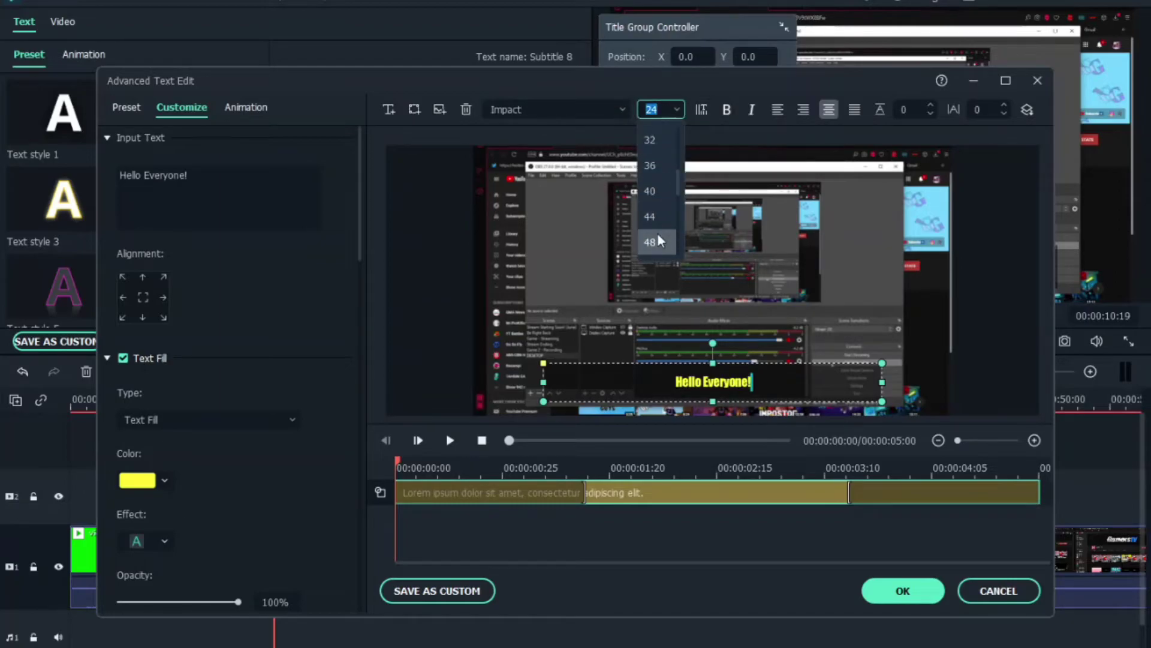
click(658, 238)
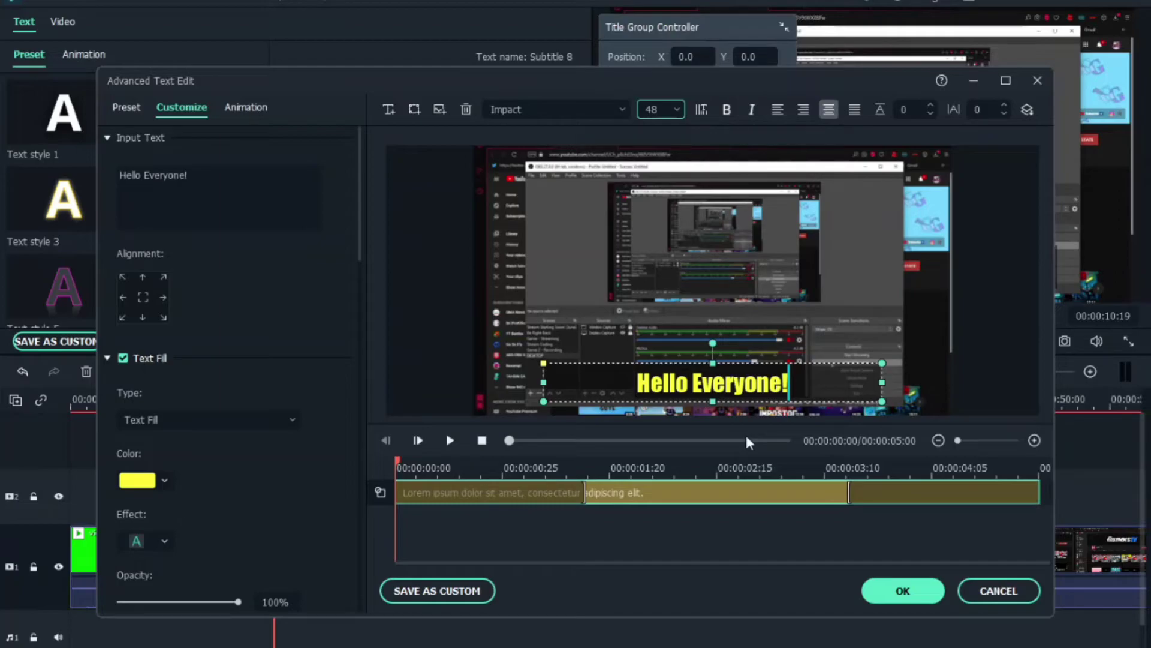
click(891, 593)
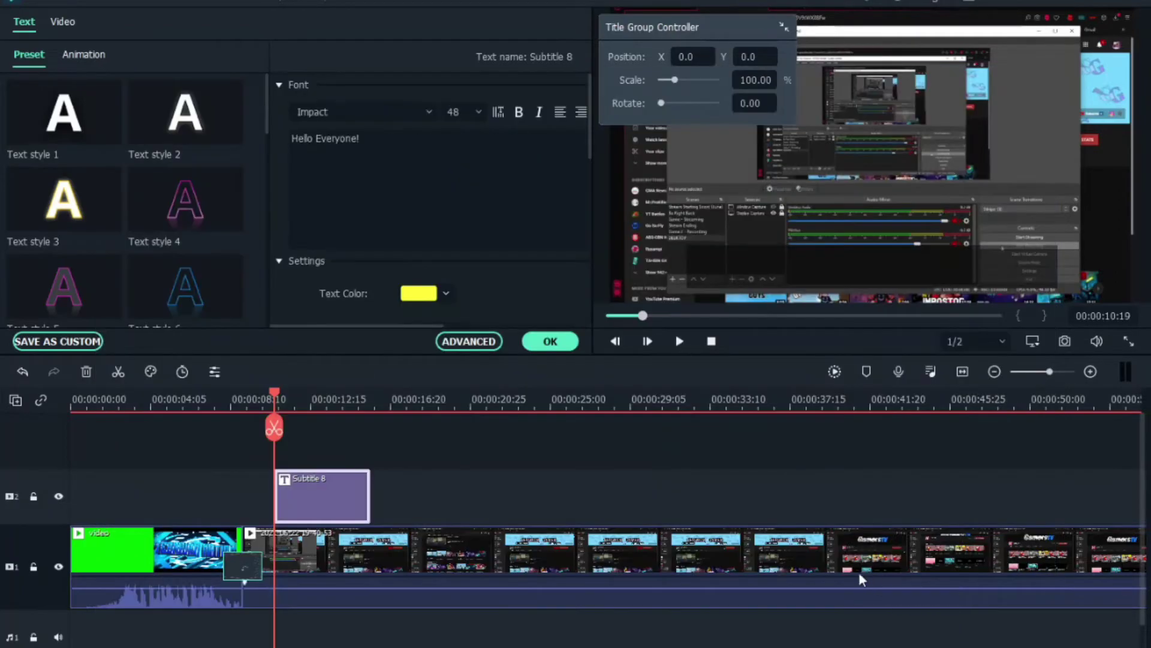
Step: Close the text panel and play back the section showing 'Hello Everyone!' over the video
click(549, 341)
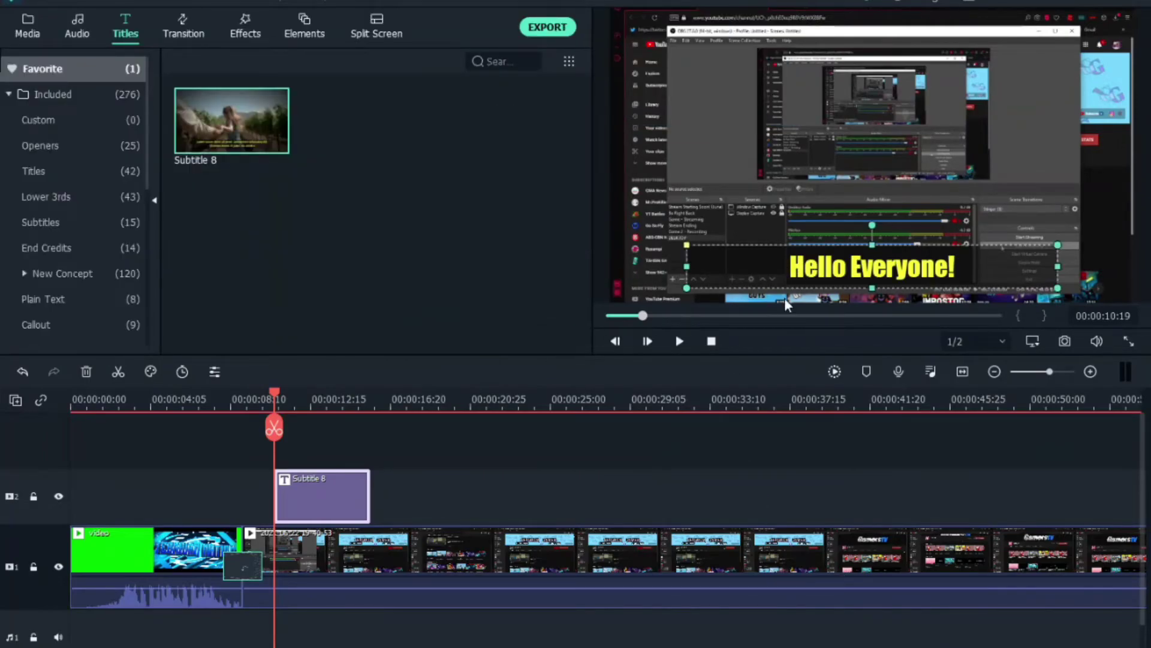
mouse_move(275, 391)
mouse_down()
mouse_move(322, 398)
mouse_move(271, 395)
mouse_up()
click(679, 341)
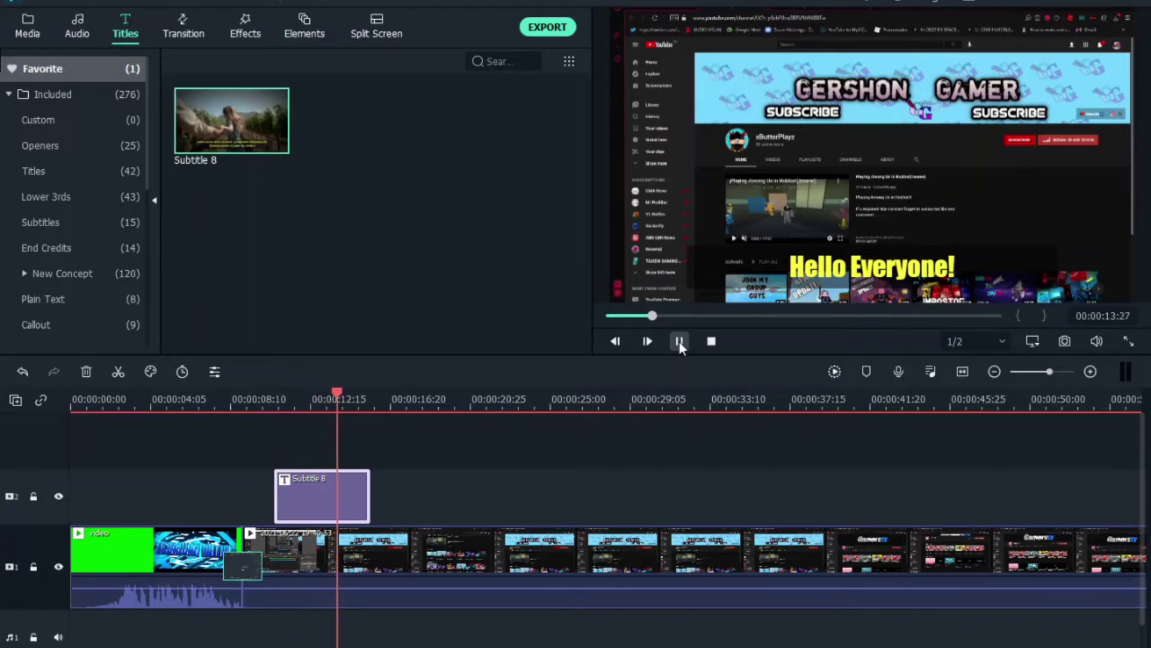
click(680, 341)
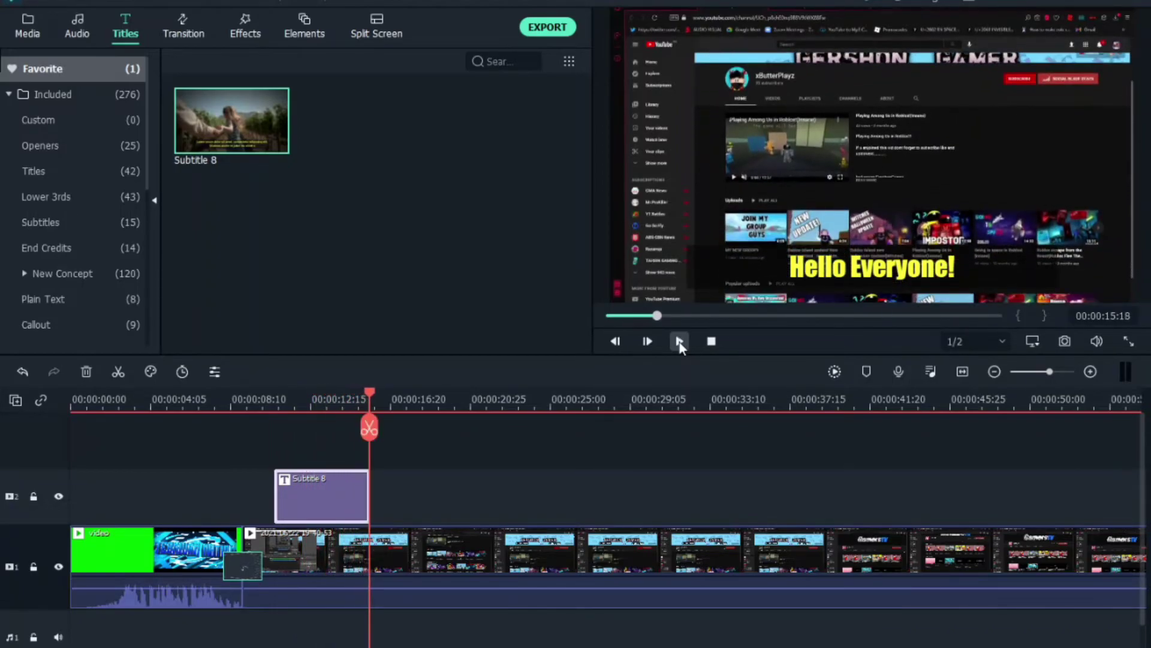
click(244, 25)
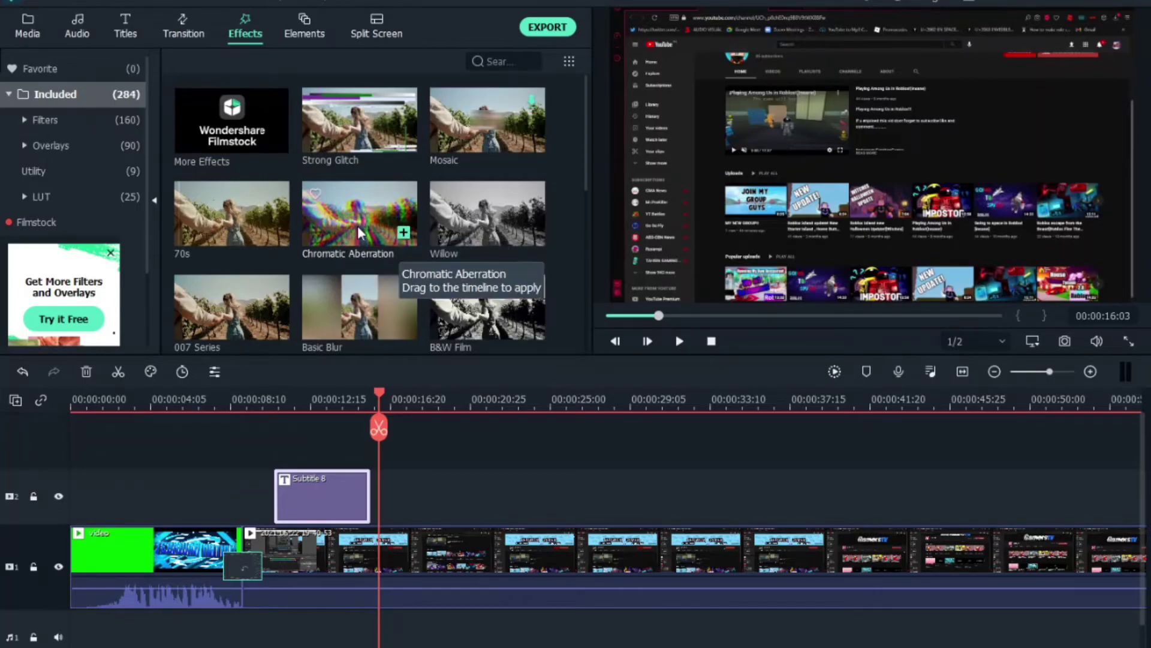
Step: Drop Chromatic Aberration on the top track over Subtitle 8 and play the effect through
drag(358, 225, 277, 433)
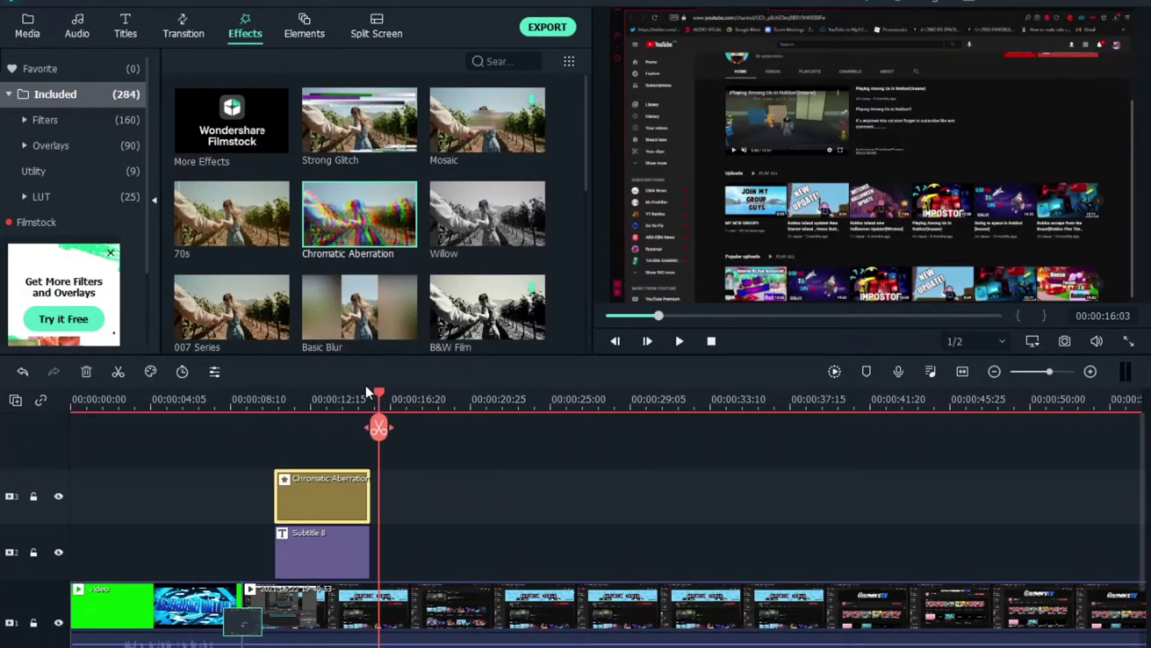
drag(366, 390, 267, 414)
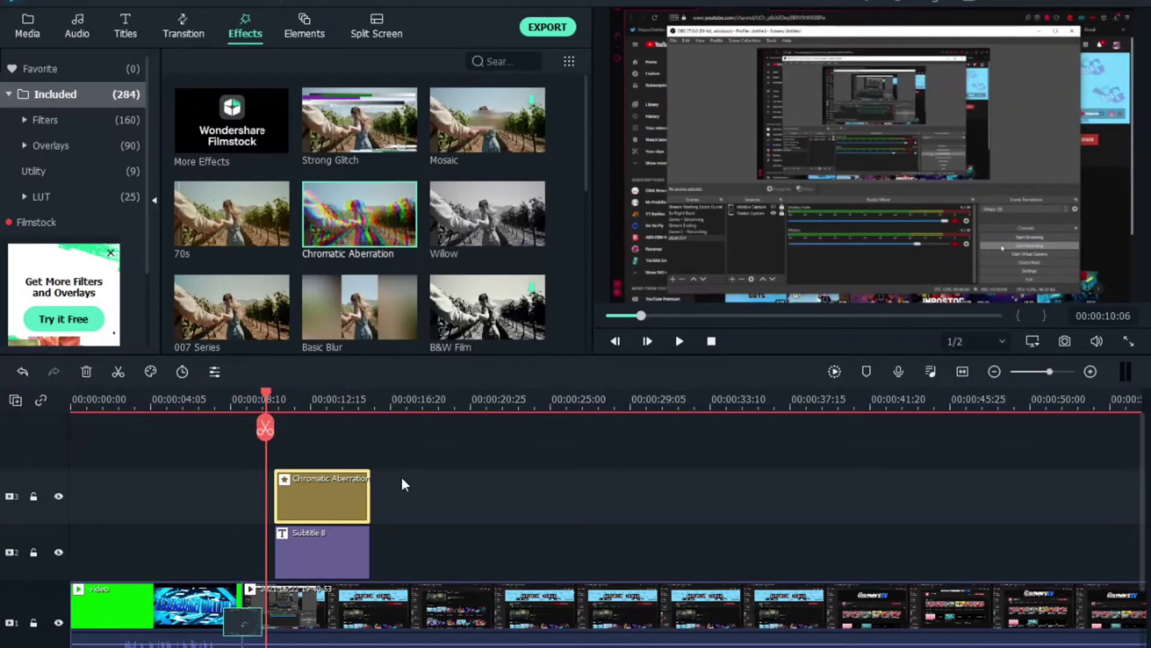
click(680, 342)
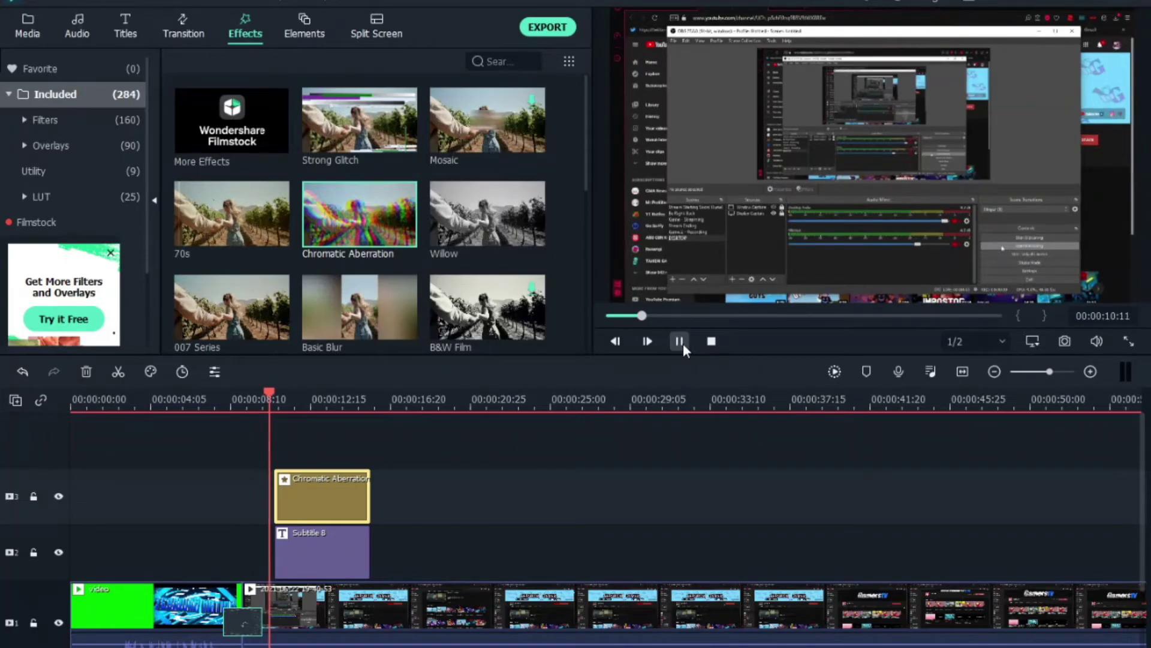
click(681, 343)
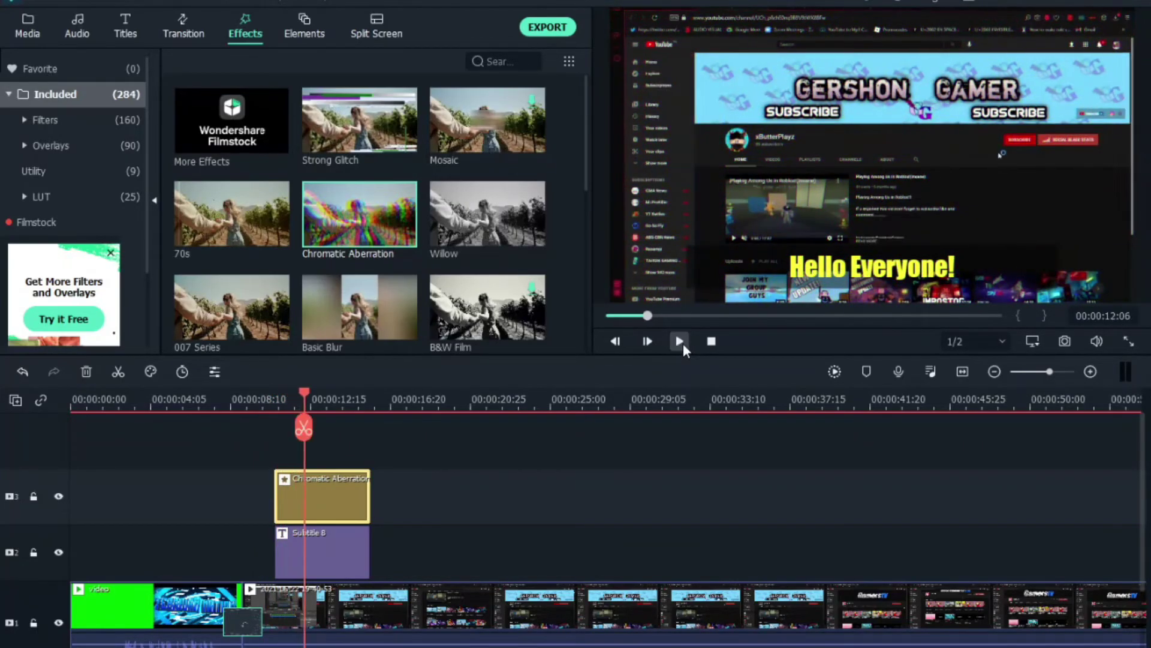
click(682, 343)
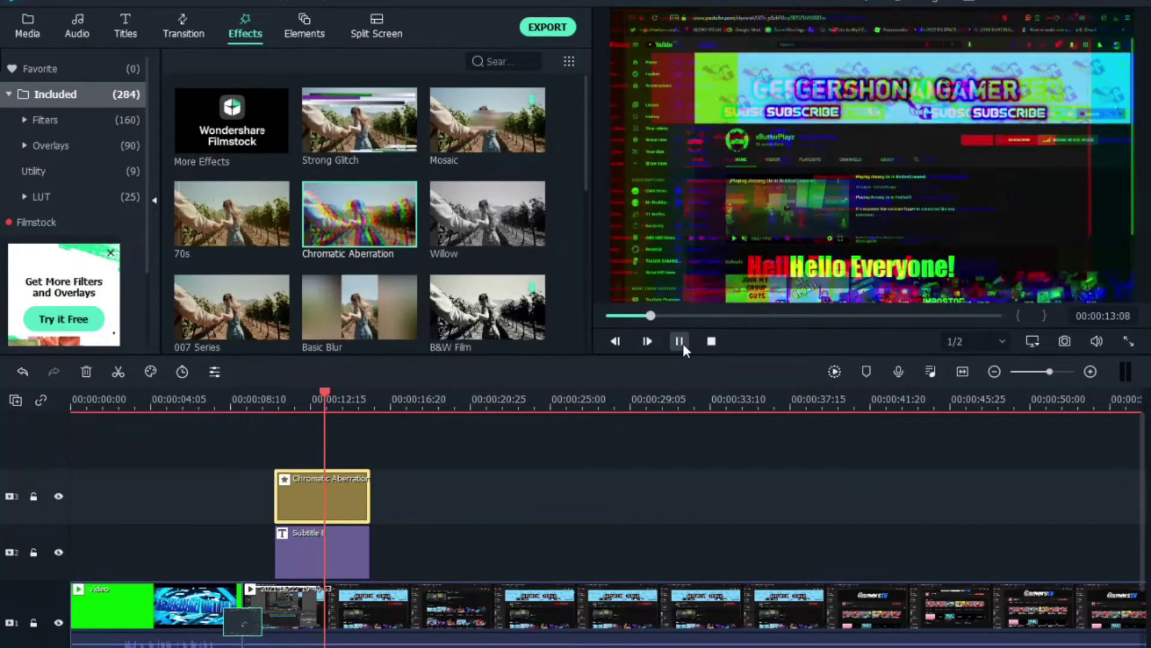
click(682, 343)
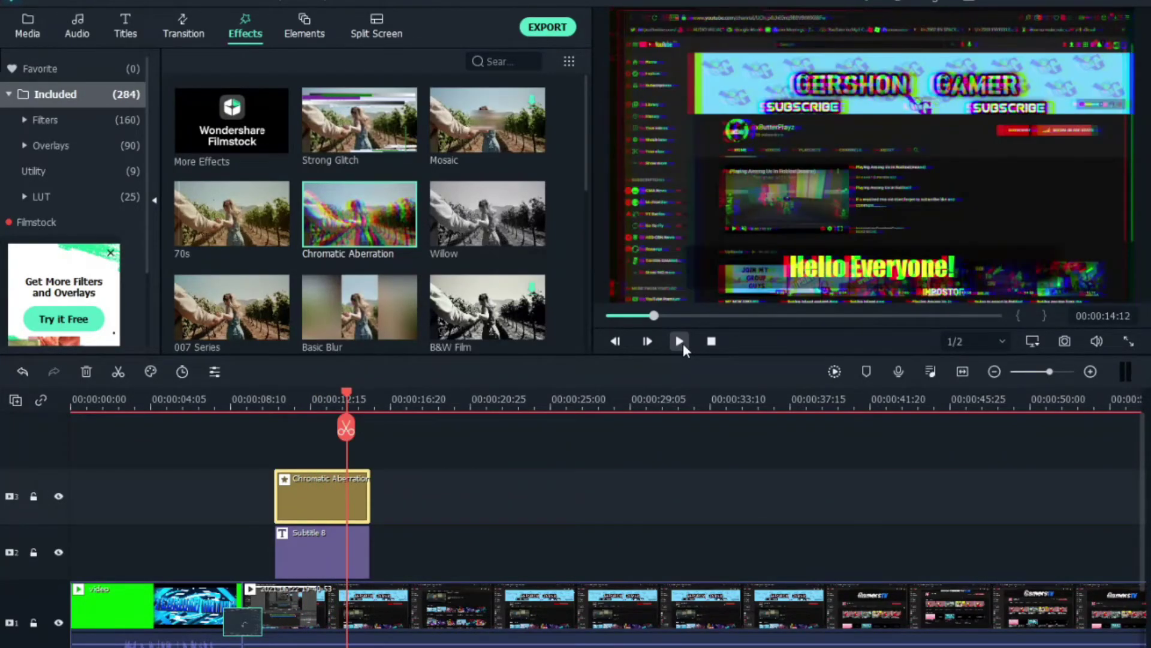
click(683, 343)
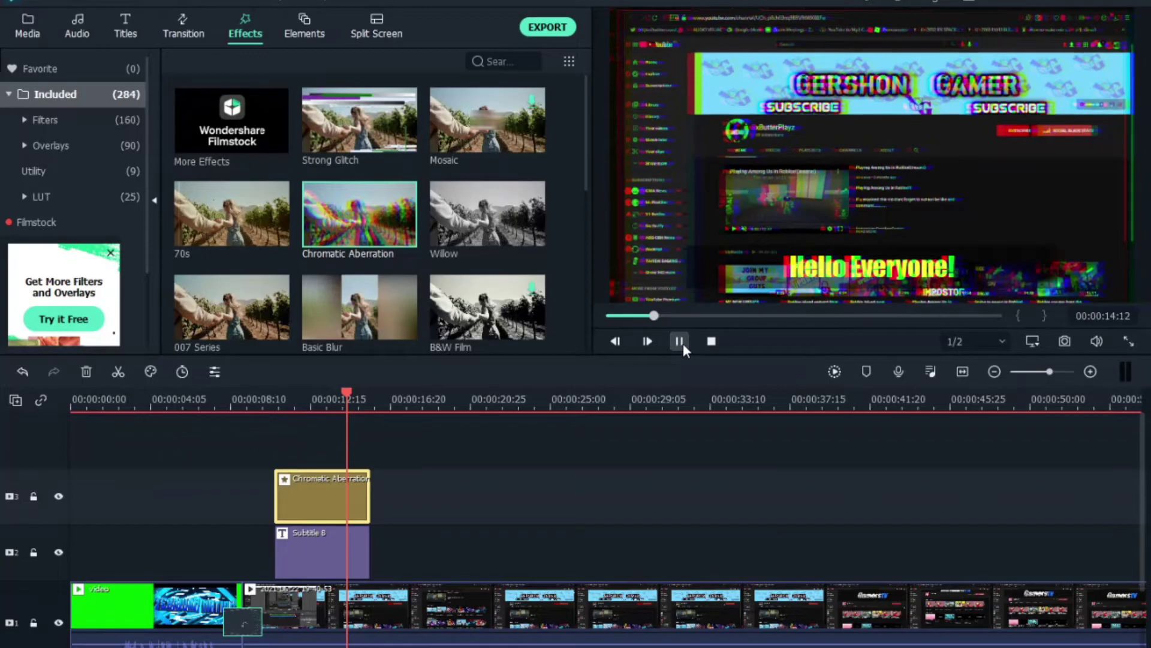
click(682, 343)
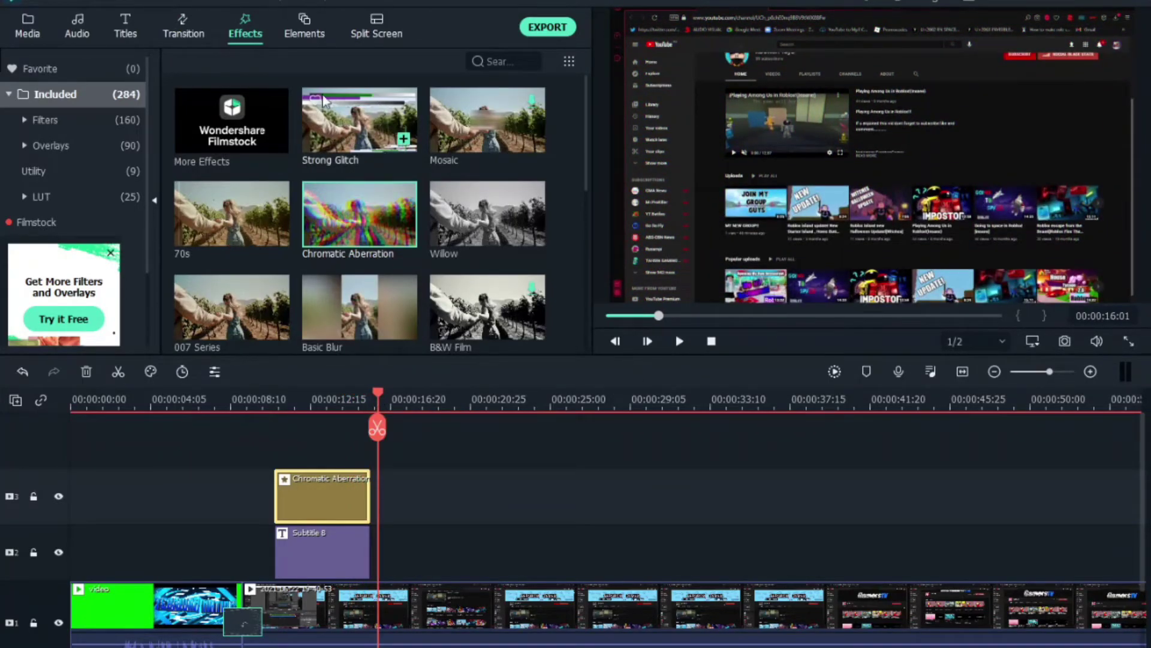
scroll(400, 245, down, 5)
scroll(401, 244, up, 5)
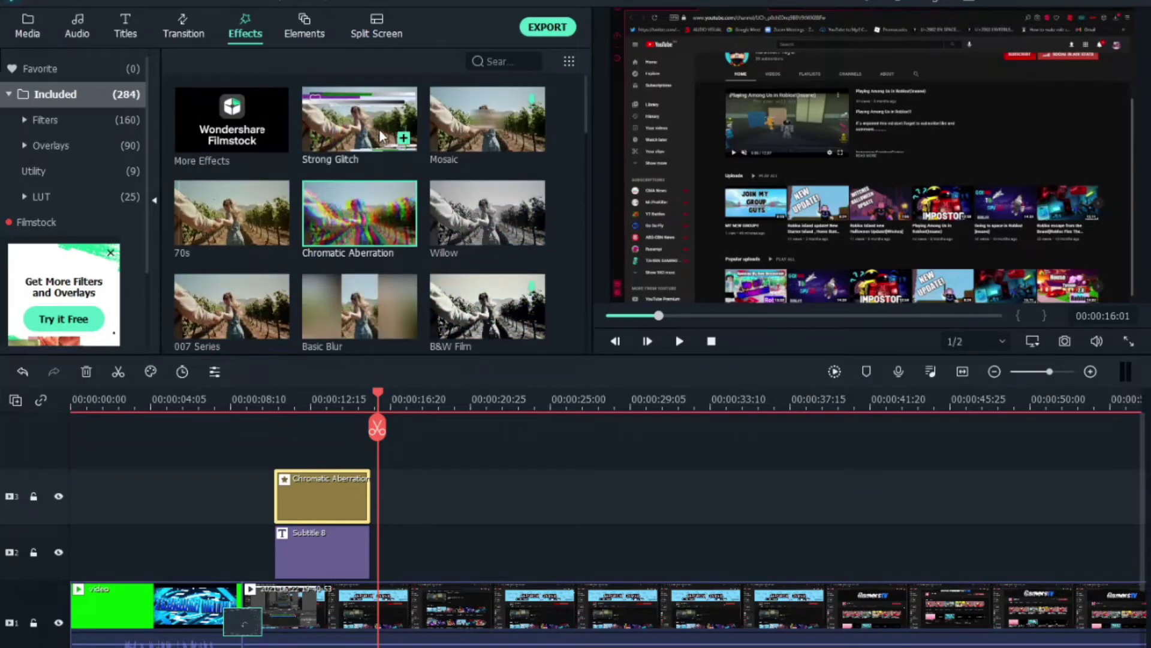
scroll(456, 306, down, 4)
scroll(453, 298, down, 3)
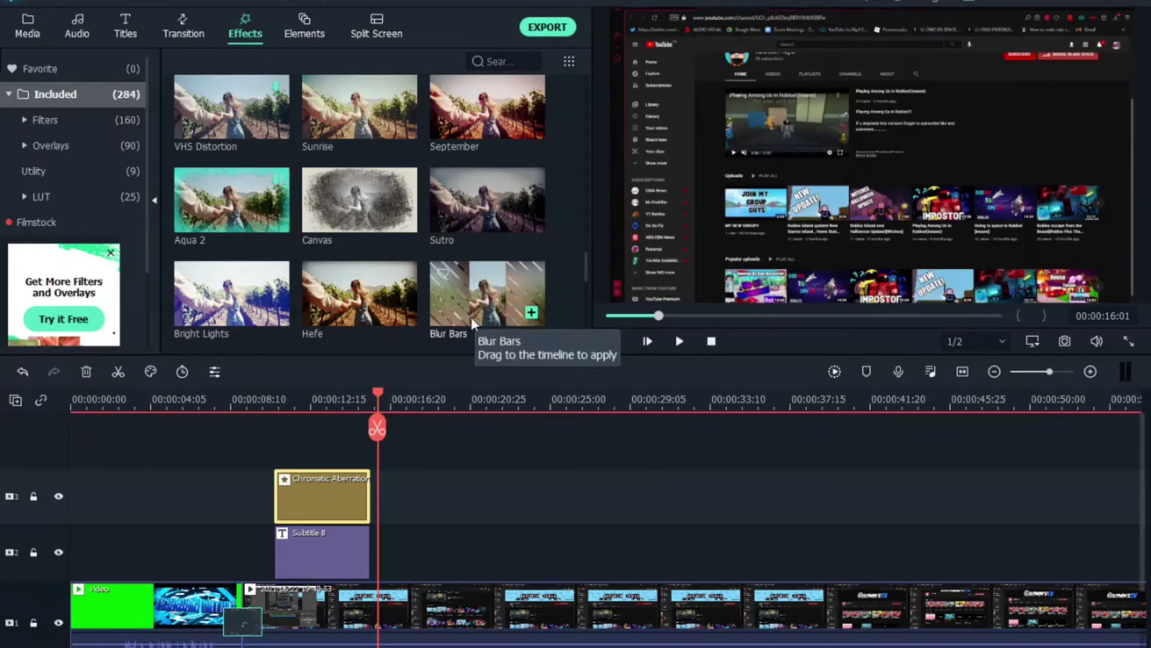
scroll(450, 224, up, 3)
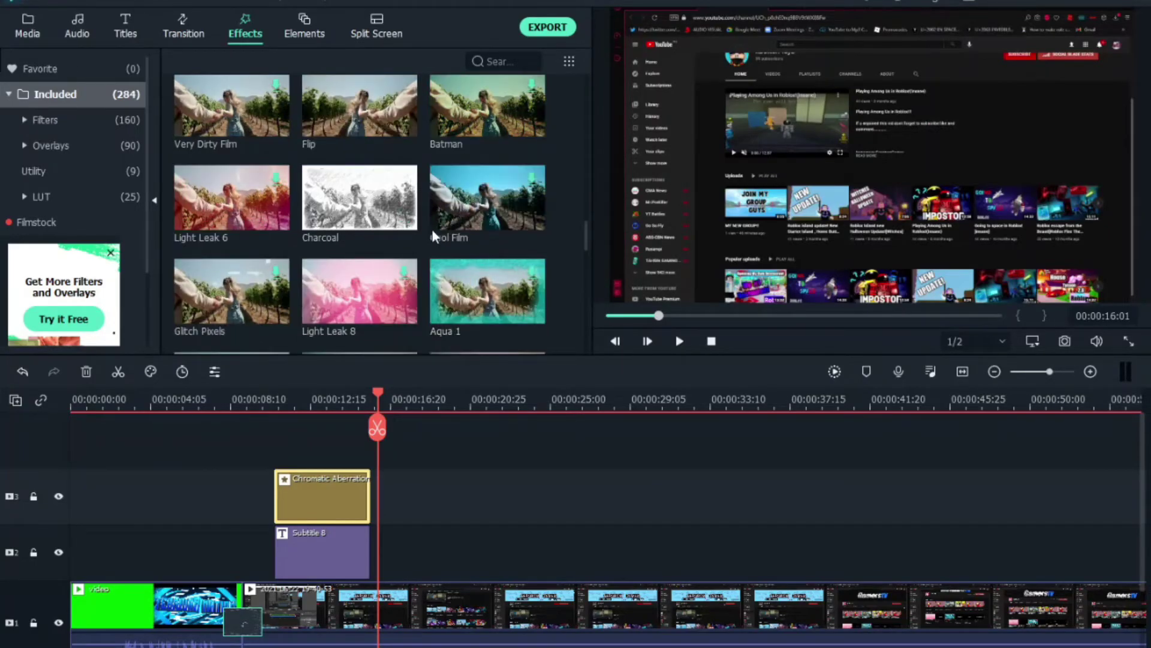
scroll(260, 324, up, 3)
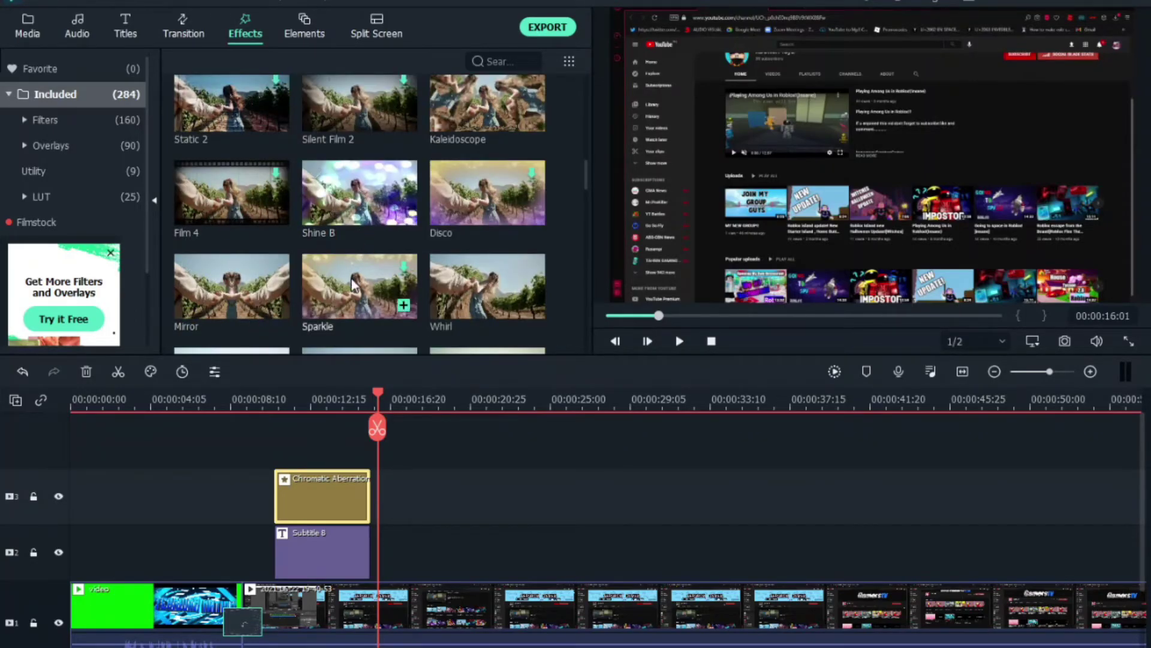
scroll(339, 319, up, 3)
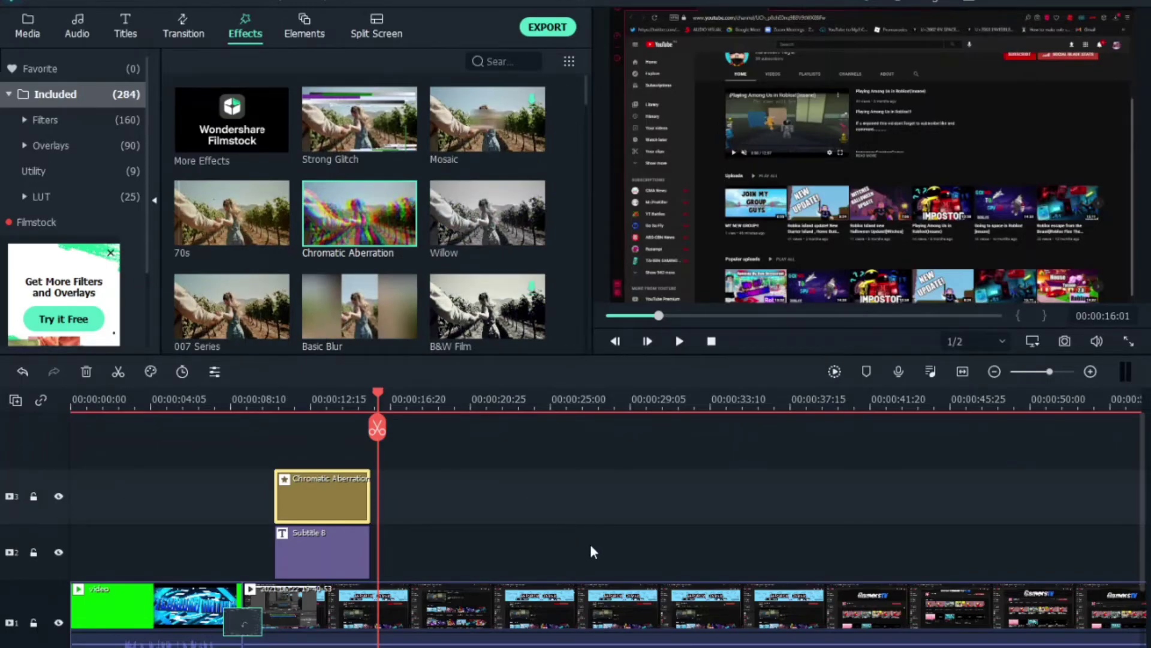
scroll(590, 544, down, 2)
scroll(568, 567, up, 2)
drag(371, 424, 268, 425)
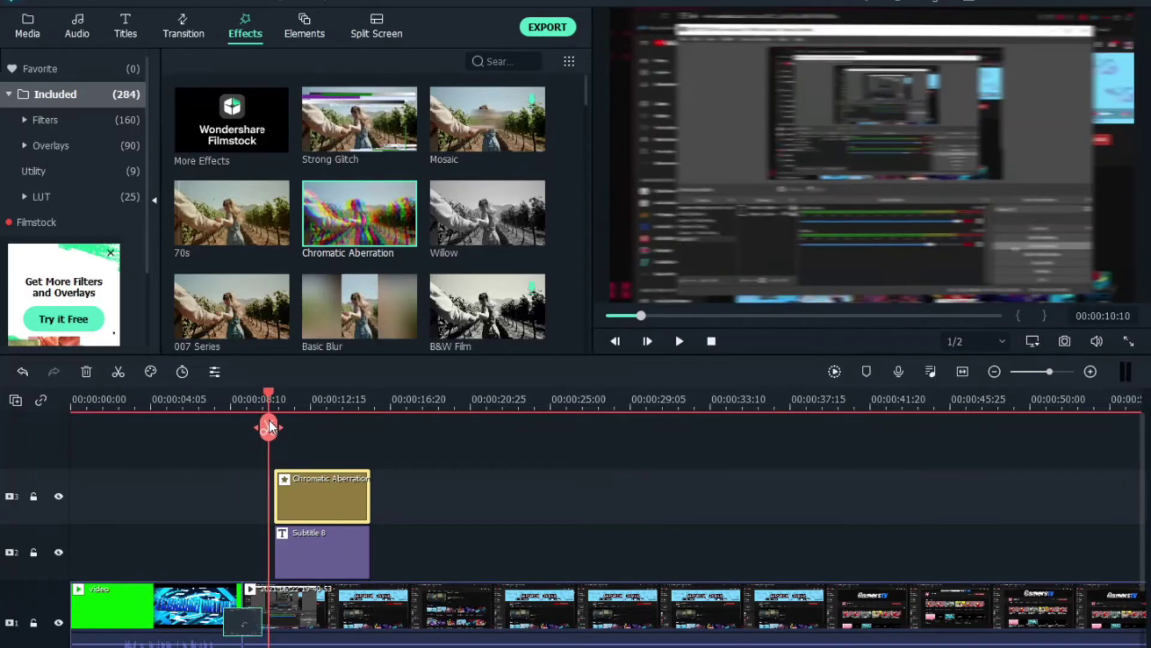
click(681, 342)
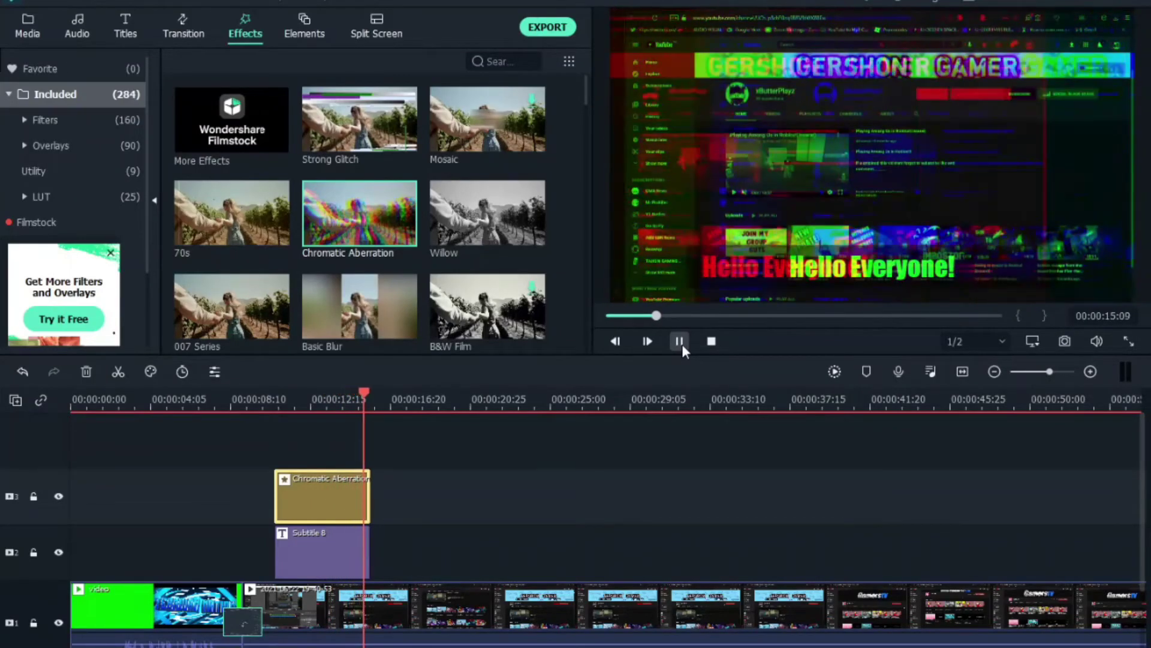
click(682, 344)
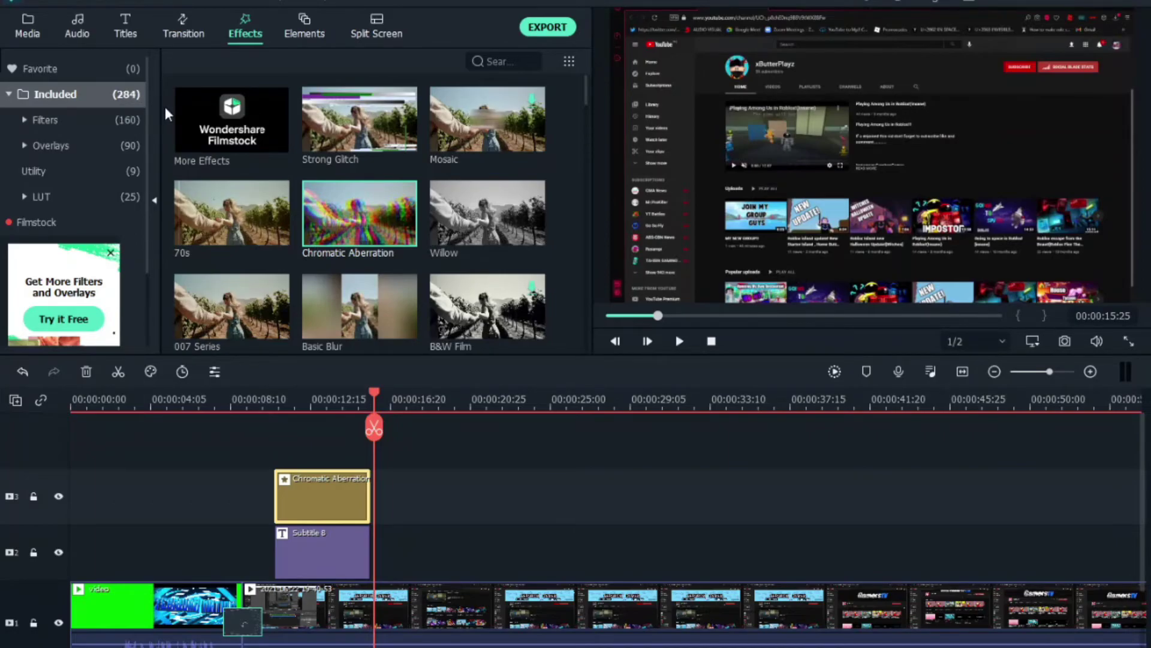
Step: Place NEFFEX - Cold from My Music on audio track 1, starting under the subtitle
click(77, 34)
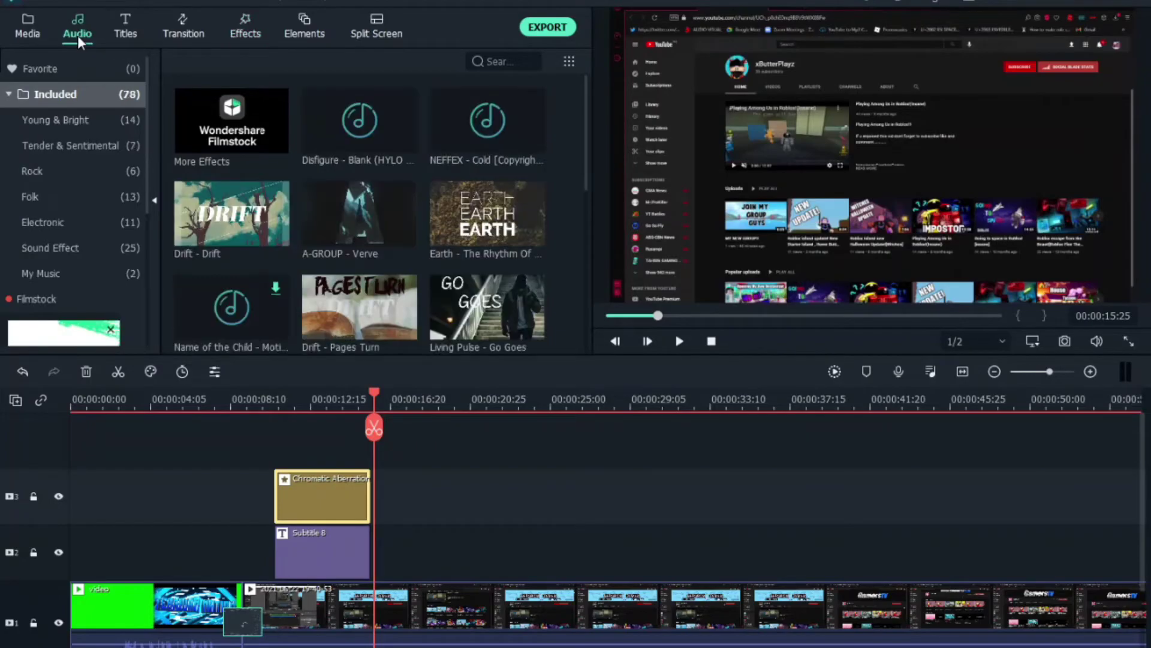
click(57, 283)
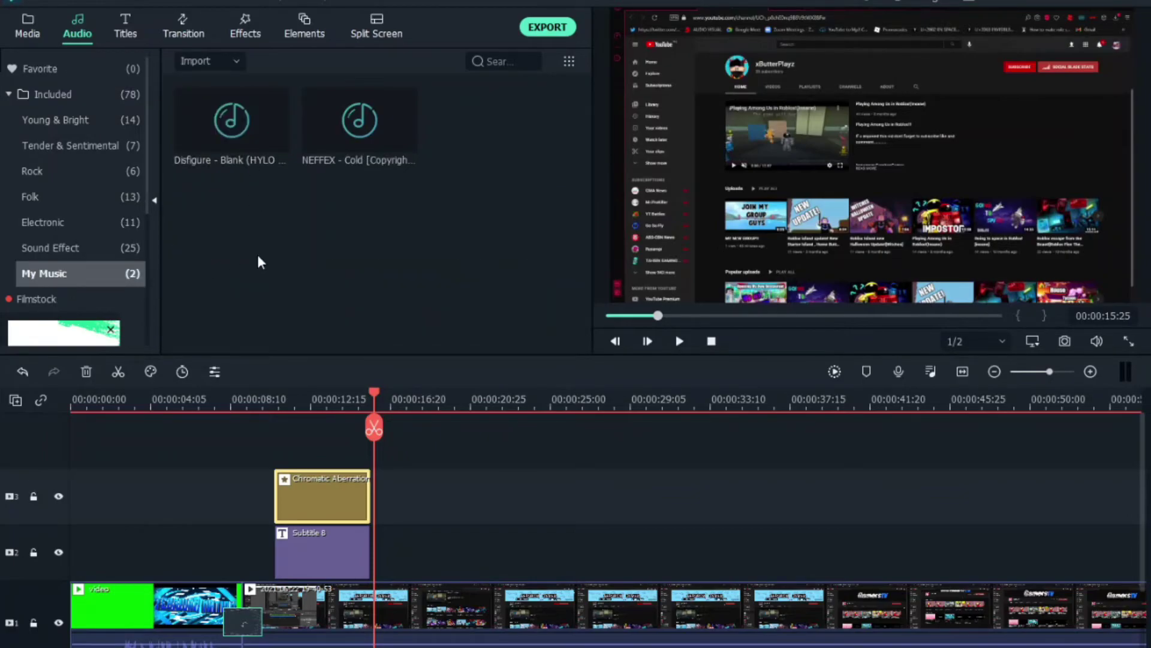
mouse_move(356, 141)
scroll(485, 526, down, 2)
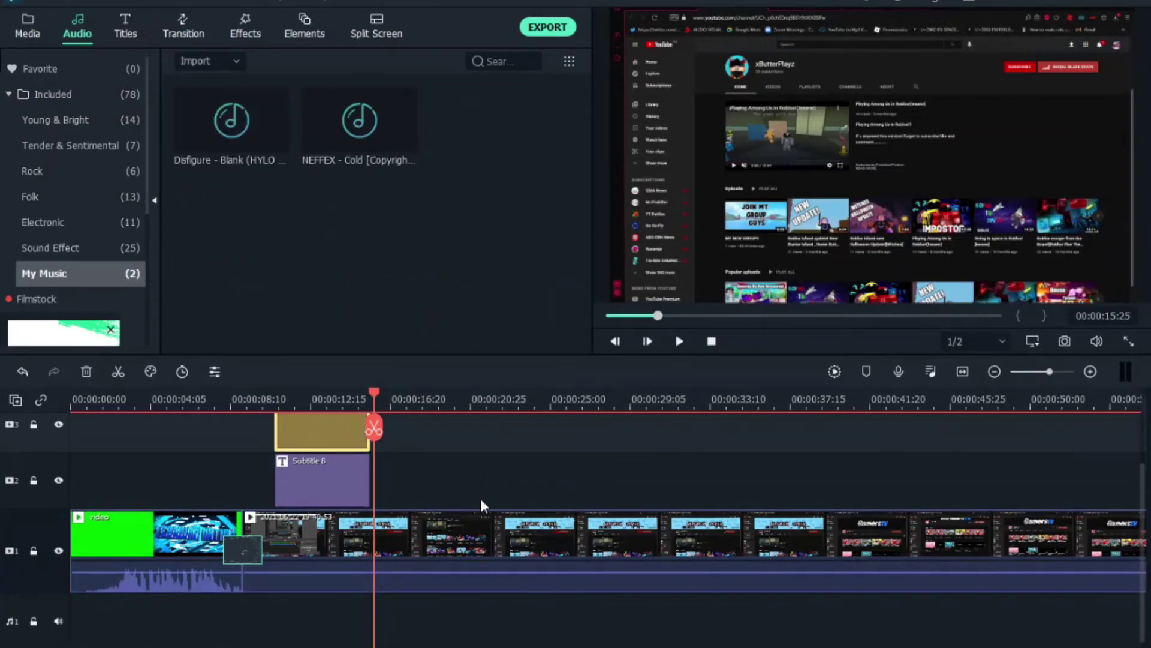
click(343, 105)
drag(446, 636, 262, 588)
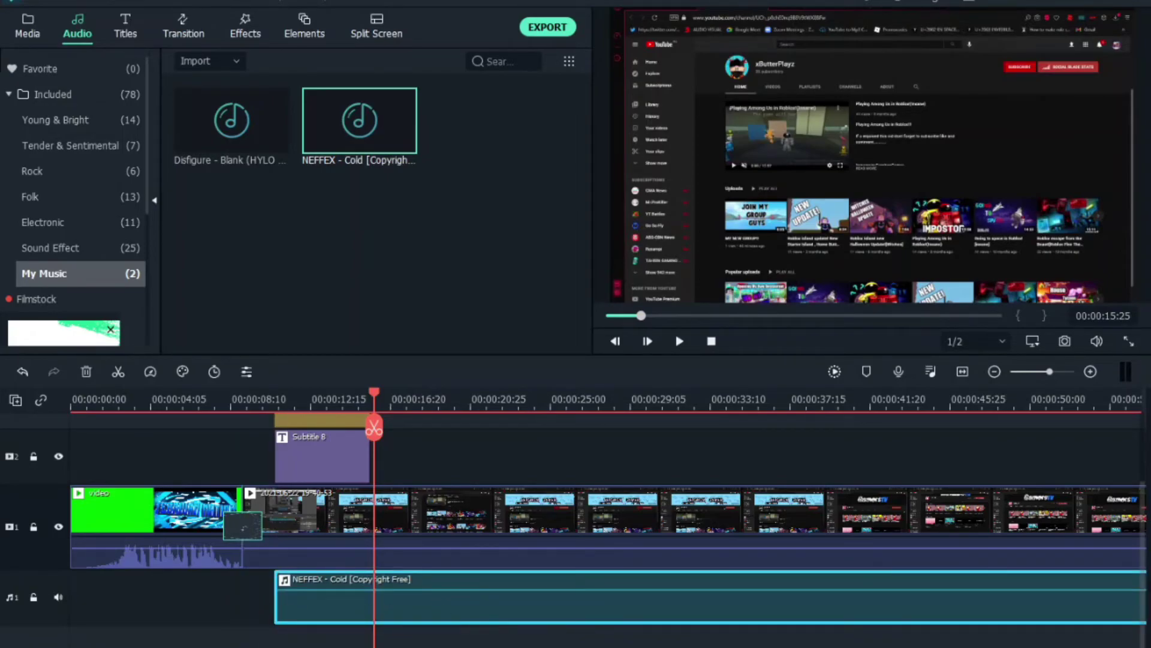
drag(371, 391, 425, 395)
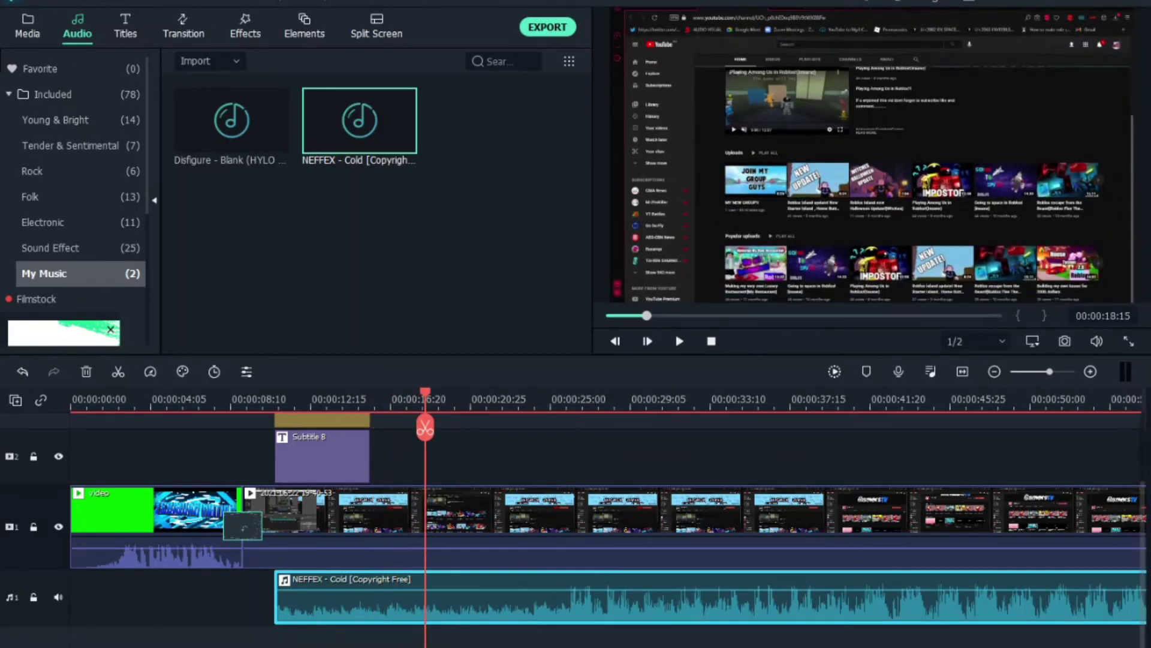
Step: Trim the NEFFEX - Cold clip's end back to 00:01:56:24, near the last video clip
scroll(609, 510, right, 20)
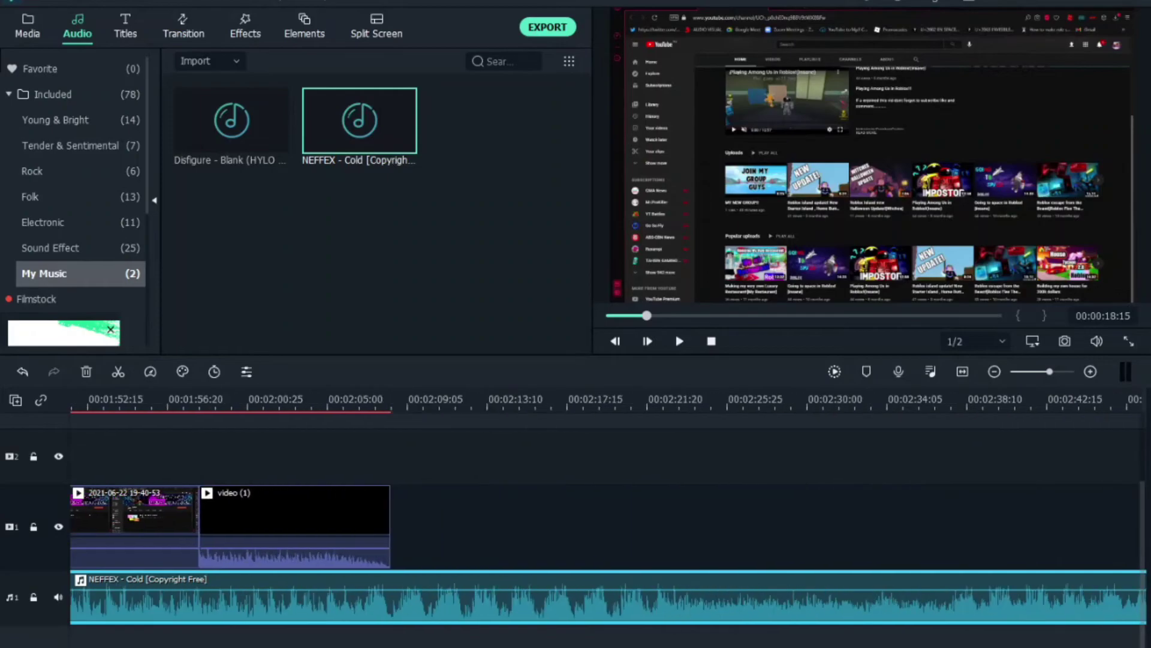
scroll(922, 602, right, 8)
drag(927, 596, 156, 585)
scroll(741, 600, left, 7)
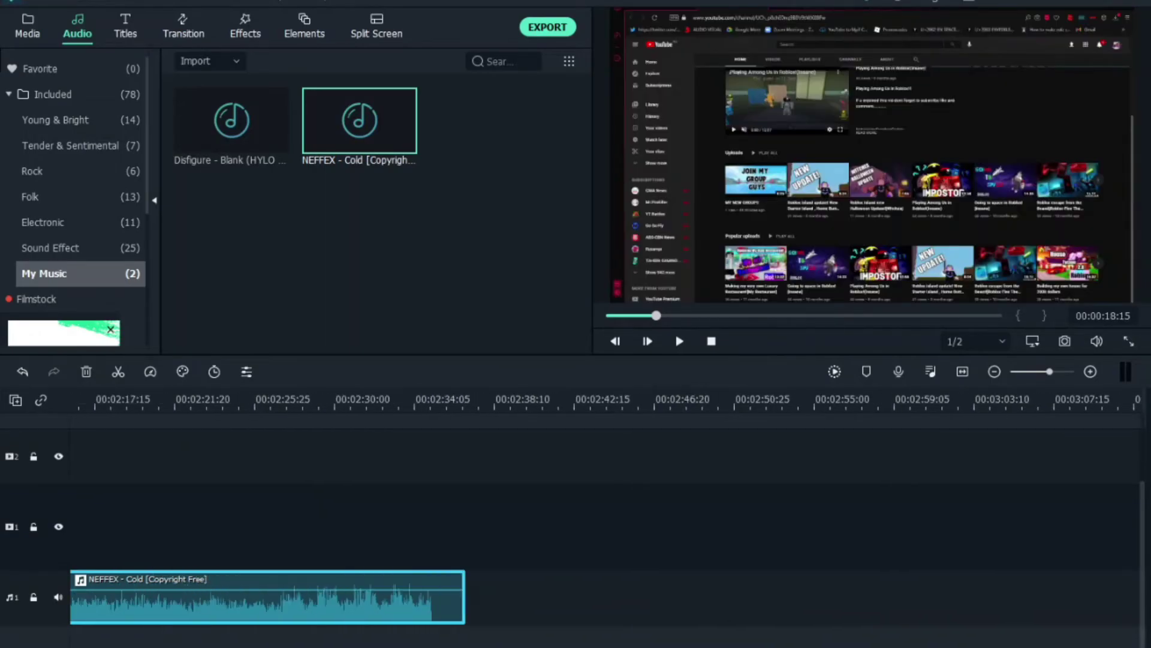
drag(742, 600, 248, 605)
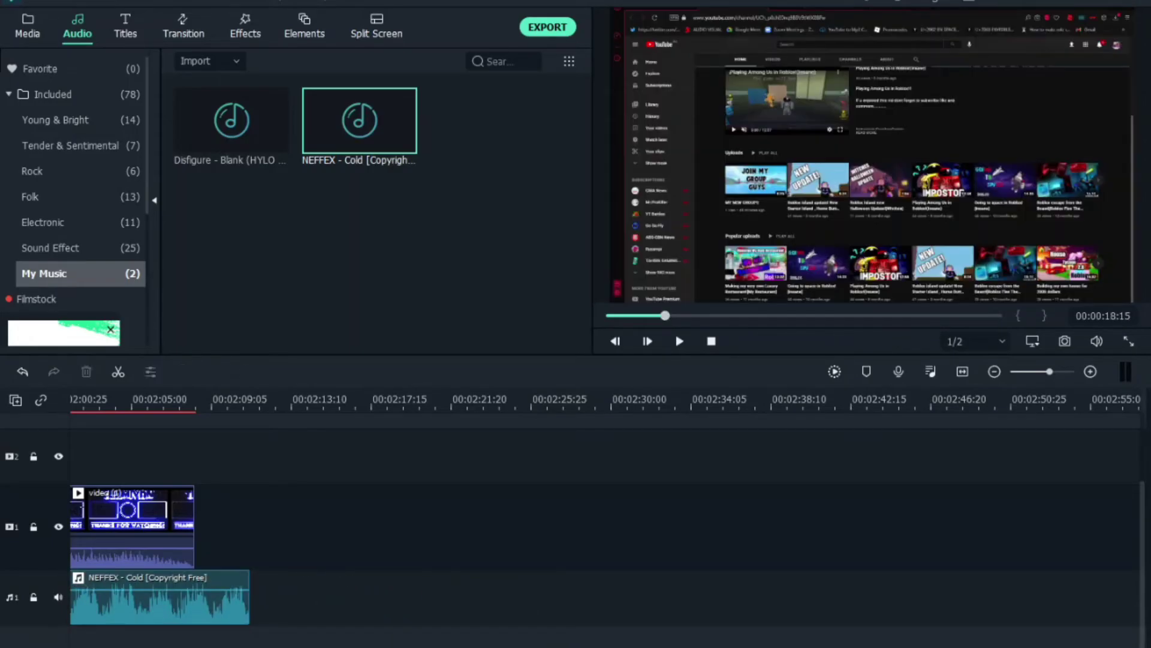
scroll(903, 642, left, 10)
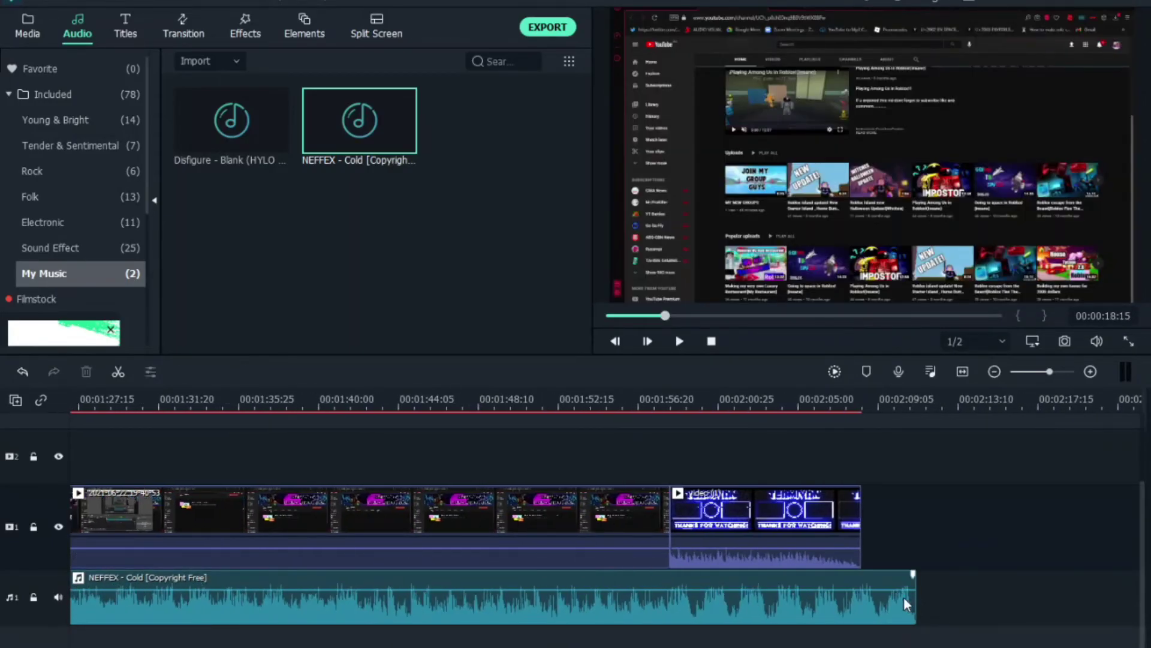
click(913, 596)
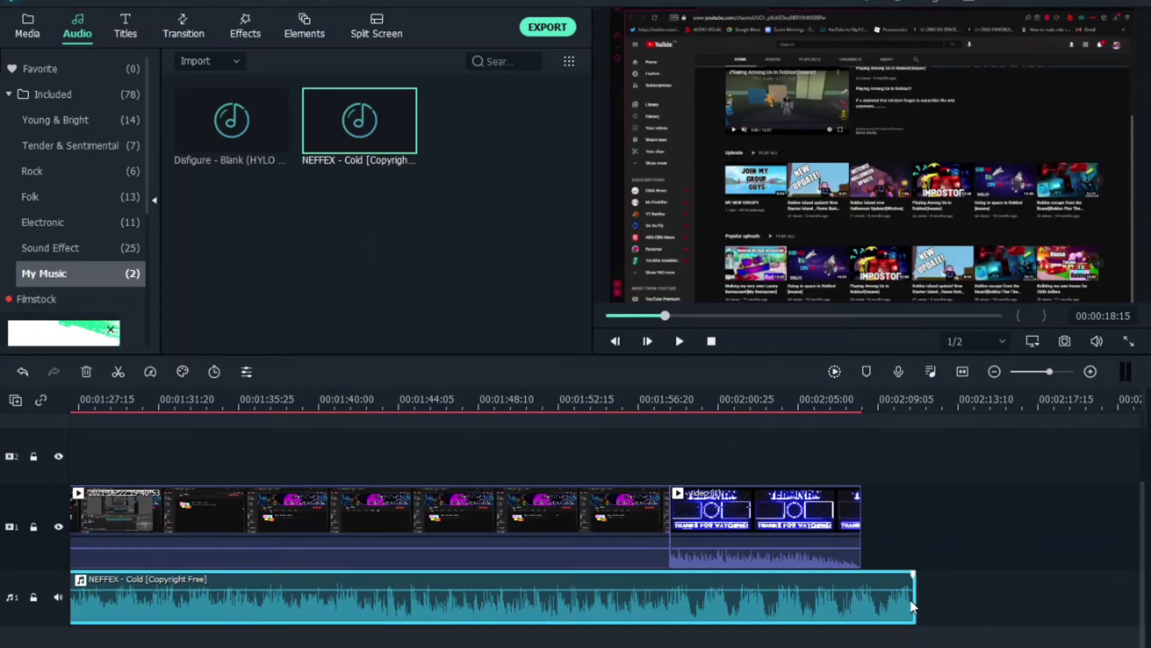
drag(916, 600, 641, 598)
scroll(606, 528, left, 10)
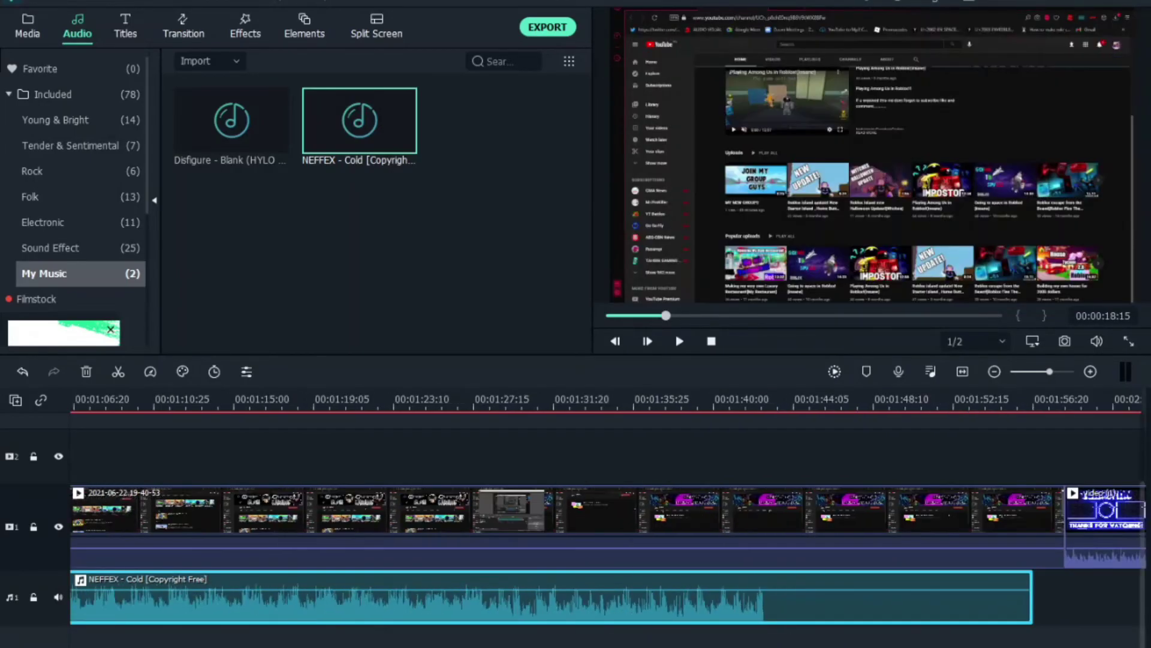
scroll(606, 528, left, 5)
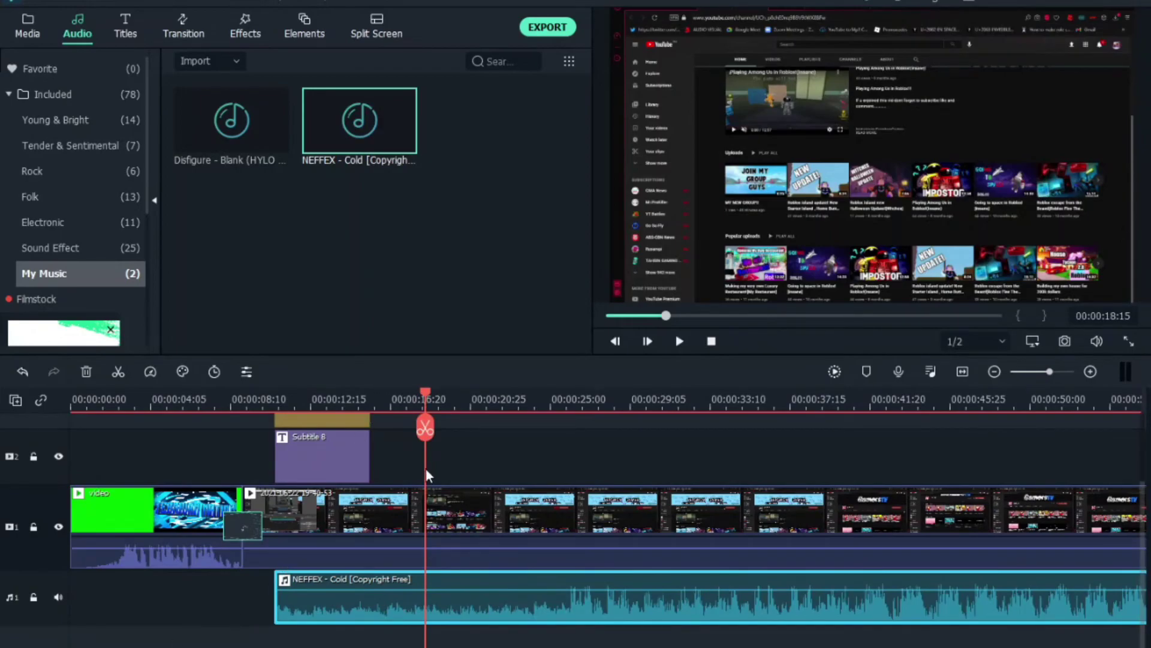
scroll(427, 467, up, 2)
drag(426, 401, 268, 401)
mouse_move(1097, 343)
drag(1098, 304, 1097, 299)
key(alt+Tab)
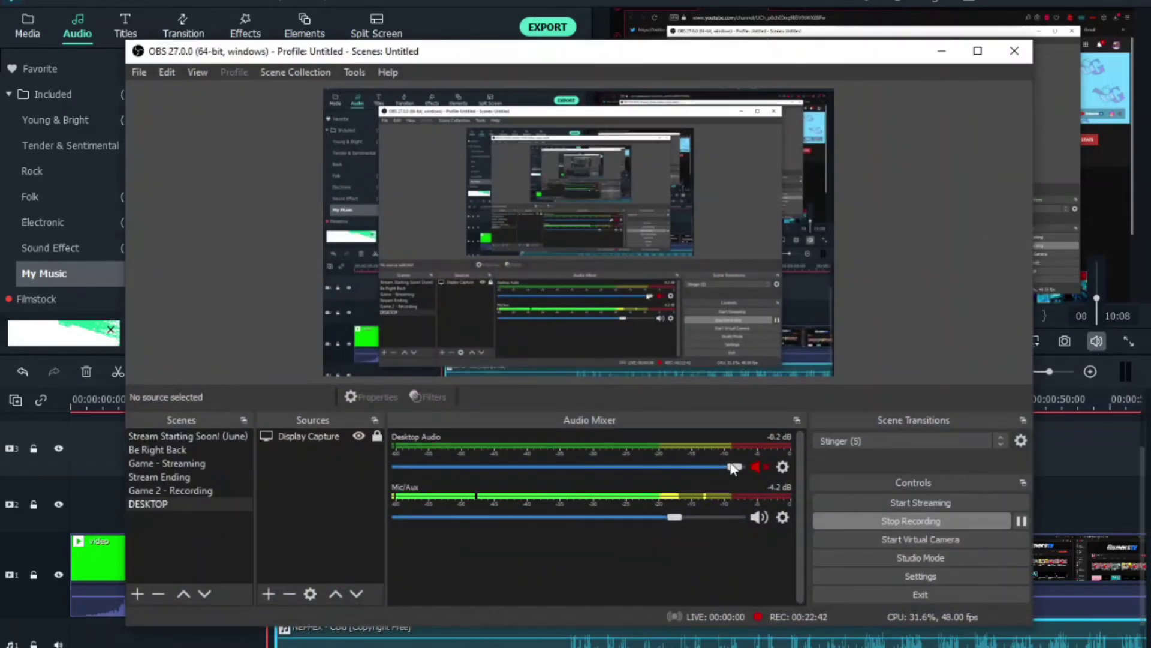
click(943, 51)
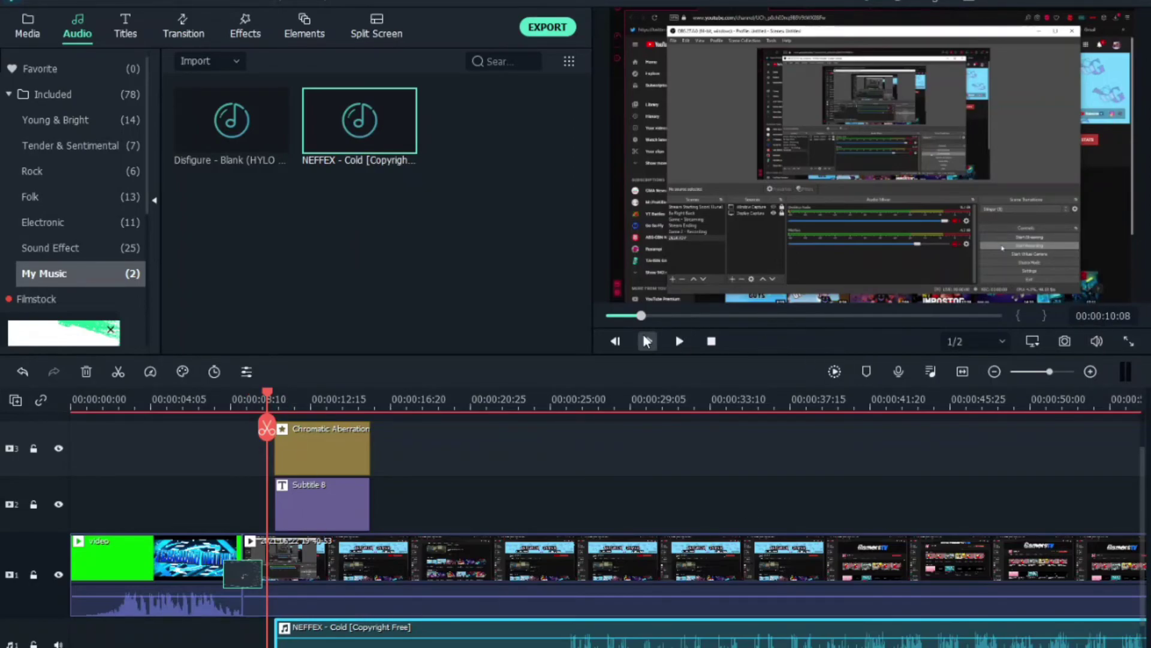
click(680, 341)
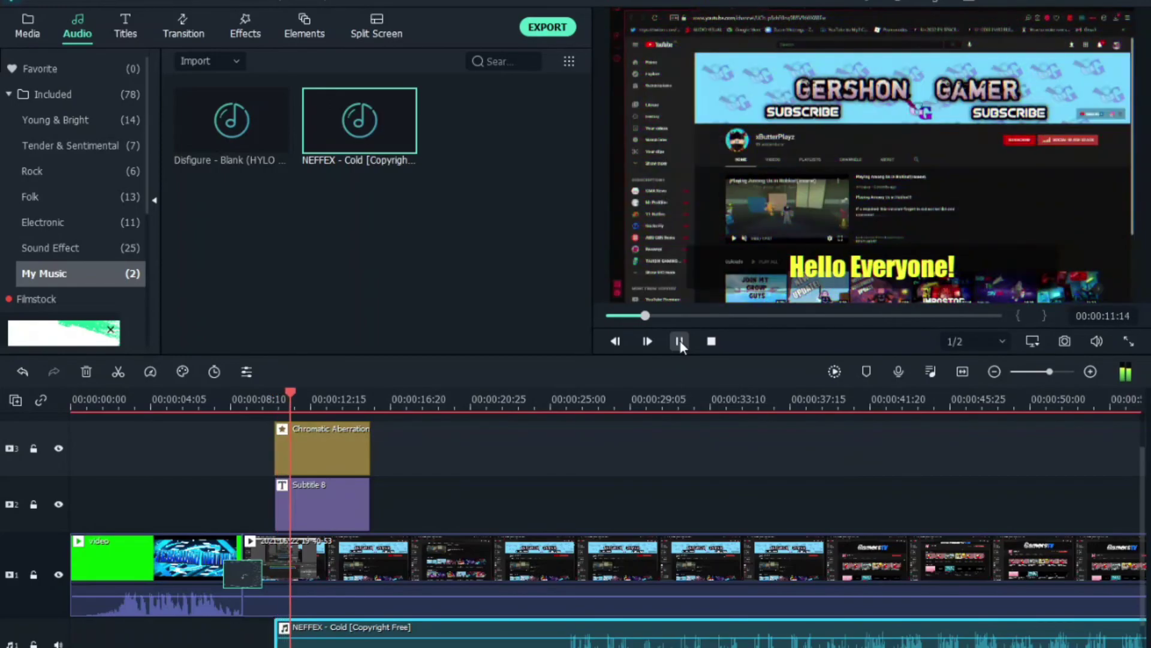
mouse_move(1099, 340)
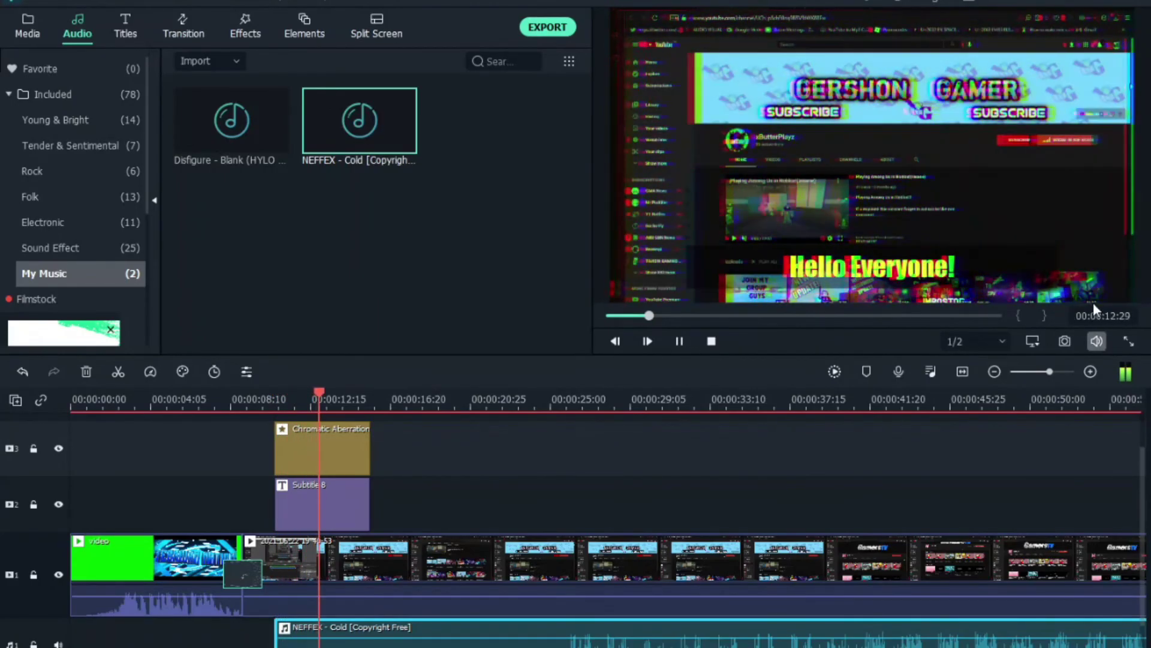
drag(1096, 311, 1099, 296)
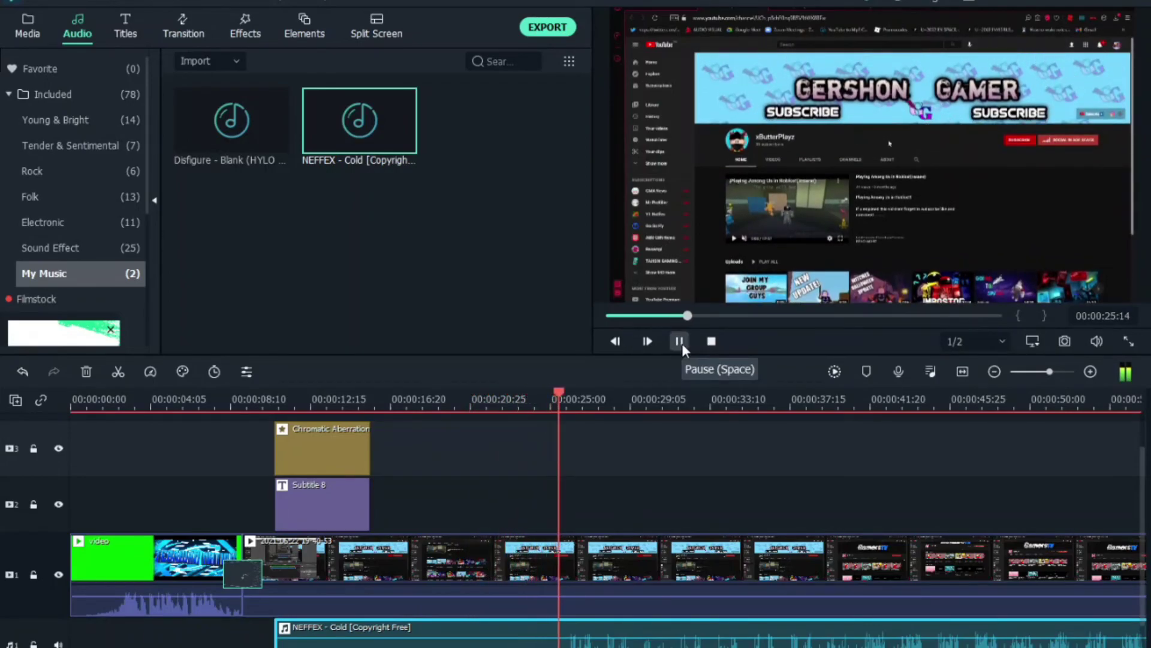
click(681, 342)
drag(567, 391, 455, 406)
scroll(468, 607, down, 2)
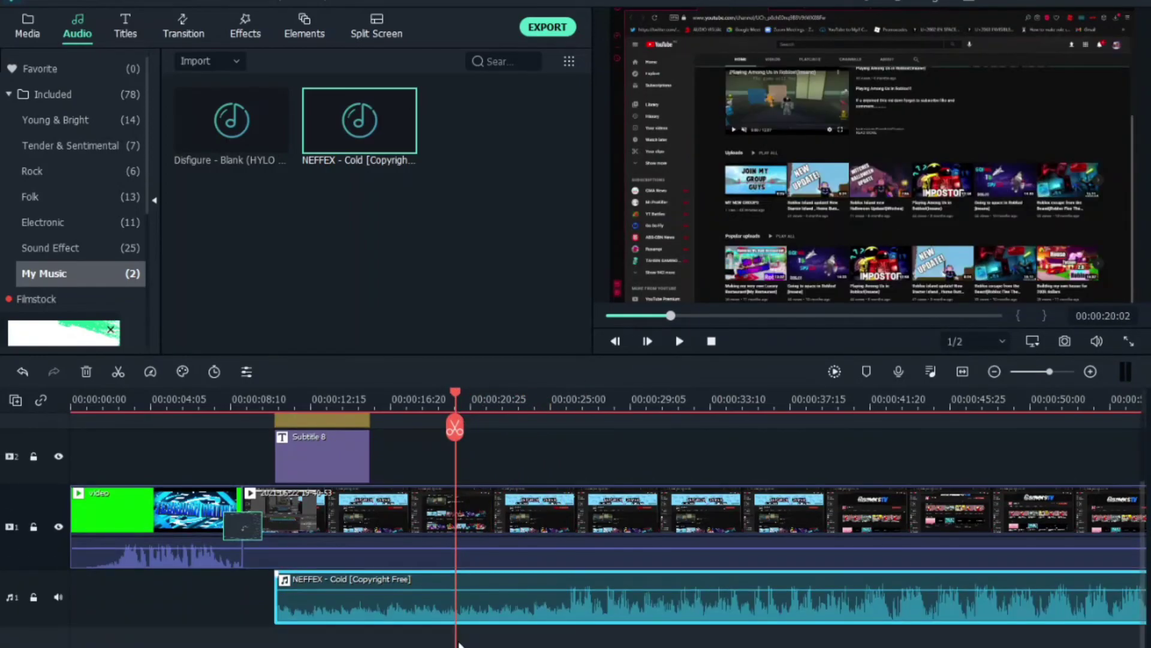
Step: Lower the NEFFEX - Cold volume to -8.25 dB and replay from about 10 seconds
click(681, 340)
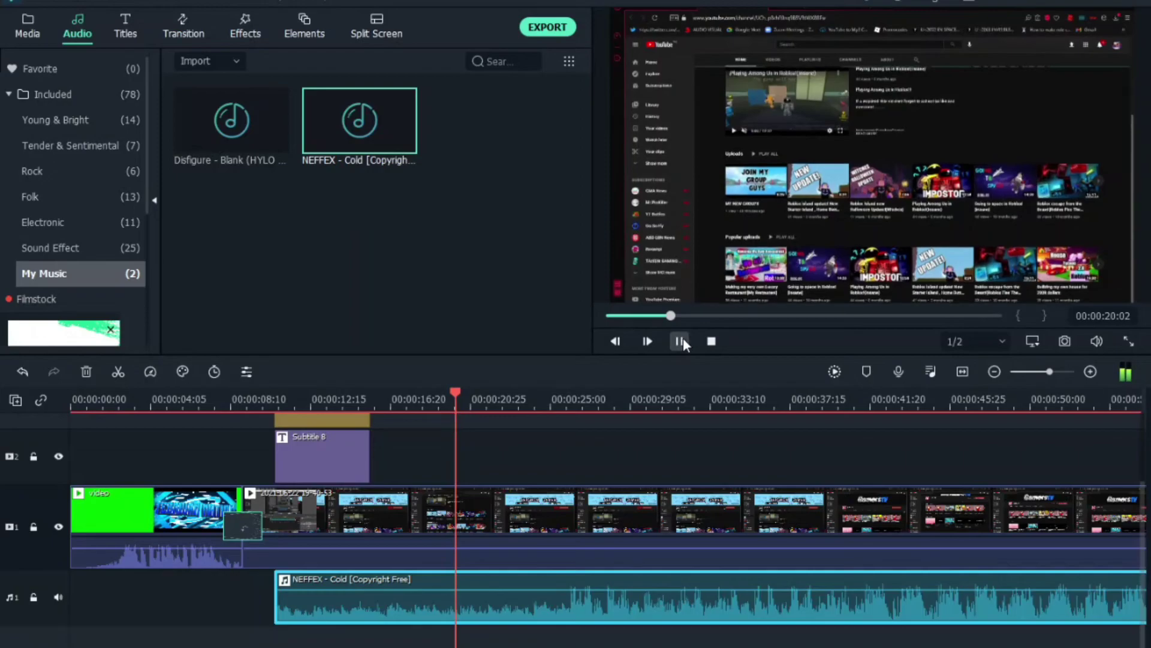
click(680, 340)
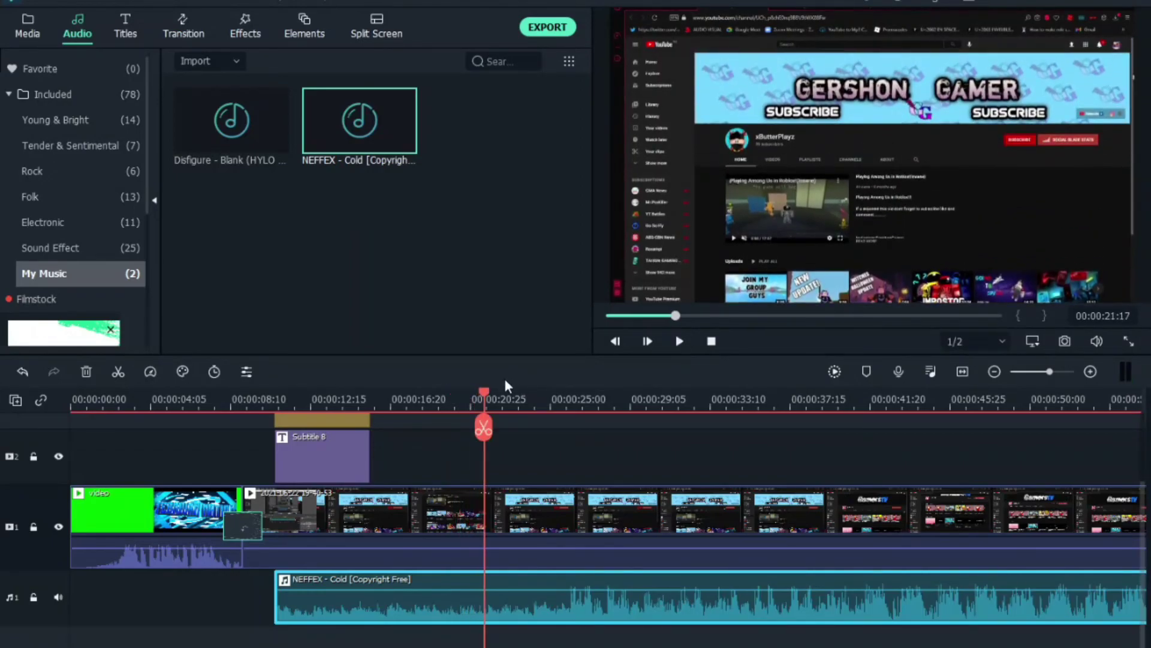
drag(485, 390, 265, 402)
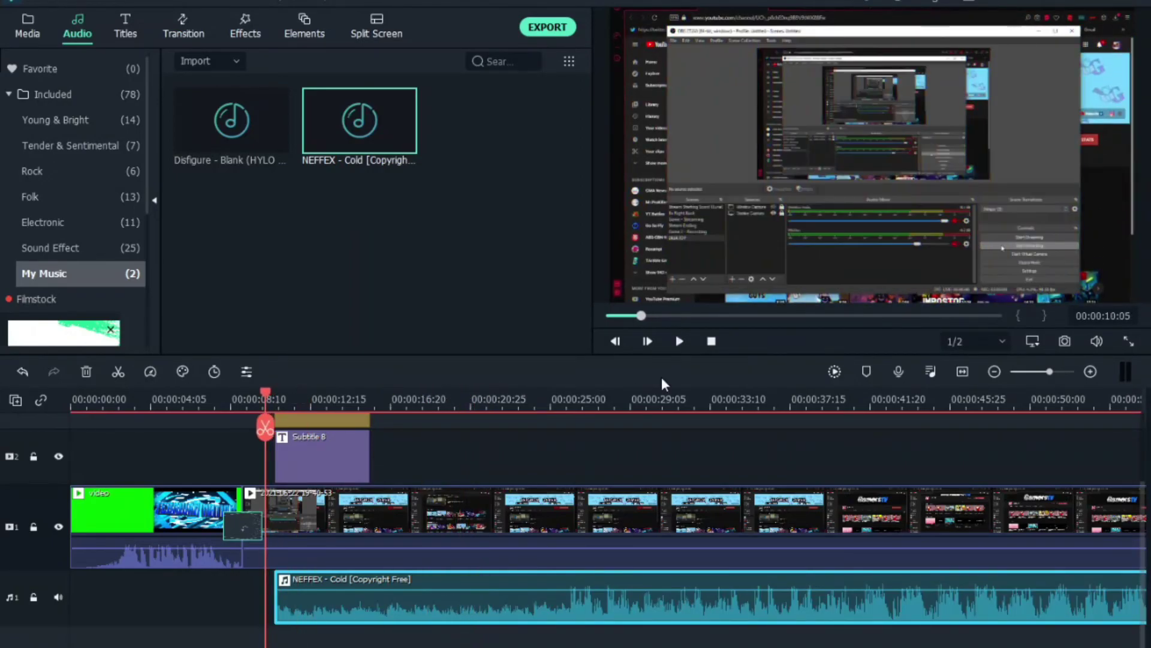
mouse_move(494, 587)
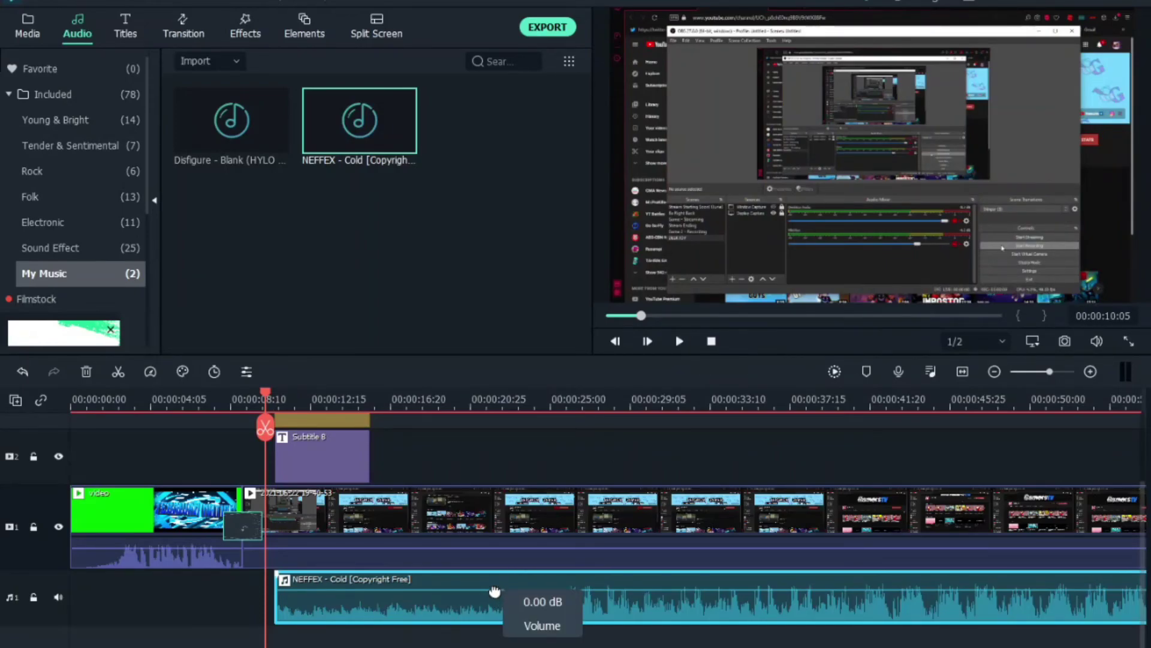
drag(495, 591, 490, 598)
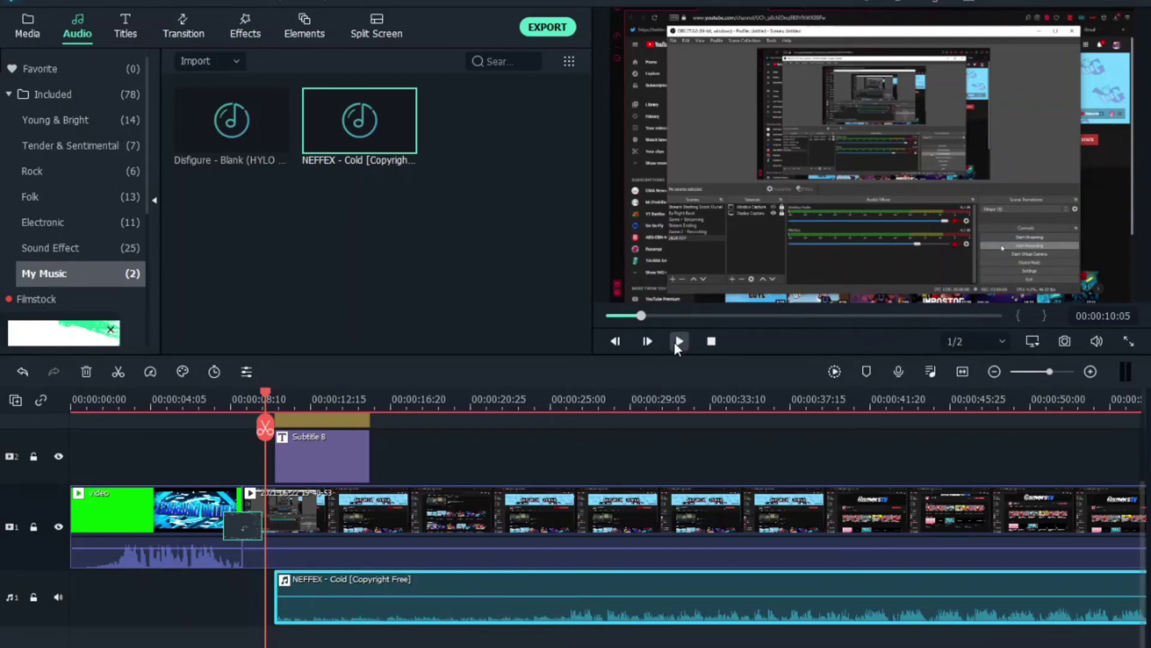
click(675, 346)
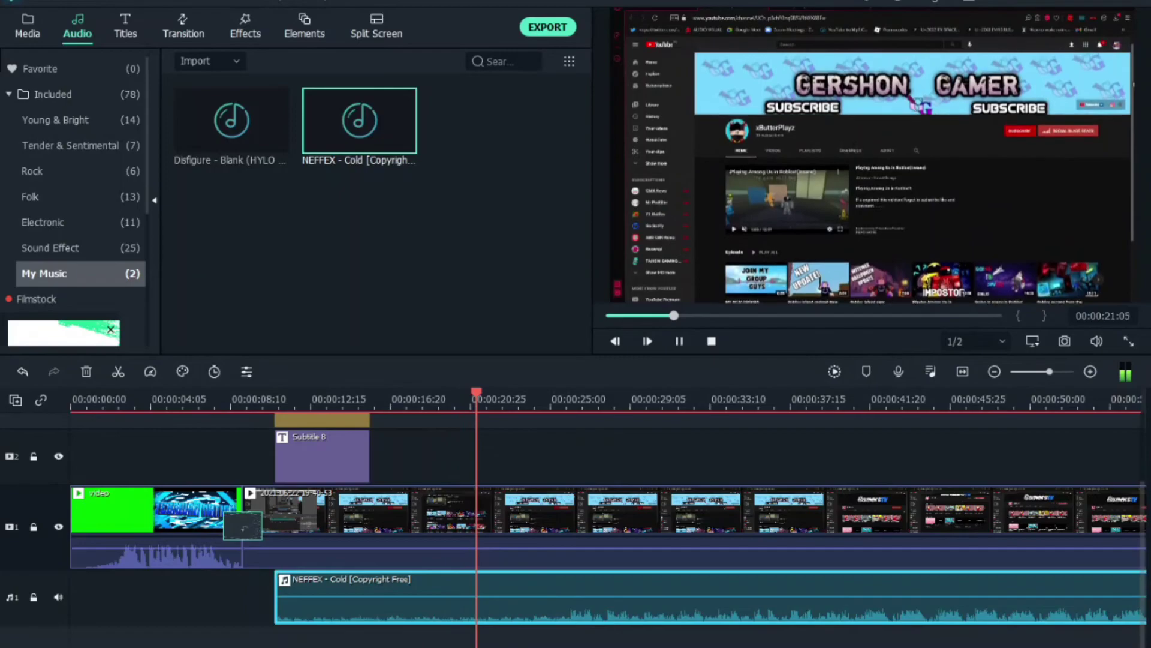
click(535, 620)
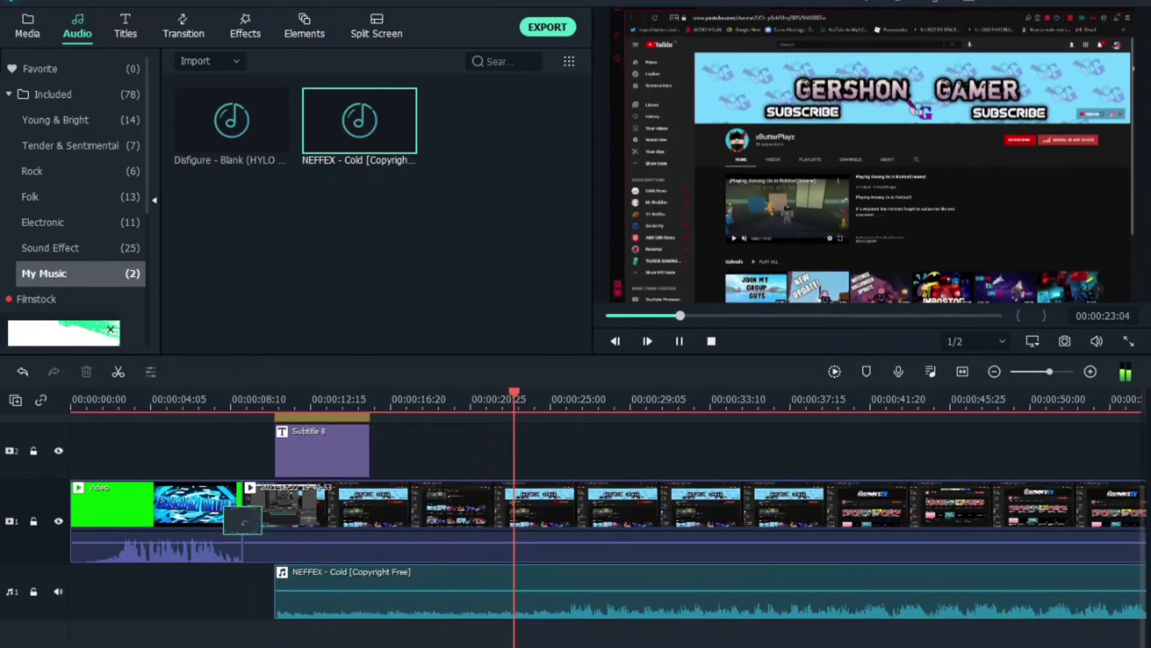
scroll(535, 600, right, 6)
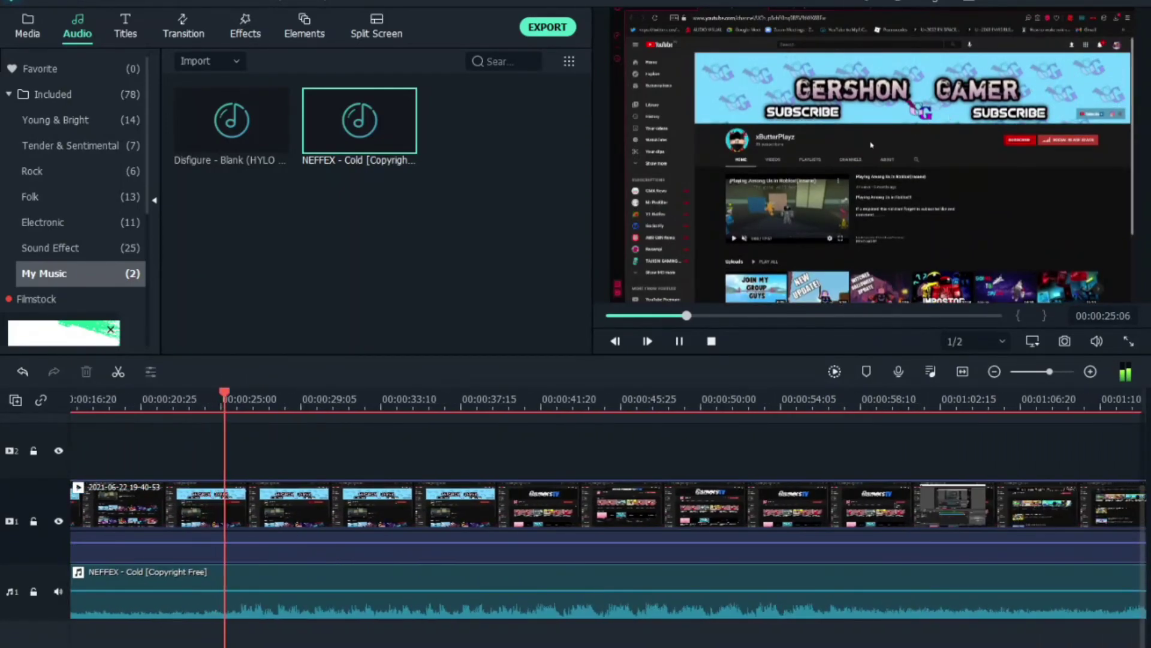
click(679, 341)
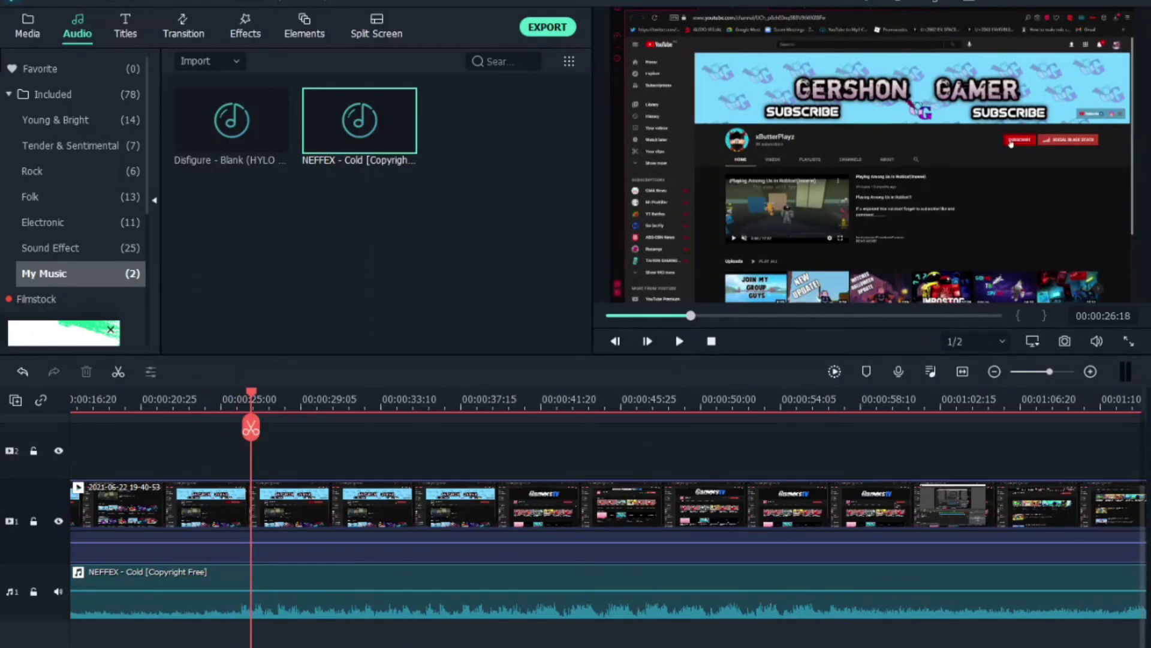
scroll(582, 451, left, 6)
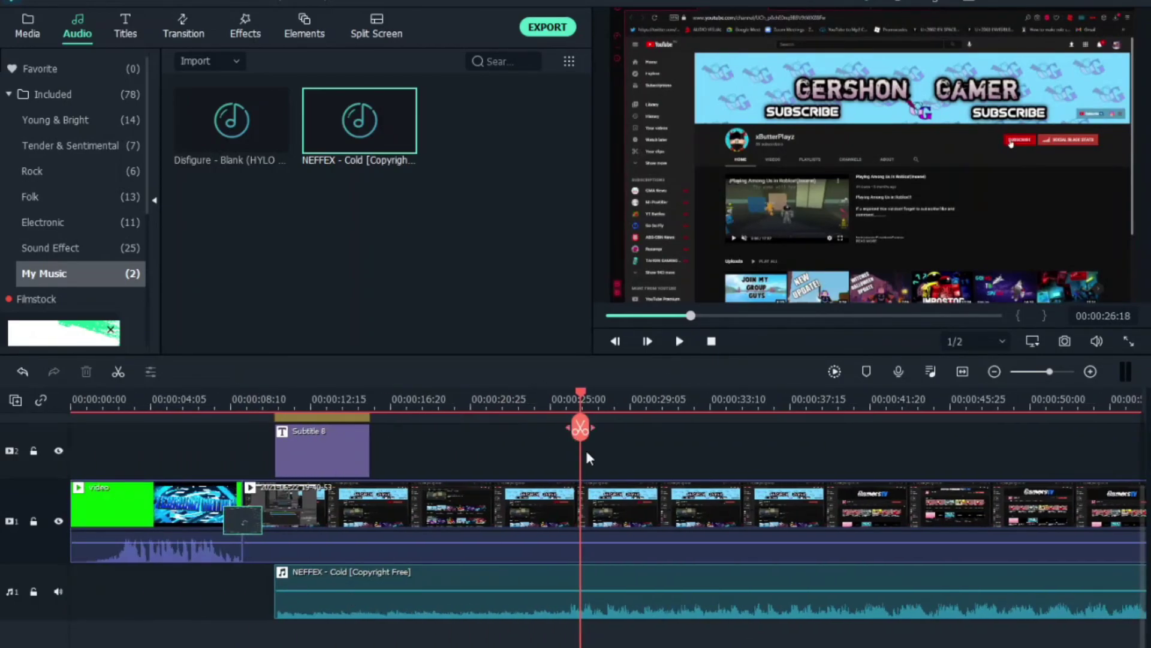
scroll(648, 462, up, 2)
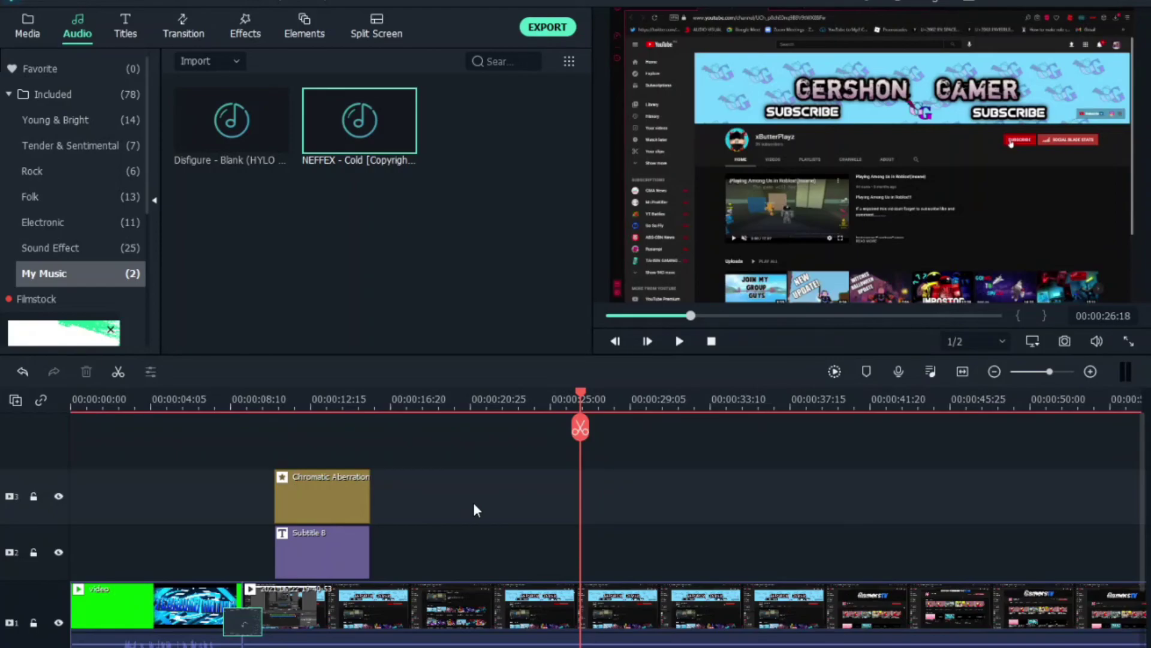
scroll(509, 538, down, 2)
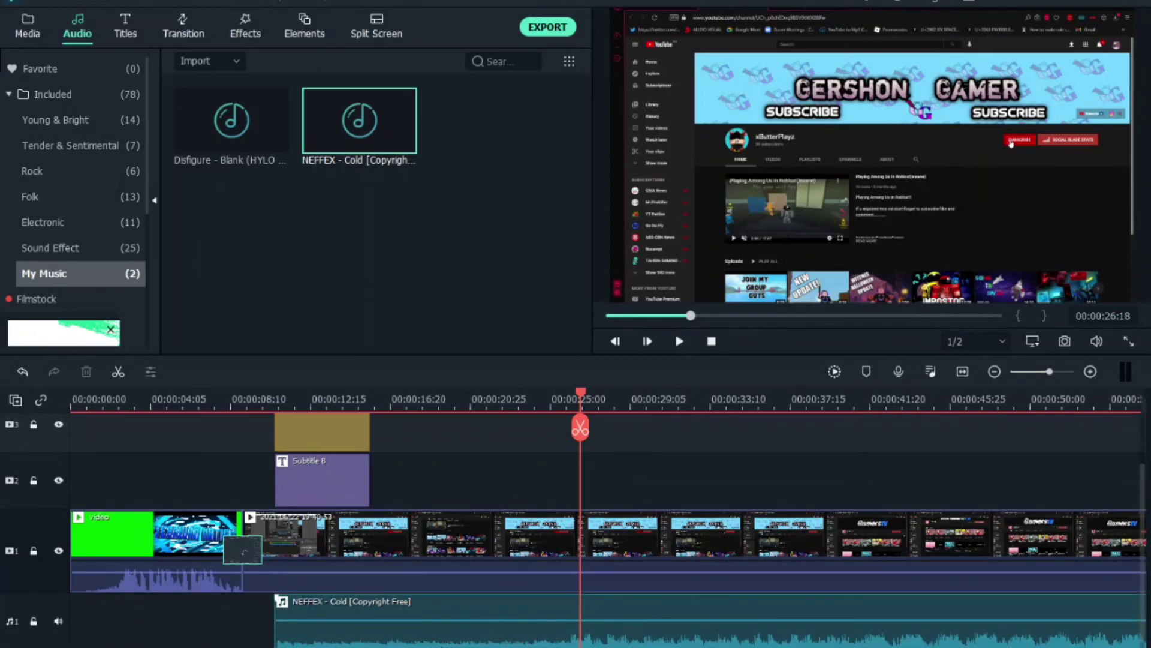
scroll(431, 523, up, 2)
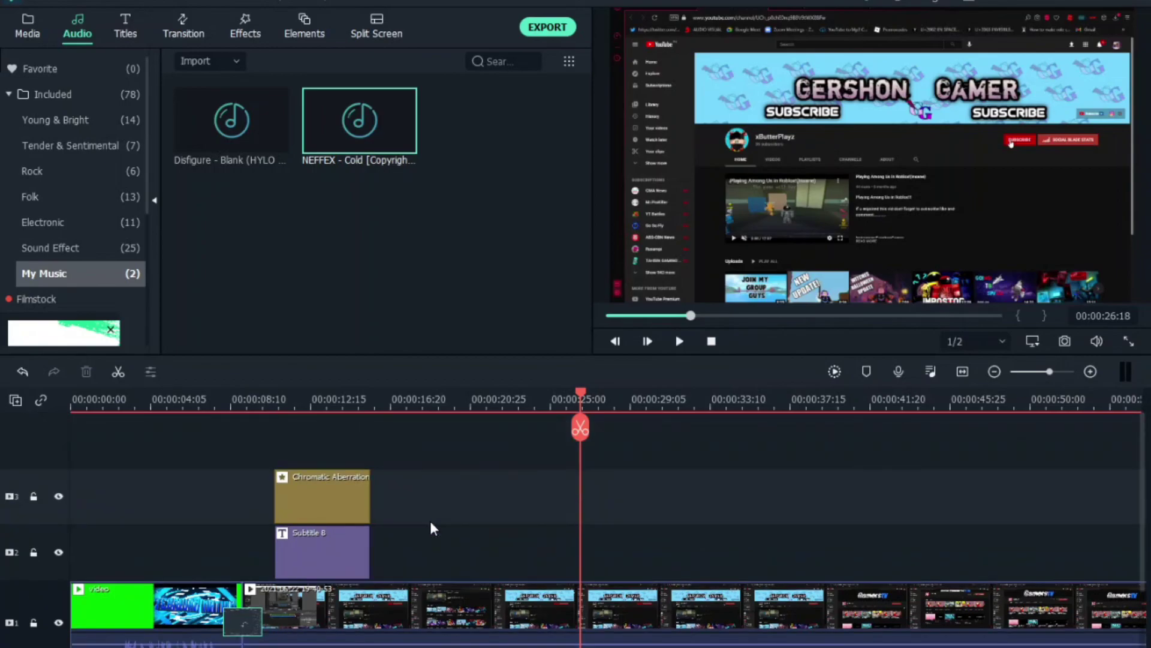